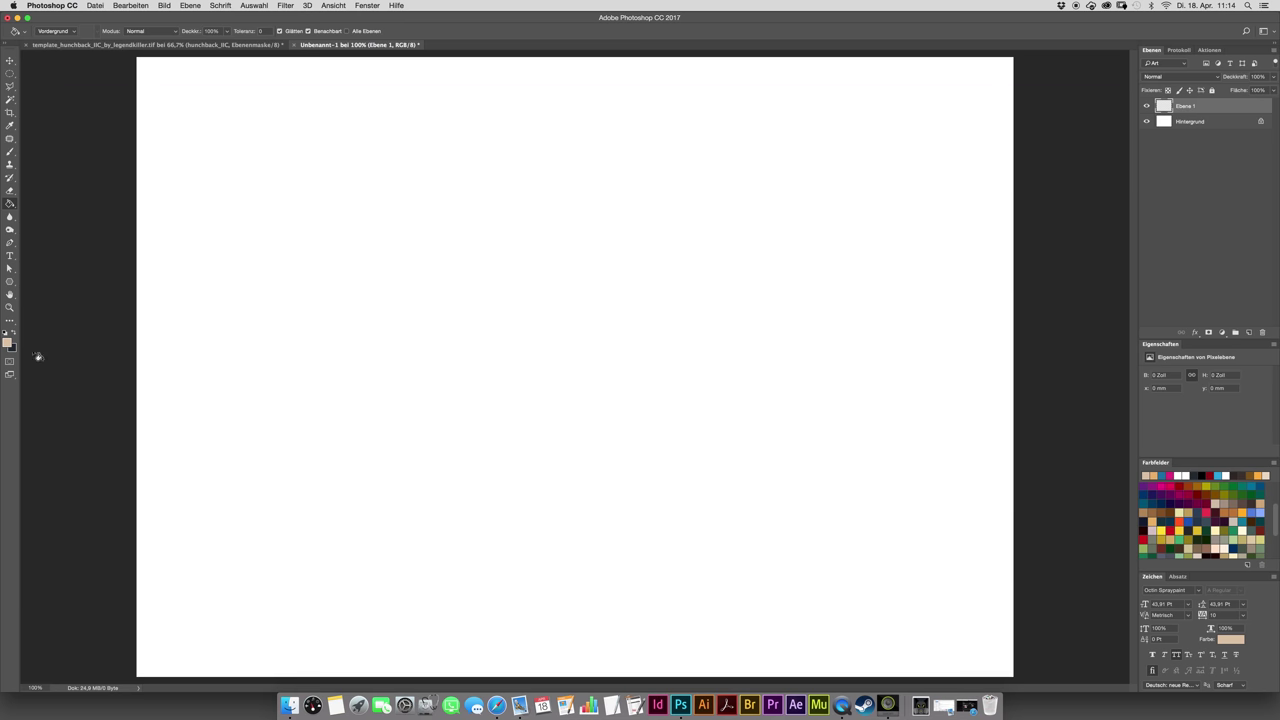
# - Choose a sandy tan foreground colour and fill the empty layer Ebene 1 with it using the Paint Bucket
pyautogui.click(840, 255)
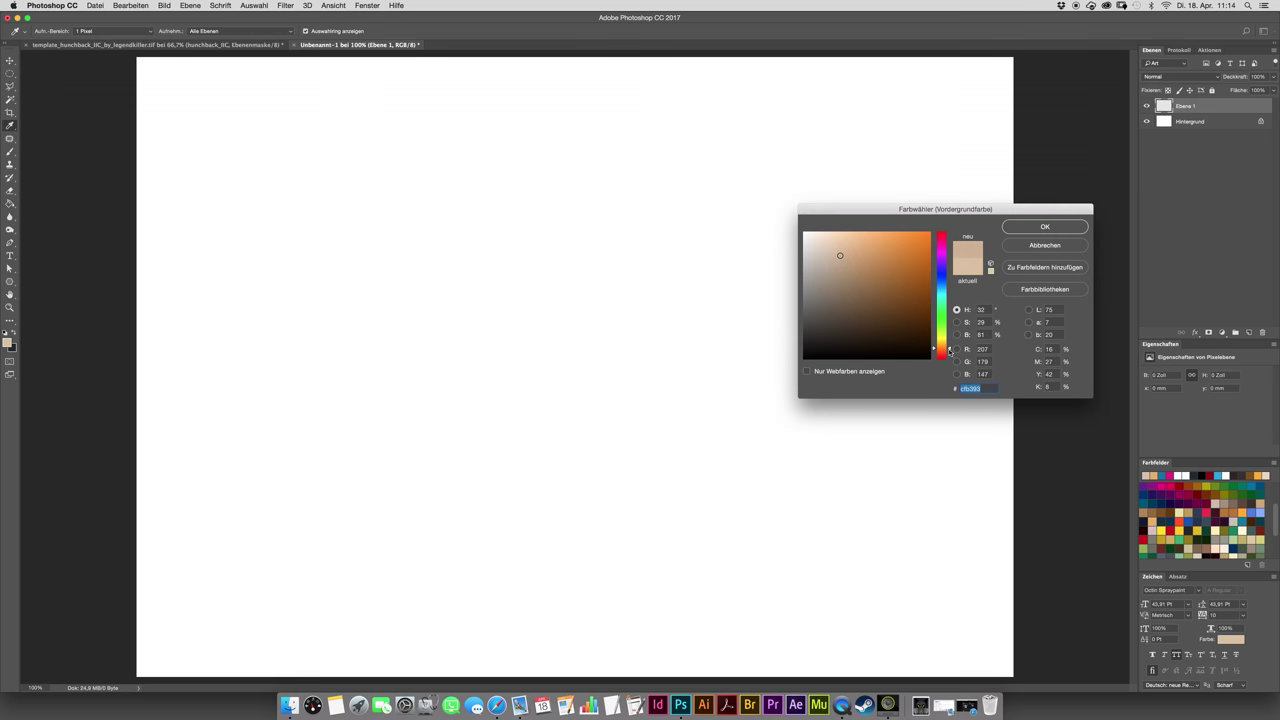
pyautogui.click(843, 246)
pyautogui.click(946, 348)
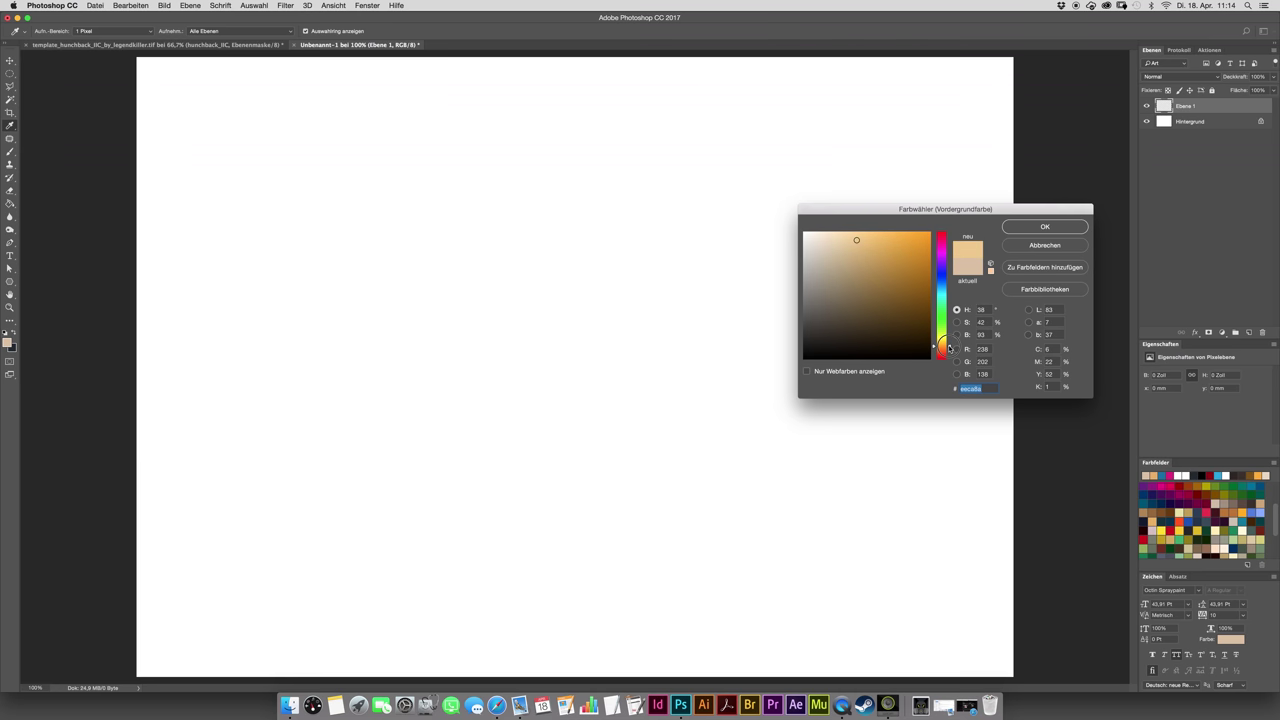
pyautogui.moveTo(851, 277); pyautogui.dragTo(852, 254)
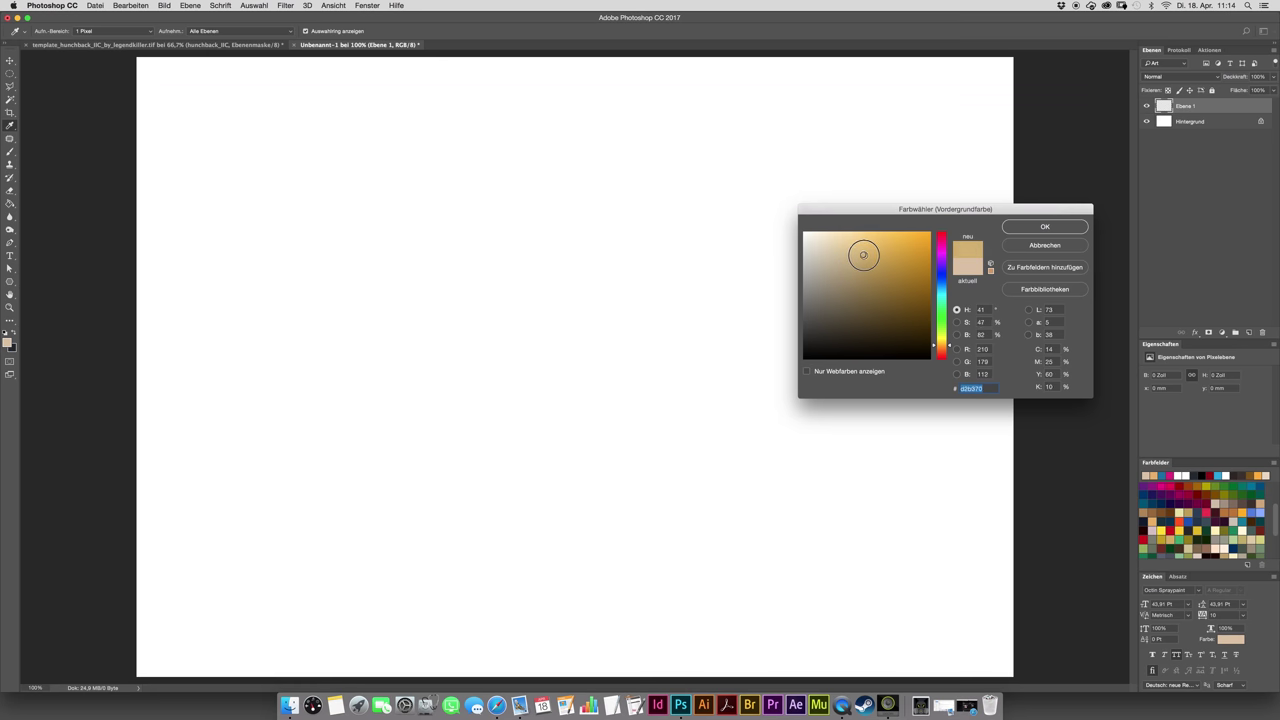
pyautogui.moveTo(950, 345); pyautogui.dragTo(951, 348)
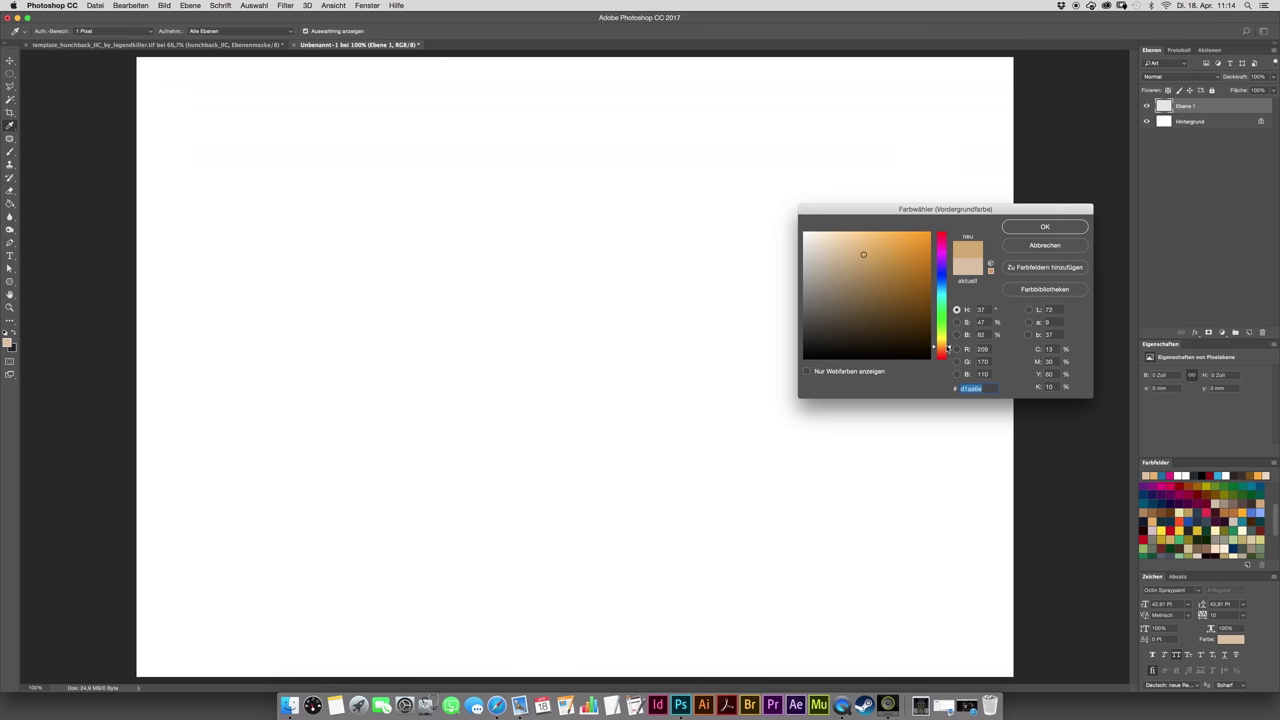
pyautogui.moveTo(851, 265); pyautogui.dragTo(855, 259)
pyautogui.click(1043, 226)
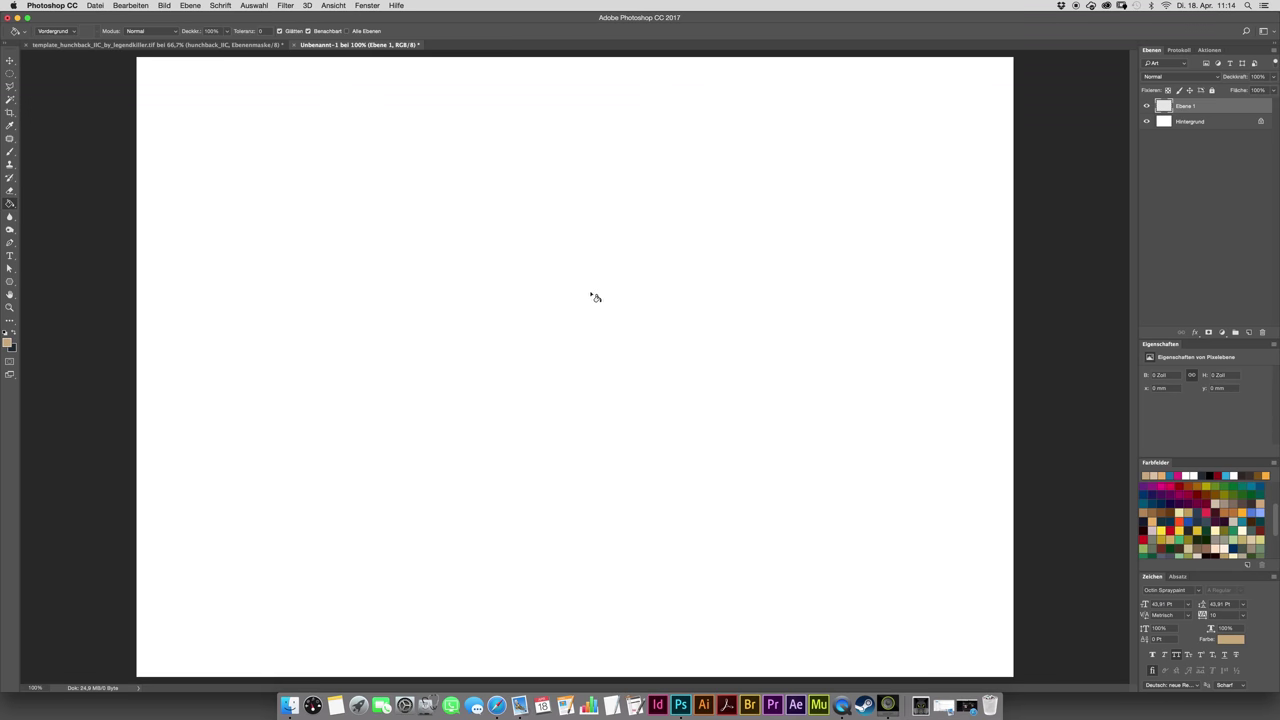
pyautogui.press('g')
pyautogui.click(594, 294)
# - On a new layer, paint broad soft brown stripes sweeping diagonally up across the canvas with a large Brush
pyautogui.click(1248, 332)
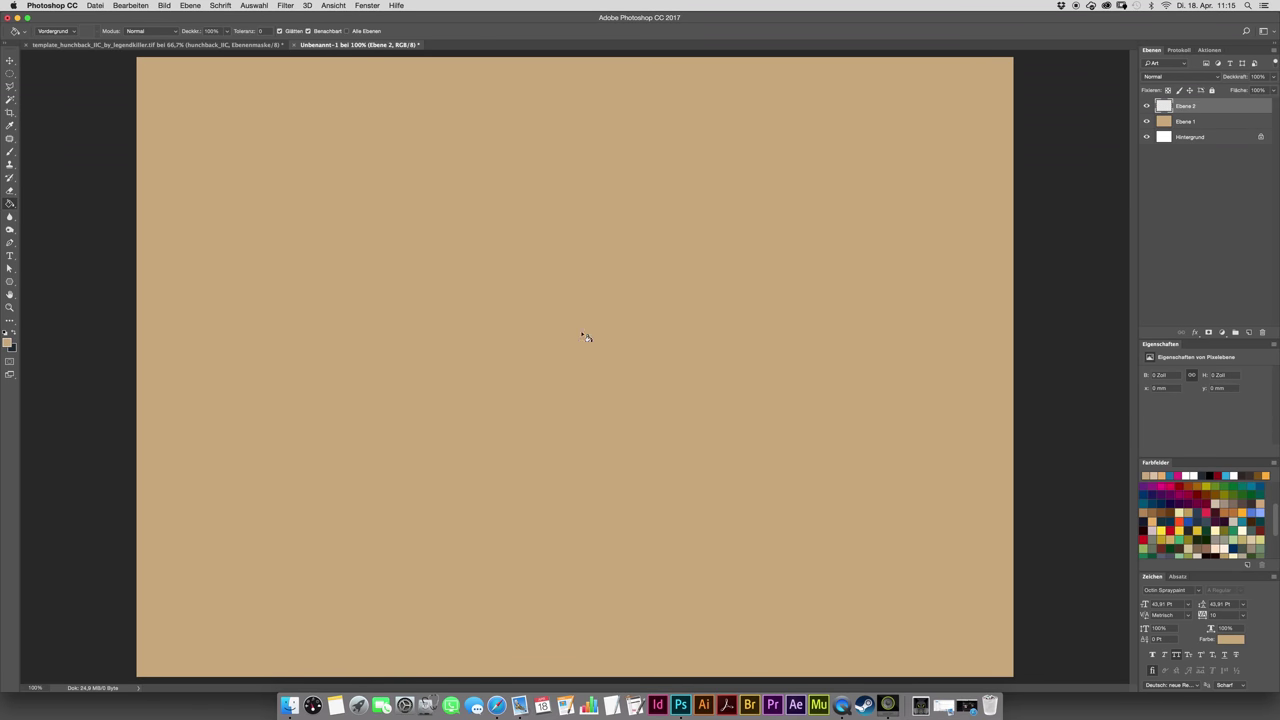
pyautogui.press('b')
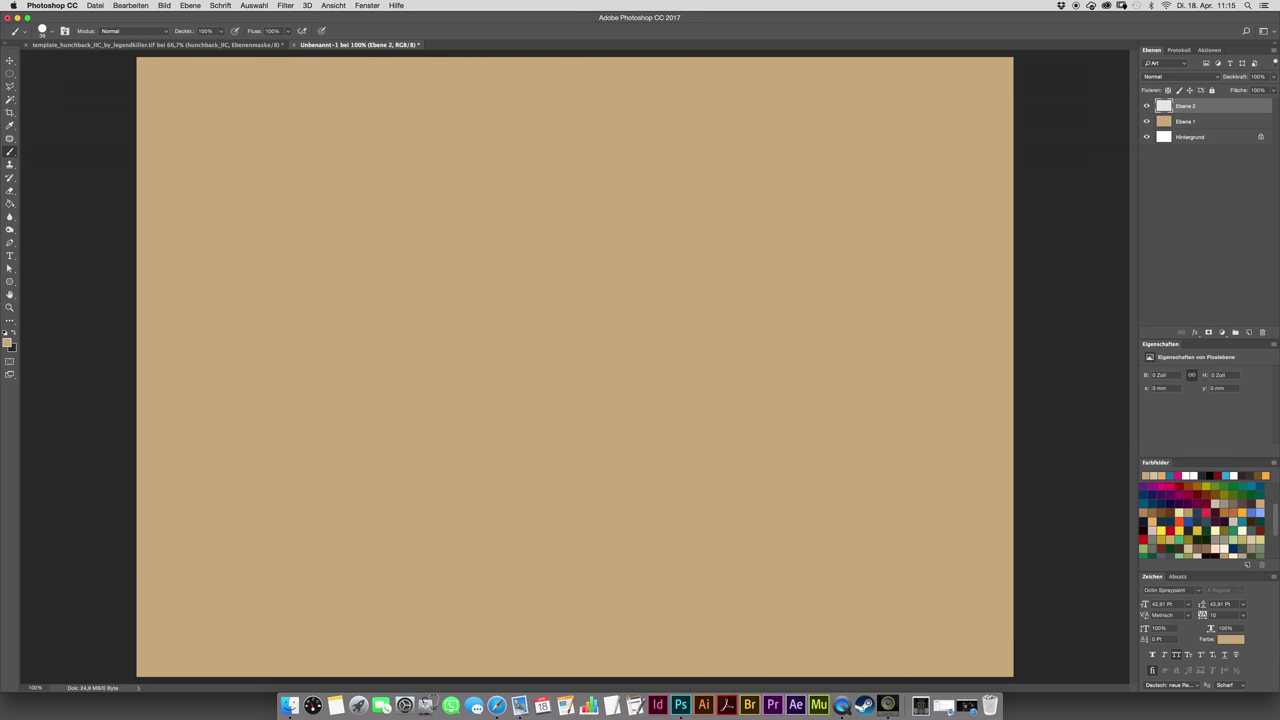
pyautogui.click(1161, 511)
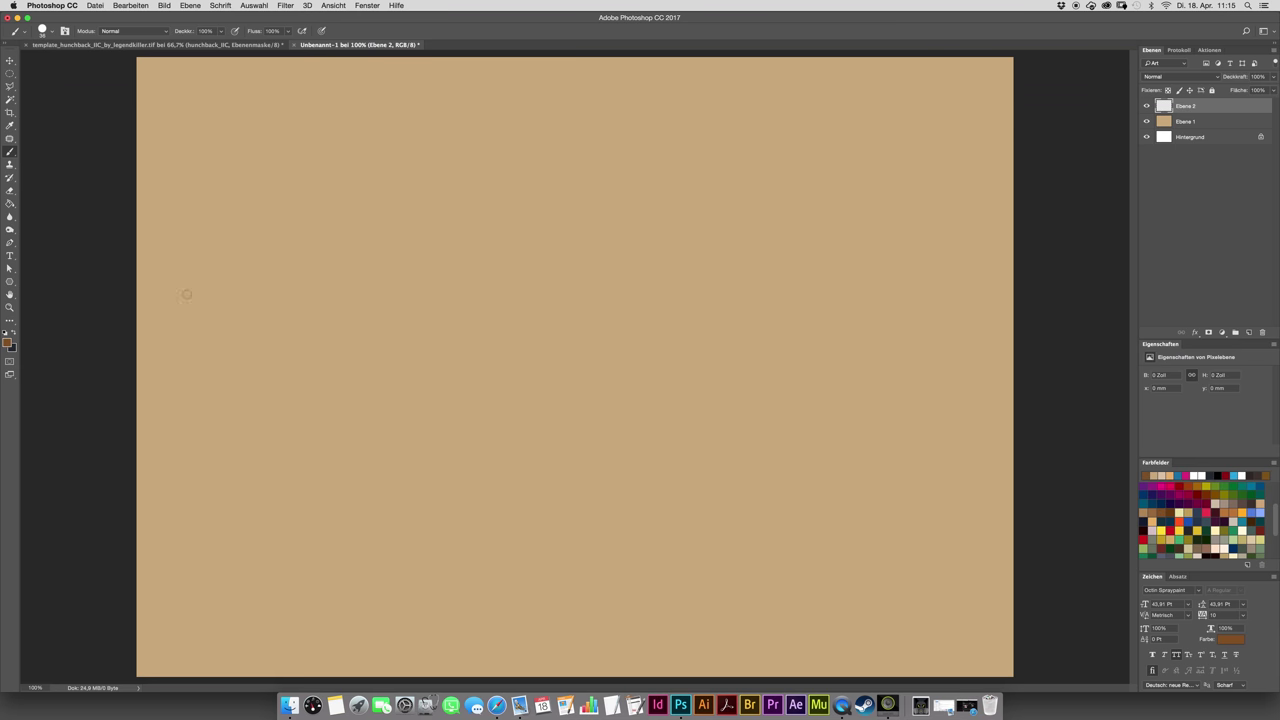
pyautogui.moveTo(457, 427); pyautogui.dragTo(416, 85)
pyautogui.moveTo(323, 298); pyautogui.dragTo(240, 296)
pyautogui.moveTo(89, 306)
pyautogui.mouseDown()
pyautogui.moveTo(420, 185)
pyautogui.moveTo(560, 38)
pyautogui.moveTo(169, 306)
pyautogui.moveTo(535, 125)
pyautogui.mouseUp()
pyautogui.moveTo(109, 580)
pyautogui.mouseDown()
pyautogui.moveTo(490, 406)
pyautogui.moveTo(731, 231)
pyautogui.moveTo(783, 60)
pyautogui.moveTo(246, 497)
pyautogui.moveTo(341, 497)
pyautogui.moveTo(704, 420)
pyautogui.moveTo(881, 362)
pyautogui.moveTo(1048, 234)
pyautogui.moveTo(969, 295)
pyautogui.moveTo(689, 397)
pyautogui.moveTo(555, 397)
pyautogui.moveTo(691, 297)
pyautogui.moveTo(796, 110)
pyautogui.moveTo(800, 60)
pyautogui.mouseUp()
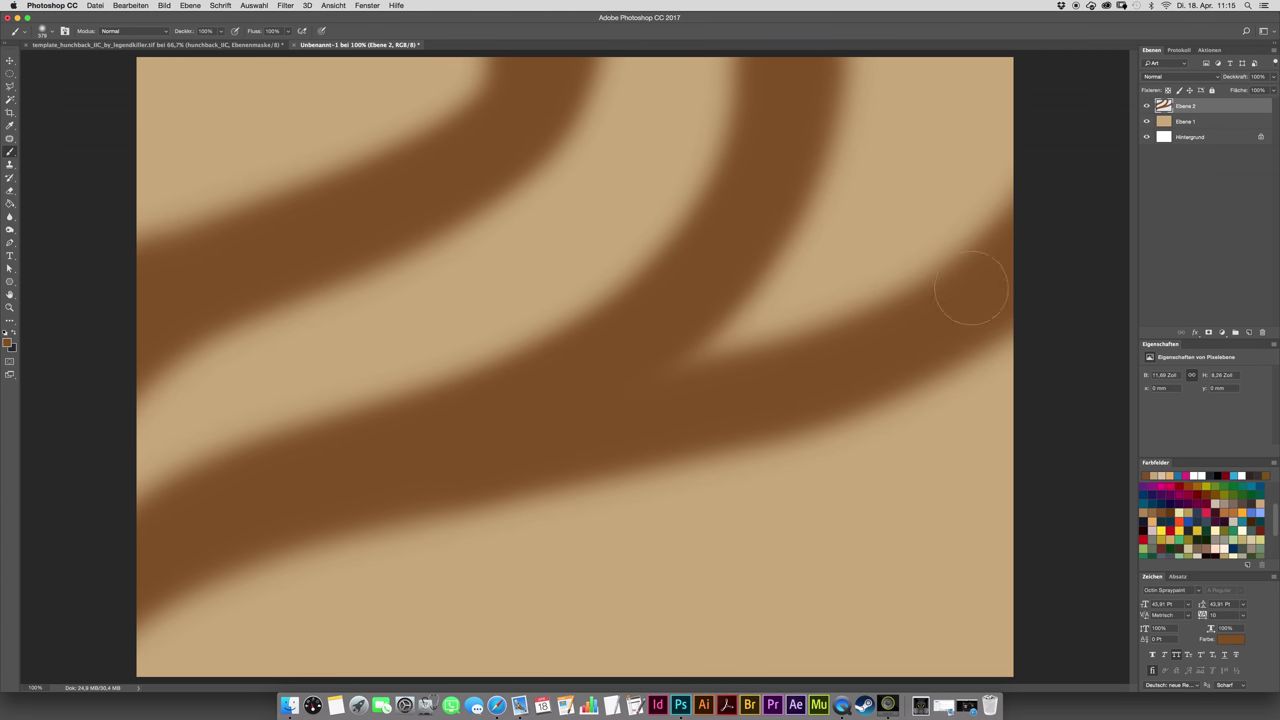
pyautogui.moveTo(100, 665)
pyautogui.mouseDown()
pyautogui.moveTo(286, 500)
pyautogui.moveTo(357, 459)
pyautogui.mouseUp()
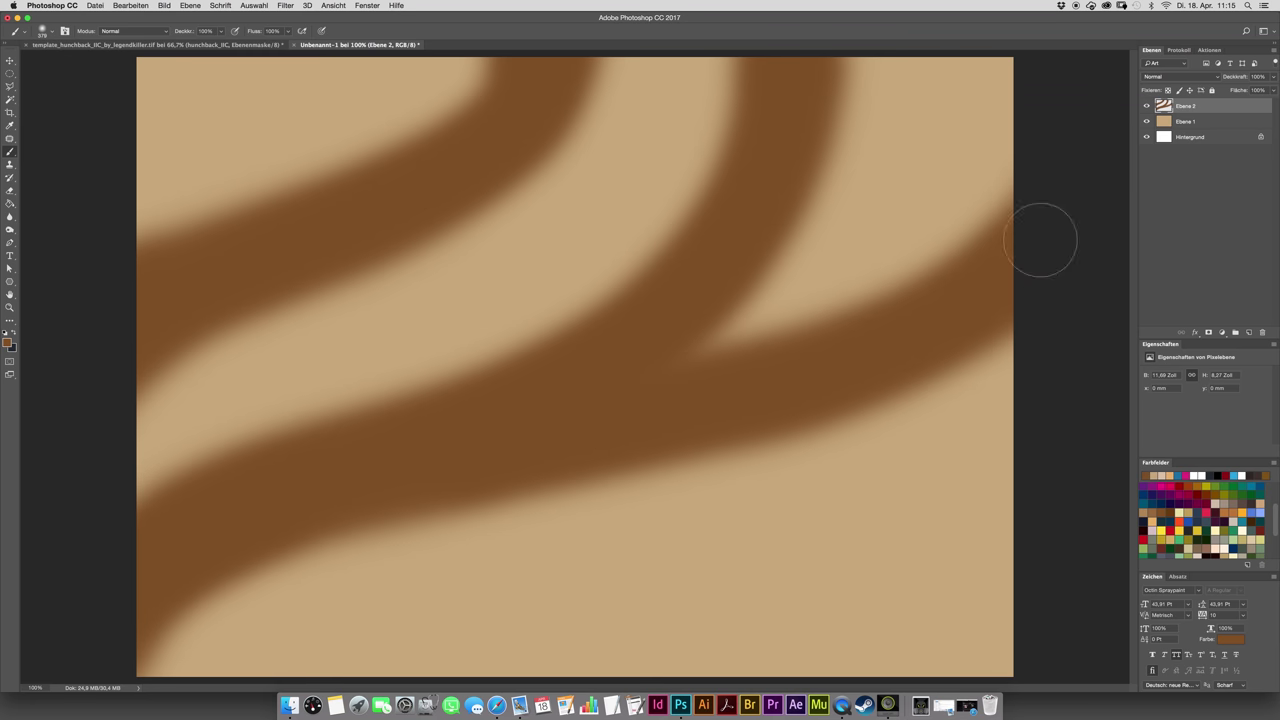
# - Paint another brown stripe across the canvas's lower right corner and thicken the existing stripes with uneven, wavy edges
pyautogui.moveTo(1058, 535)
pyautogui.mouseDown()
pyautogui.moveTo(470, 672)
pyautogui.moveTo(1014, 509)
pyautogui.moveTo(857, 599)
pyautogui.mouseUp()
pyautogui.moveTo(185, 480)
pyautogui.mouseDown()
pyautogui.moveTo(614, 334)
pyautogui.moveTo(645, 300)
pyautogui.mouseUp()
pyautogui.moveTo(337, 509); pyautogui.dragTo(715, 422)
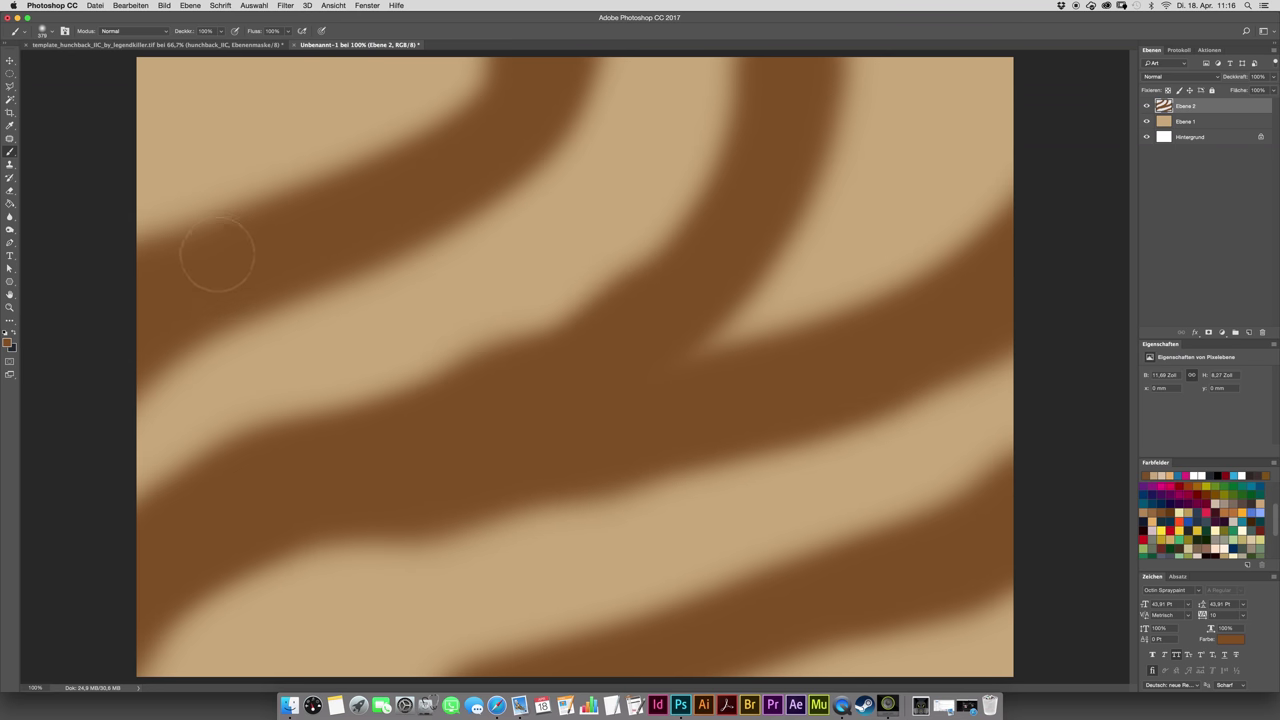
pyautogui.moveTo(214, 257); pyautogui.dragTo(511, 111)
pyautogui.moveTo(179, 566)
pyautogui.mouseDown()
pyautogui.moveTo(714, 634)
pyautogui.moveTo(891, 549)
pyautogui.moveTo(930, 505)
pyautogui.mouseUp()
# - On a new layer, paint a dark olive green stripe along the upper edge of the middle brown stripe
pyautogui.click(1248, 333)
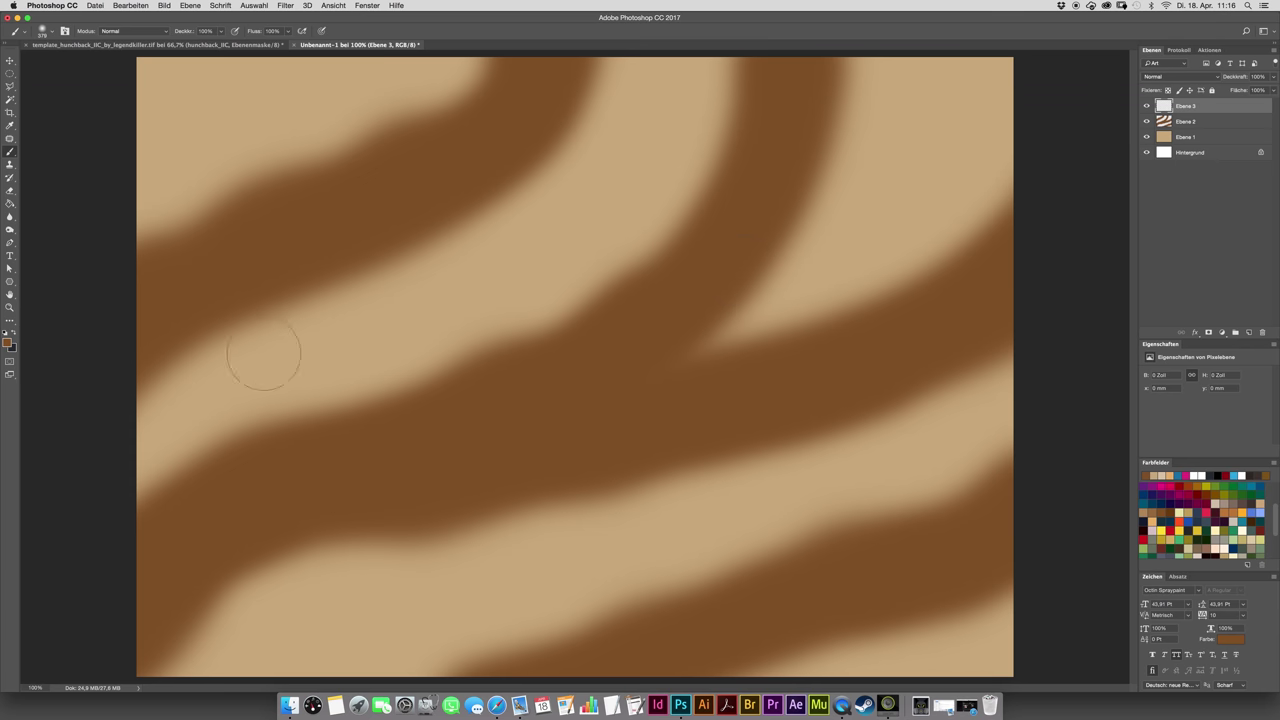
pyautogui.moveTo(1274, 514); pyautogui.dragTo(1274, 540)
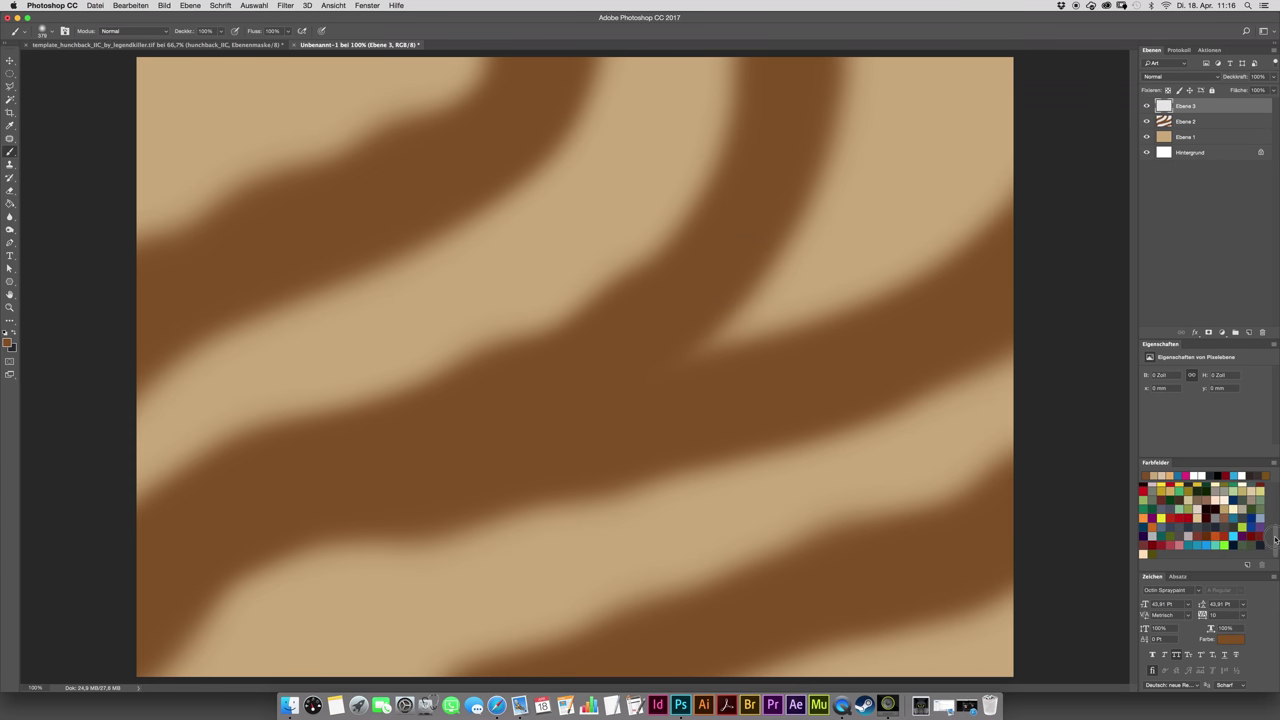
pyautogui.click(1153, 551)
pyautogui.moveTo(176, 450); pyautogui.dragTo(137, 459)
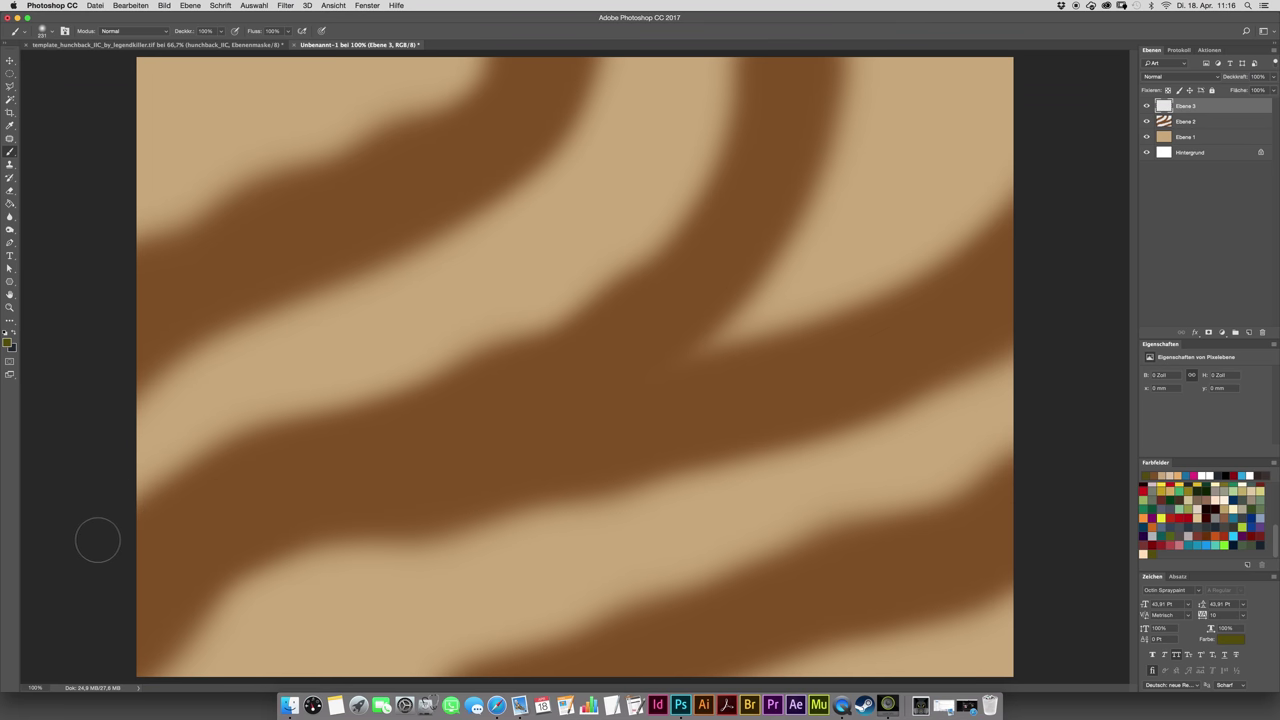
pyautogui.moveTo(94, 543)
pyautogui.mouseDown()
pyautogui.moveTo(150, 482)
pyautogui.moveTo(588, 314)
pyautogui.moveTo(660, 245)
pyautogui.moveTo(728, 97)
pyautogui.moveTo(666, 258)
pyautogui.moveTo(547, 327)
pyautogui.moveTo(91, 511)
pyautogui.mouseUp()
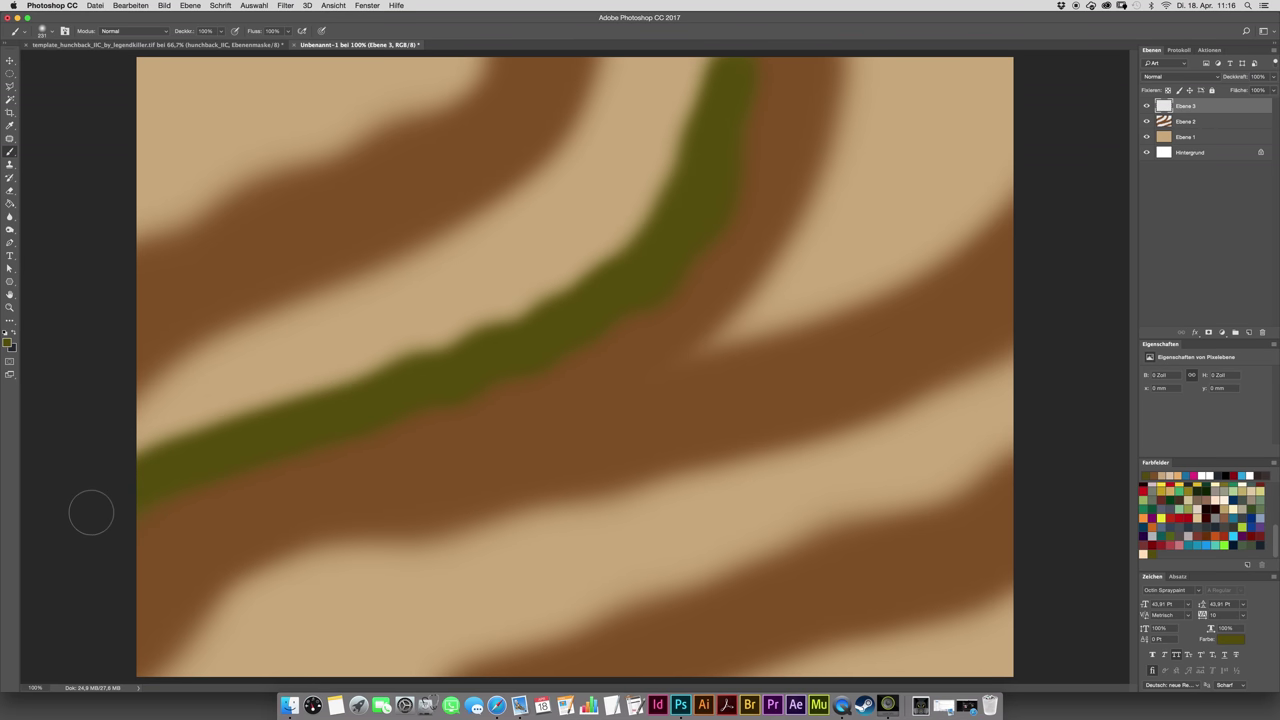
pyautogui.moveTo(408, 378)
pyautogui.mouseDown()
pyautogui.moveTo(535, 335)
pyautogui.moveTo(655, 249)
pyautogui.moveTo(756, 70)
pyautogui.mouseUp()
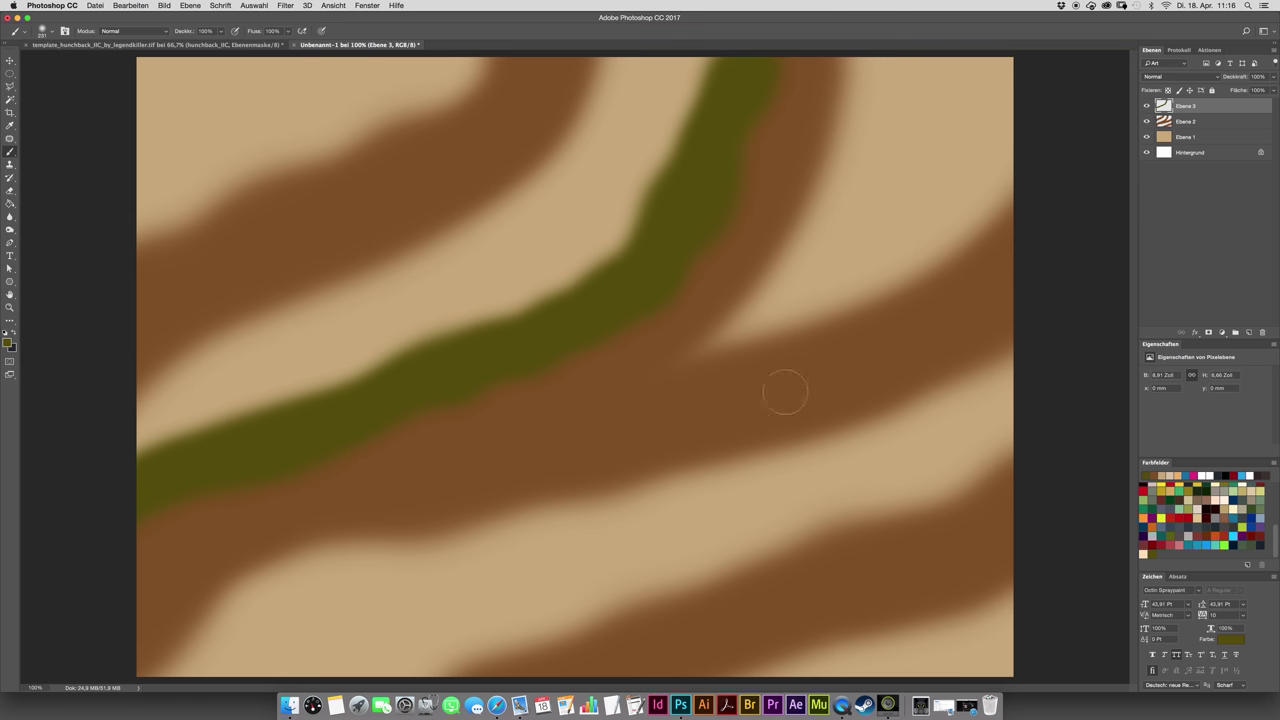
# - Paint olive green stripes along the upper edges of the remaining brown stripes, using a smaller brush for the right-hand branch
pyautogui.moveTo(130, 266)
pyautogui.mouseDown()
pyautogui.moveTo(325, 180)
pyautogui.moveTo(502, 63)
pyautogui.moveTo(252, 188)
pyautogui.moveTo(294, 183)
pyautogui.moveTo(495, 55)
pyautogui.mouseUp()
pyautogui.moveTo(430, 660)
pyautogui.mouseDown()
pyautogui.moveTo(740, 556)
pyautogui.moveTo(444, 667)
pyautogui.moveTo(929, 509)
pyautogui.moveTo(809, 529)
pyautogui.moveTo(476, 670)
pyautogui.mouseUp()
pyautogui.moveTo(1040, 162)
pyautogui.mouseDown()
pyautogui.moveTo(960, 243)
pyautogui.moveTo(655, 377)
pyautogui.mouseUp()
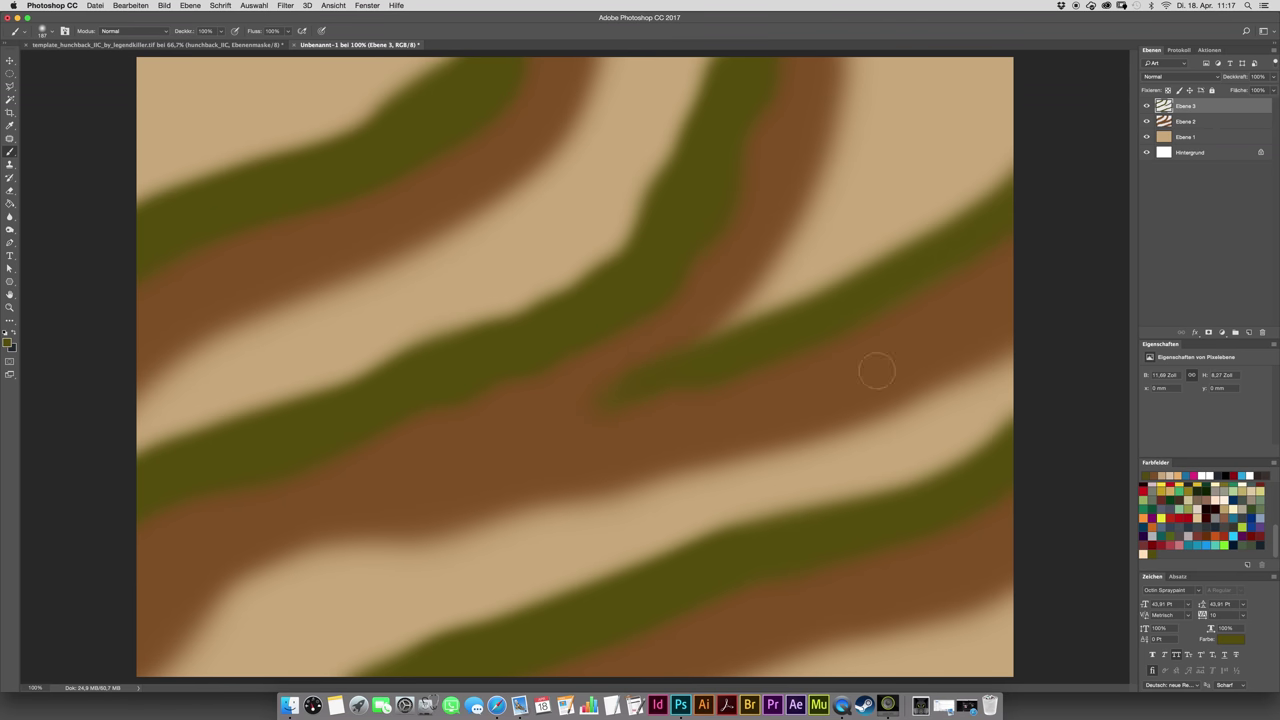
# - Duplicate the tan, brown and green layers, convert the copies into one smart object, and name it camouflage
pyautogui.keyDown('shift'); pyautogui.click(1213, 138); pyautogui.keyUp('shift')
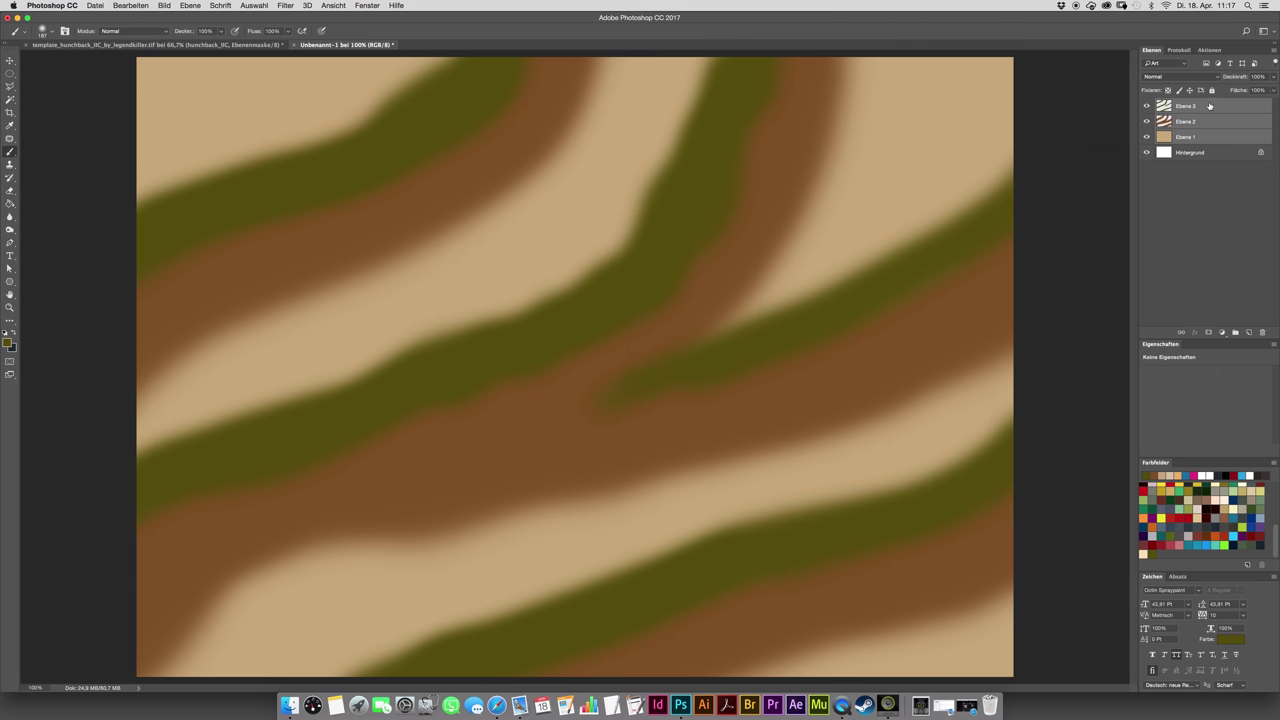
pyautogui.rightClick(1211, 106)
pyautogui.click(1130, 216)
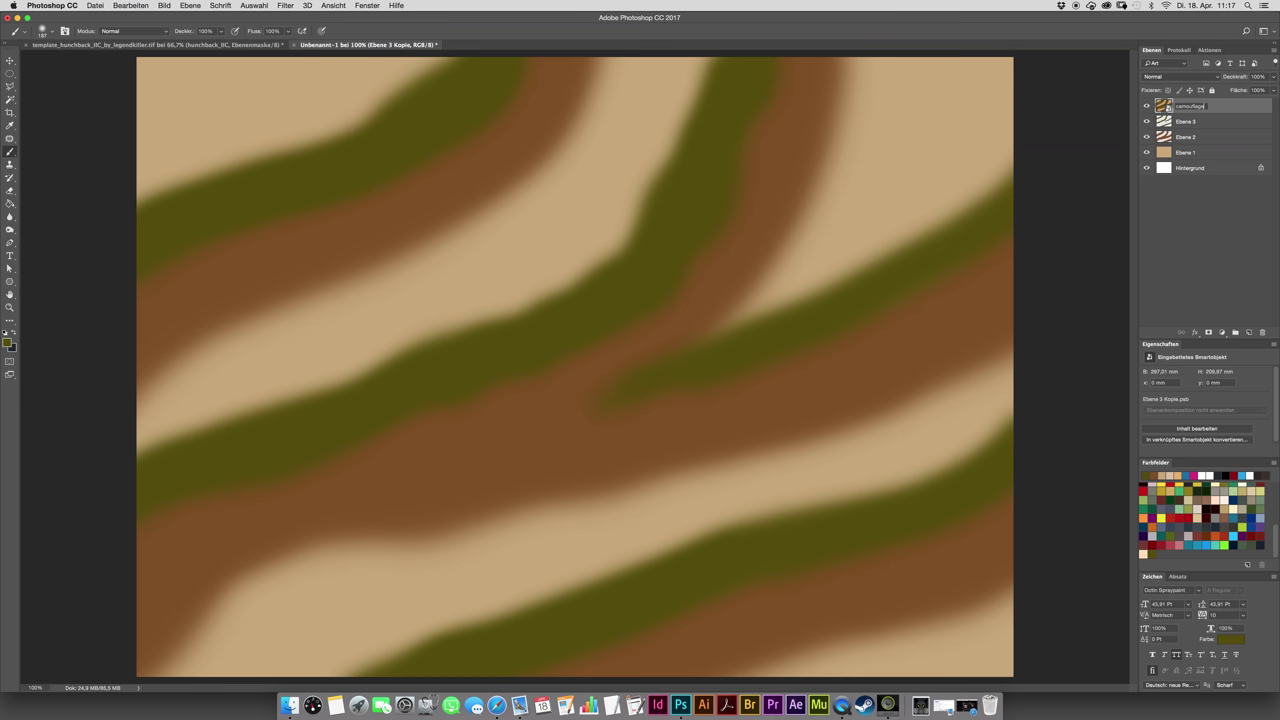
pyautogui.press('Return')
# - Bring the camouflage smart object into the hunchback template and clip it to the TORSO layer in the coloring group
pyautogui.click(11, 59)
pyautogui.moveTo(427, 189); pyautogui.dragTo(550, 228)
pyautogui.moveTo(1209, 165); pyautogui.dragTo(1190, 152)
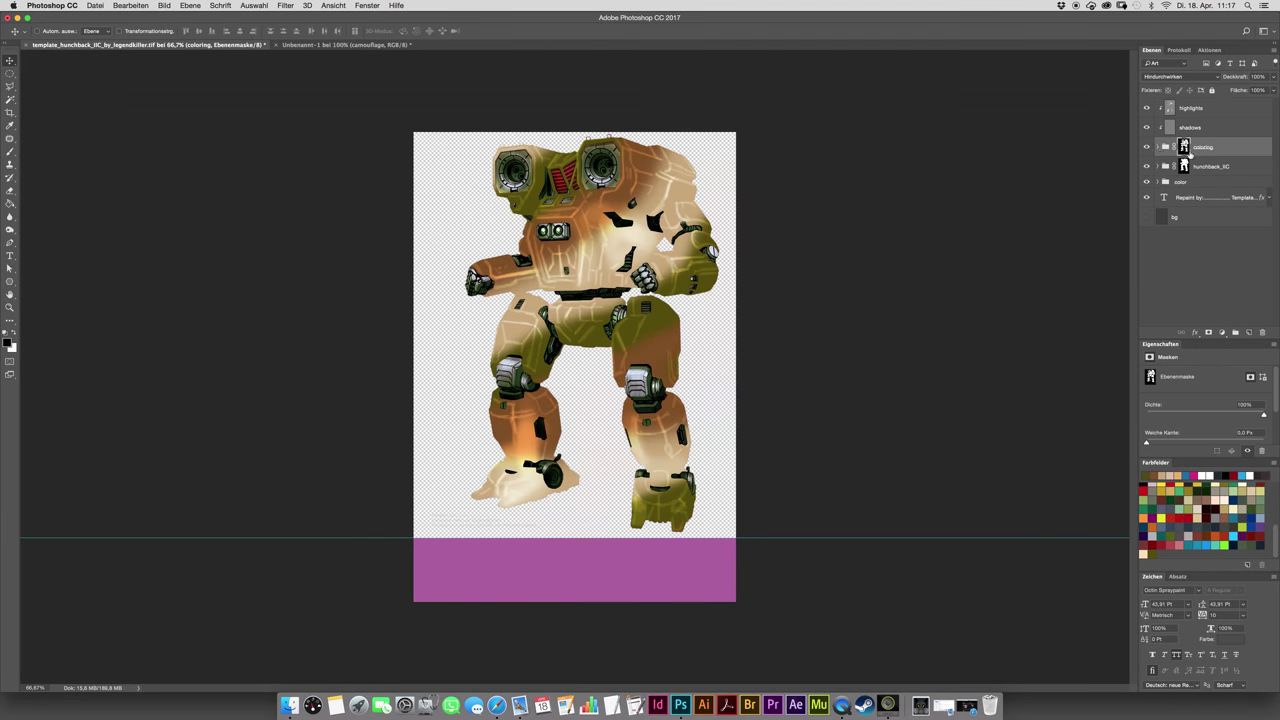
pyautogui.click(1158, 148)
pyautogui.click(1234, 169)
pyautogui.moveTo(1275, 168); pyautogui.dragTo(1221, 296)
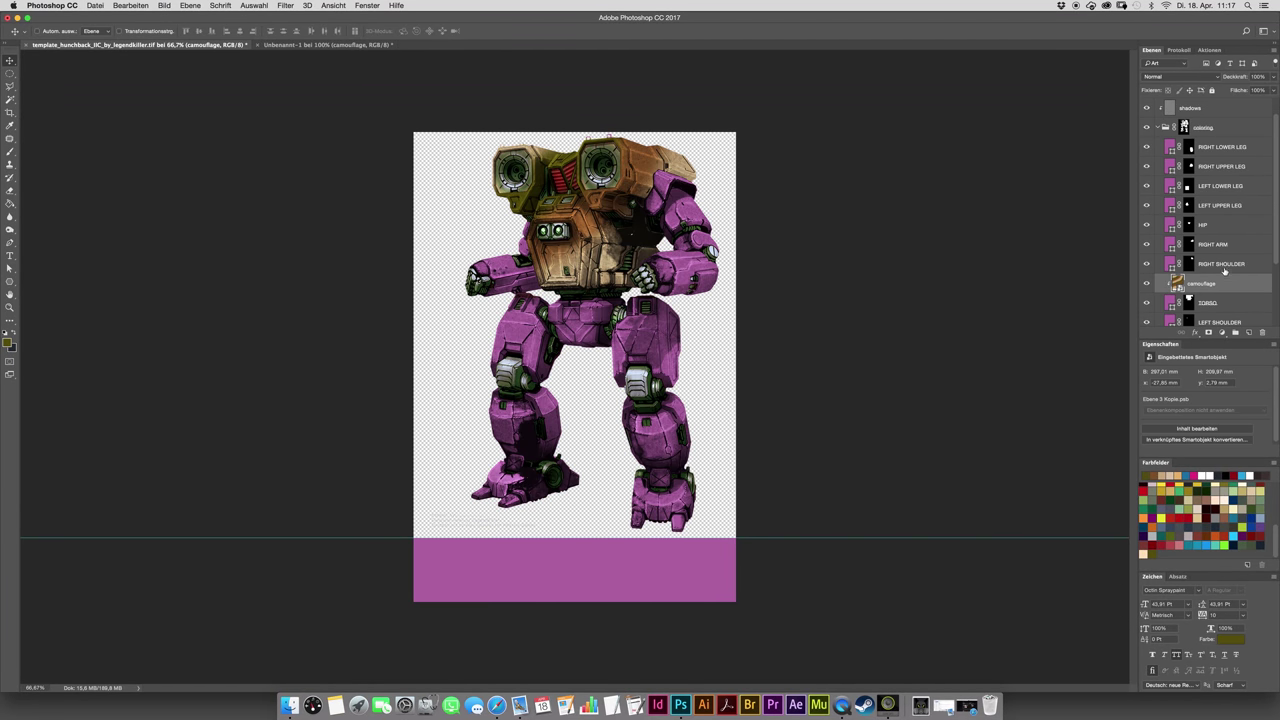
# - Scale the camouflage layer down to about 39% and position it over the mech's torso with Free Transform
pyautogui.hotkey('ctrl', 't')
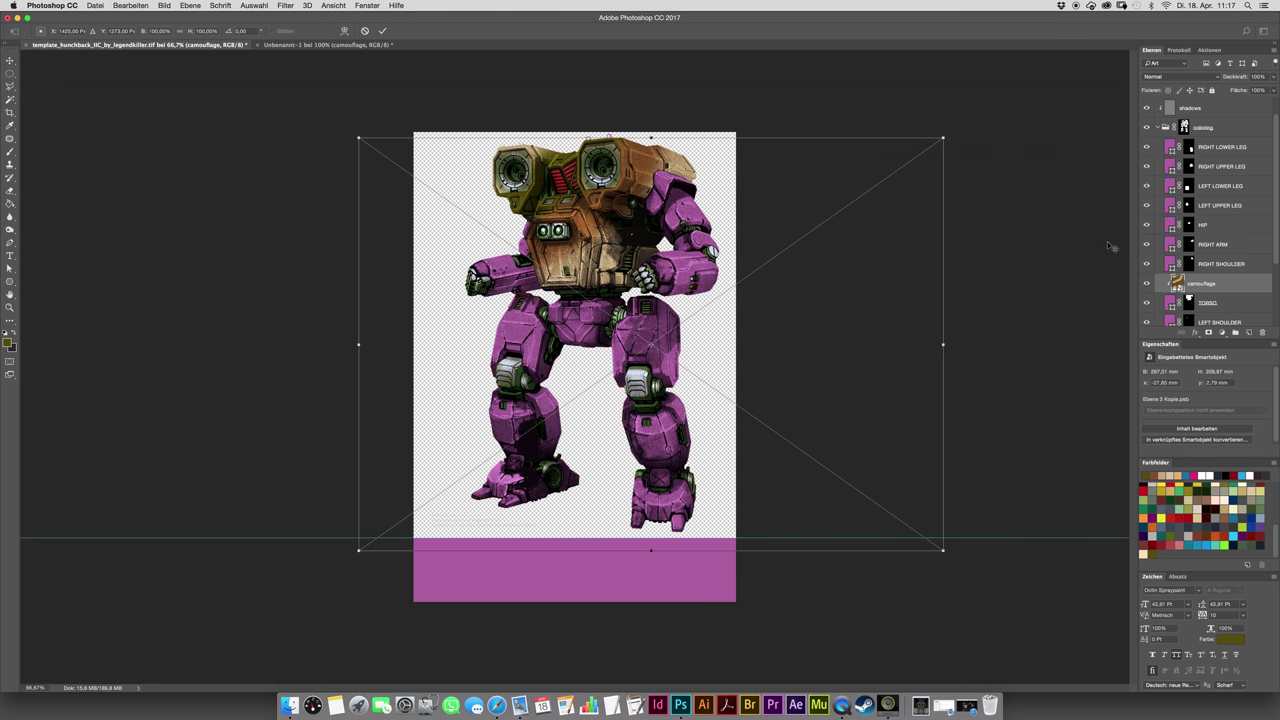
pyautogui.moveTo(944, 550); pyautogui.dragTo(694, 399)
pyautogui.moveTo(358, 381); pyautogui.dragTo(472, 298)
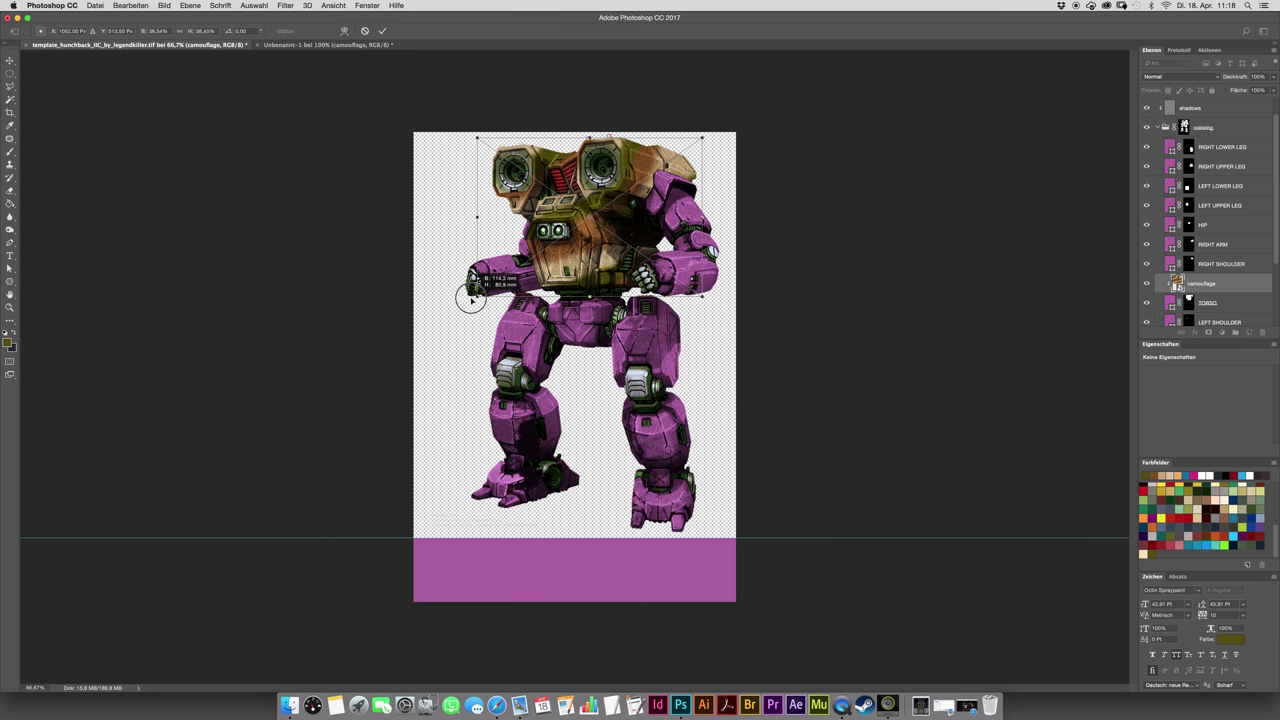
pyautogui.moveTo(703, 137); pyautogui.dragTo(712, 132)
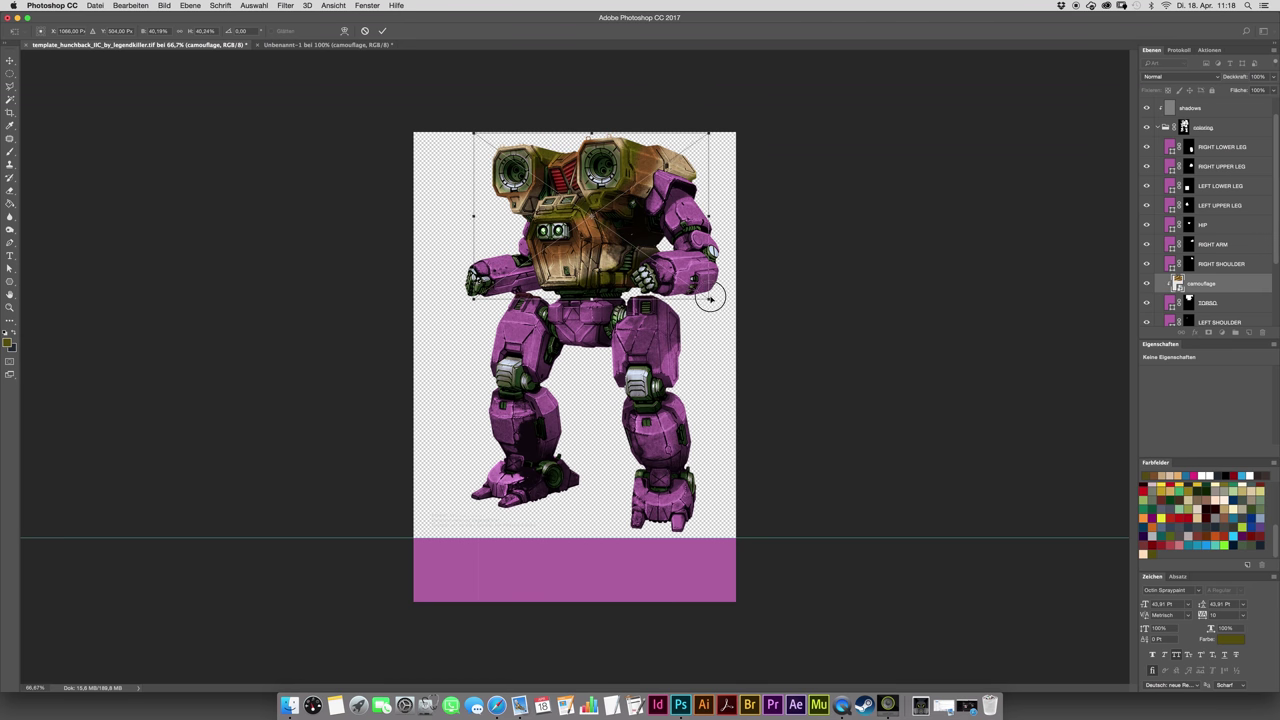
pyautogui.moveTo(709, 298); pyautogui.dragTo(703, 295)
pyautogui.moveTo(475, 133); pyautogui.dragTo(473, 133)
pyautogui.press('Return')
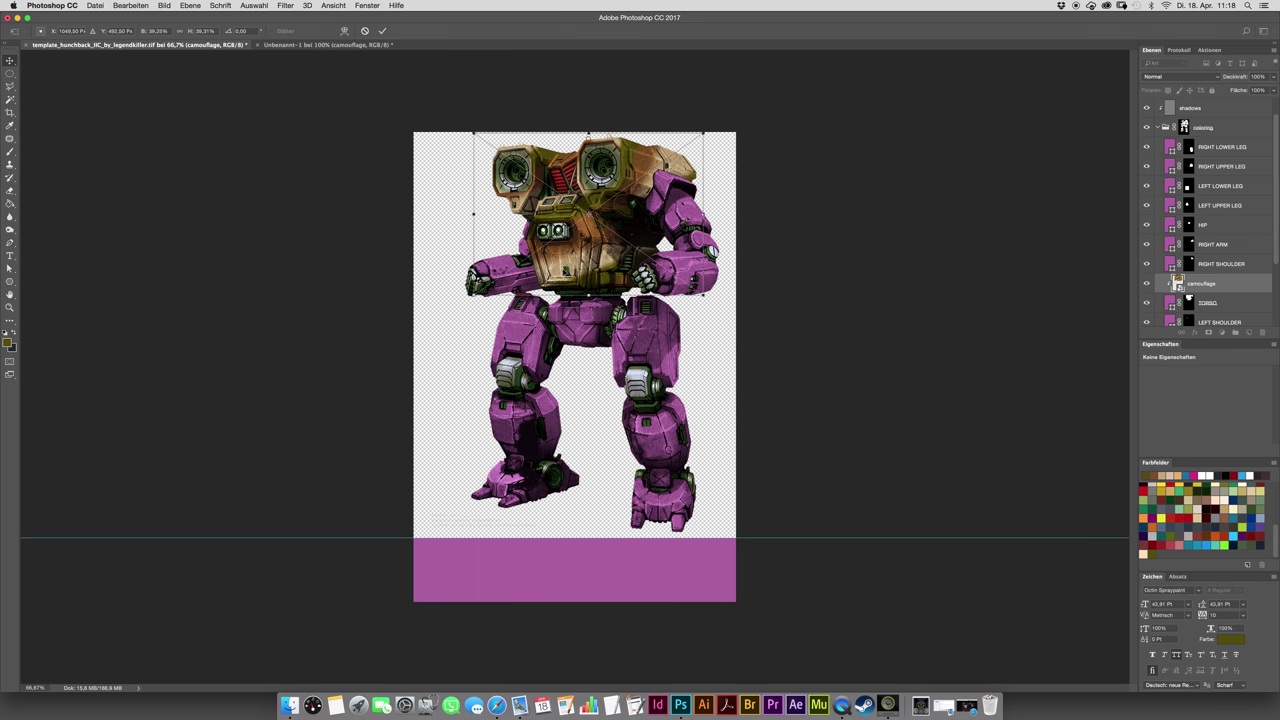
# - Duplicate the camouflage layer onto LEFT SHOULDER and LEFT ARM, clip each copy, and shift the pattern over those parts
pyautogui.moveTo(1275, 231); pyautogui.dragTo(1232, 275)
pyautogui.press('alt+super+g')
pyautogui.moveTo(585, 247); pyautogui.dragTo(632, 245)
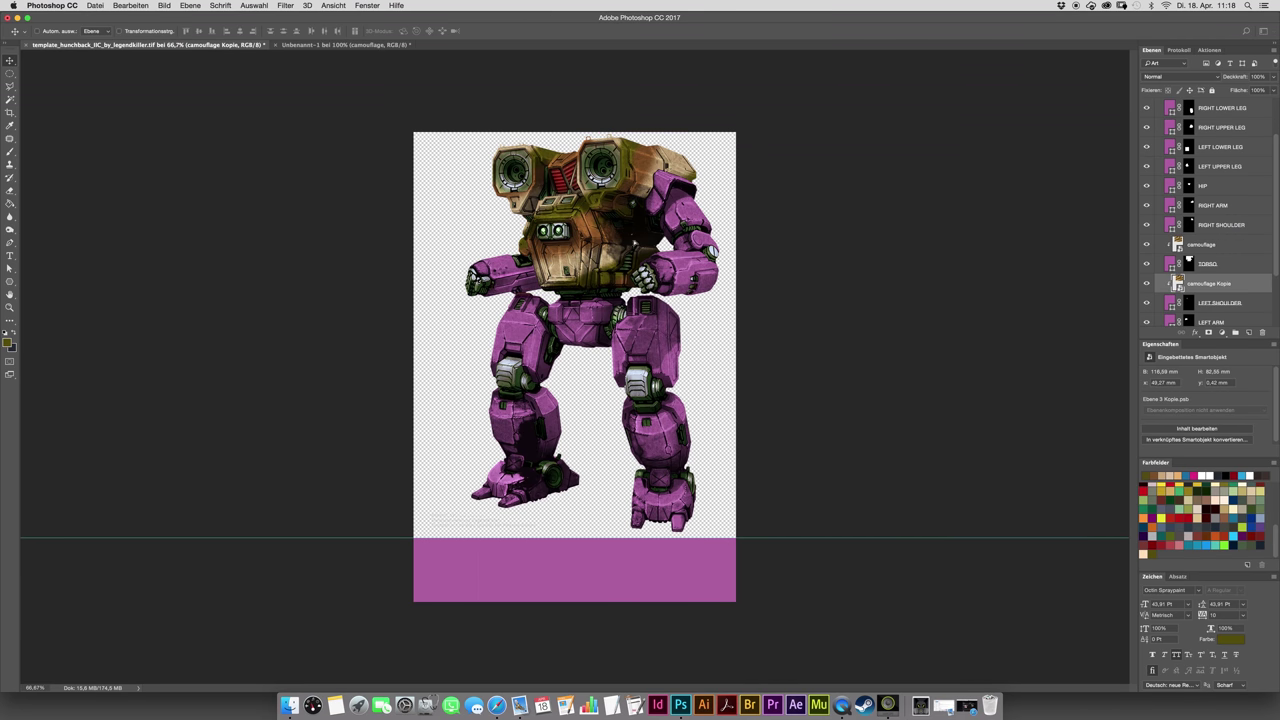
pyautogui.moveTo(1275, 260); pyautogui.dragTo(1244, 294)
pyautogui.keyDown('alt'); pyautogui.click(1205, 311); pyautogui.keyUp('alt')
pyautogui.moveTo(591, 279); pyautogui.dragTo(466, 296)
# - Duplicate the camouflage onto RIGHT SHOULDER and RIGHT ARM, clip each copy, and shift the pattern over those parts
pyautogui.moveTo(1222, 223); pyautogui.dragTo(1233, 198)
pyautogui.moveTo(662, 229); pyautogui.dragTo(704, 229)
pyautogui.moveTo(1240, 205); pyautogui.dragTo(1241, 178)
pyautogui.keyDown('alt'); pyautogui.click(1237, 196); pyautogui.keyUp('alt')
pyautogui.moveTo(693, 268); pyautogui.dragTo(714, 306)
# - Duplicate the camouflage above the HIP layer, clip it, and move the pattern over the mech's hip
pyautogui.moveTo(1251, 186); pyautogui.dragTo(1236, 175)
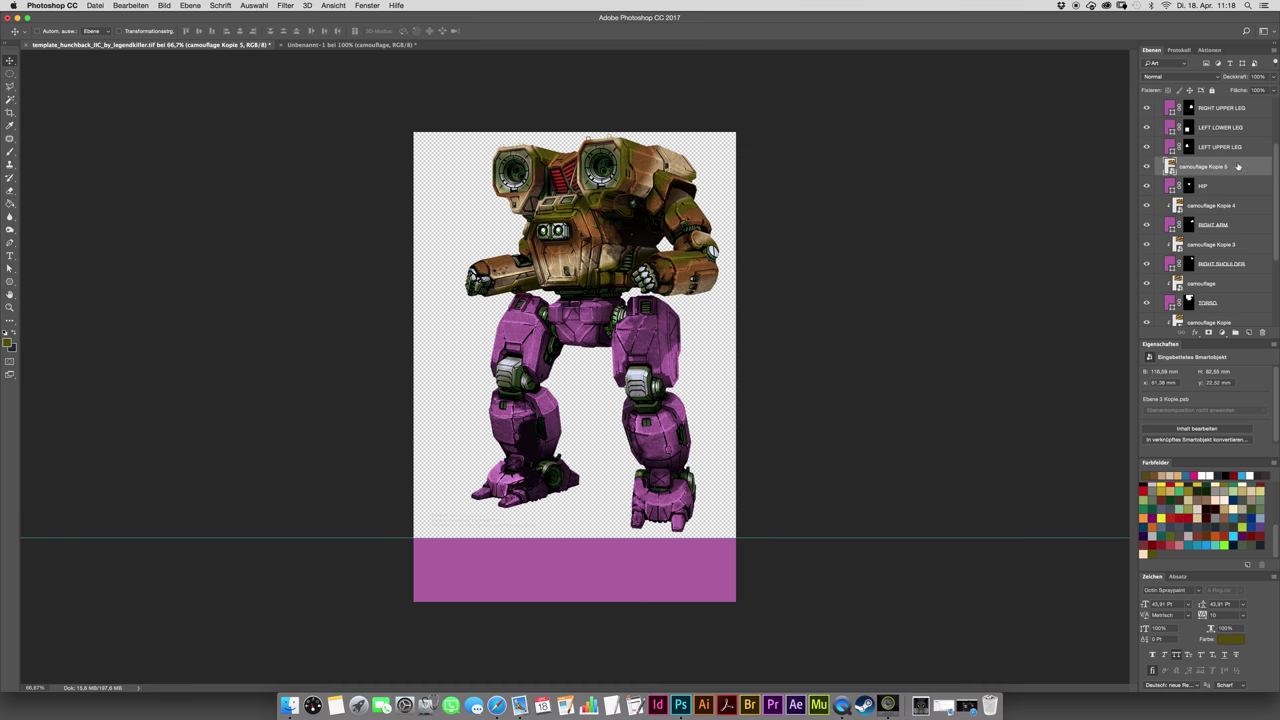
pyautogui.keyDown('alt'); pyautogui.click(1236, 174); pyautogui.keyUp('alt')
pyautogui.moveTo(602, 325); pyautogui.dragTo(508, 398)
# - Duplicate the camouflage onto LEFT UPPER LEG and LEFT LOWER LEG, clip each copy, and position the pattern over the leg
pyautogui.moveTo(1249, 167); pyautogui.dragTo(1242, 141)
pyautogui.keyDown('alt'); pyautogui.click(1240, 155); pyautogui.keyUp('alt')
pyautogui.moveTo(573, 346); pyautogui.dragTo(532, 345)
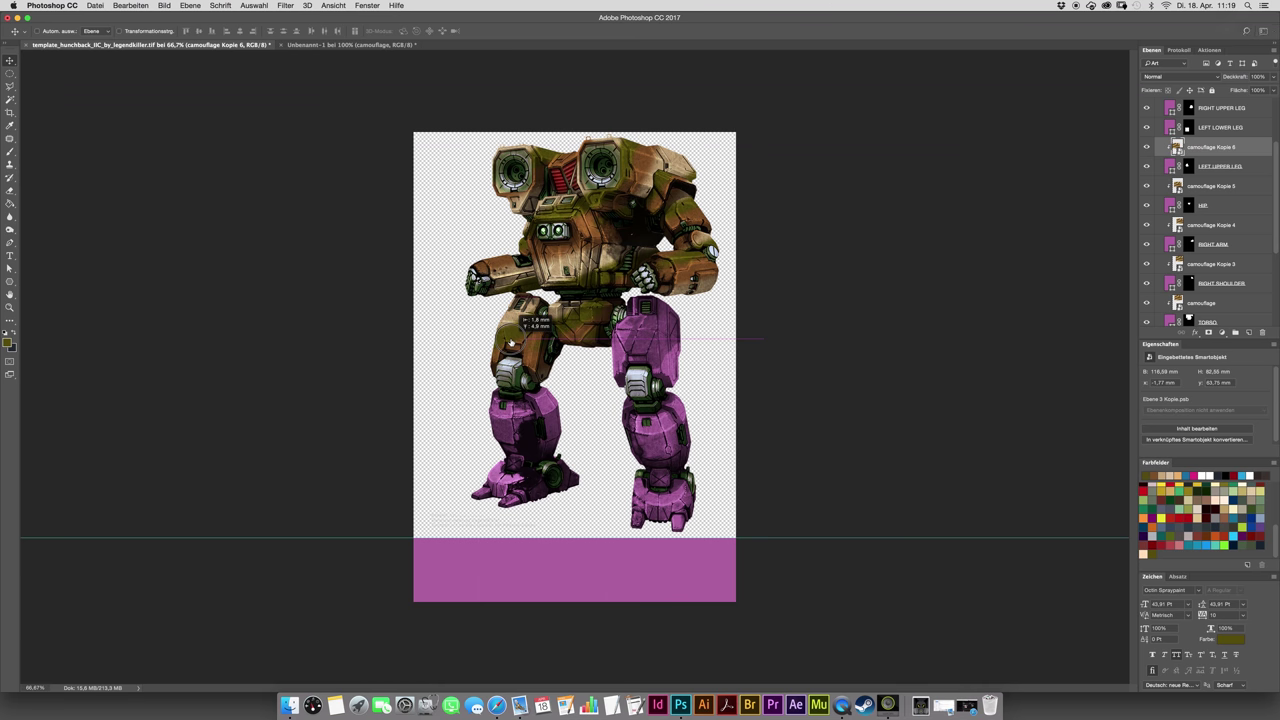
pyautogui.moveTo(1250, 145); pyautogui.dragTo(1237, 118)
pyautogui.keyDown('alt'); pyautogui.click(1238, 137); pyautogui.keyUp('alt')
pyautogui.moveTo(540, 416); pyautogui.dragTo(526, 510)
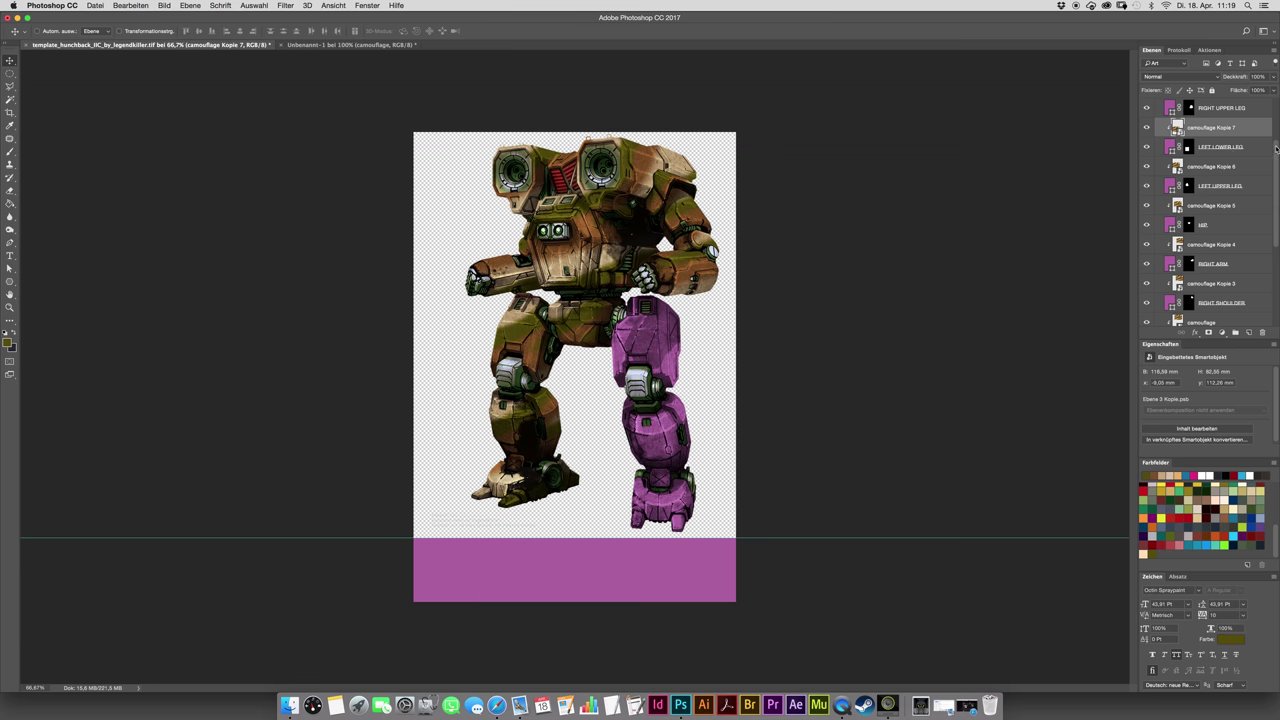
# - Duplicate the camouflage onto RIGHT UPPER LEG and RIGHT LOWER LEG, clip each copy, and position the pattern over the leg
pyautogui.moveTo(1276, 149); pyautogui.dragTo(1276, 108)
pyautogui.moveTo(1247, 204); pyautogui.dragTo(1241, 178)
pyautogui.keyDown('alt'); pyautogui.click(1236, 195); pyautogui.keyUp('alt')
pyautogui.moveTo(622, 392); pyautogui.dragTo(731, 308)
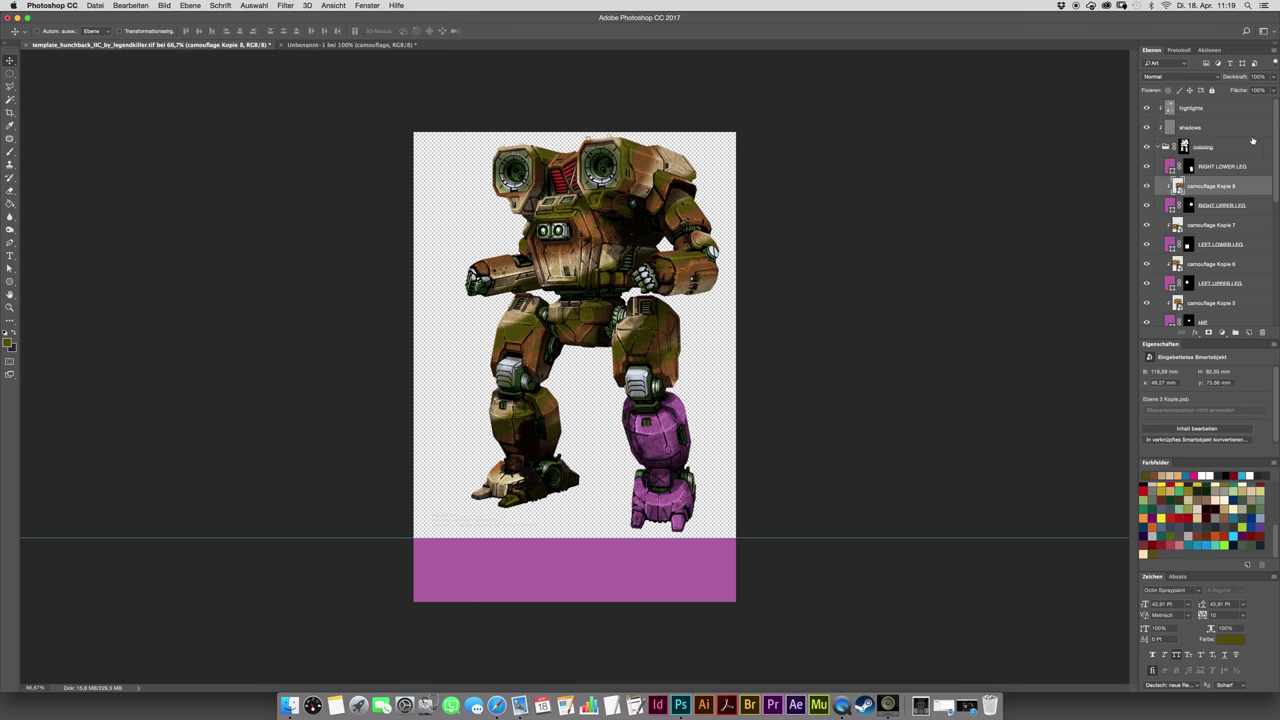
pyautogui.moveTo(1252, 141); pyautogui.dragTo(1250, 157)
pyautogui.keyDown('alt'); pyautogui.click(1242, 176); pyautogui.keyUp('alt')
pyautogui.moveTo(653, 437); pyautogui.dragTo(684, 537)
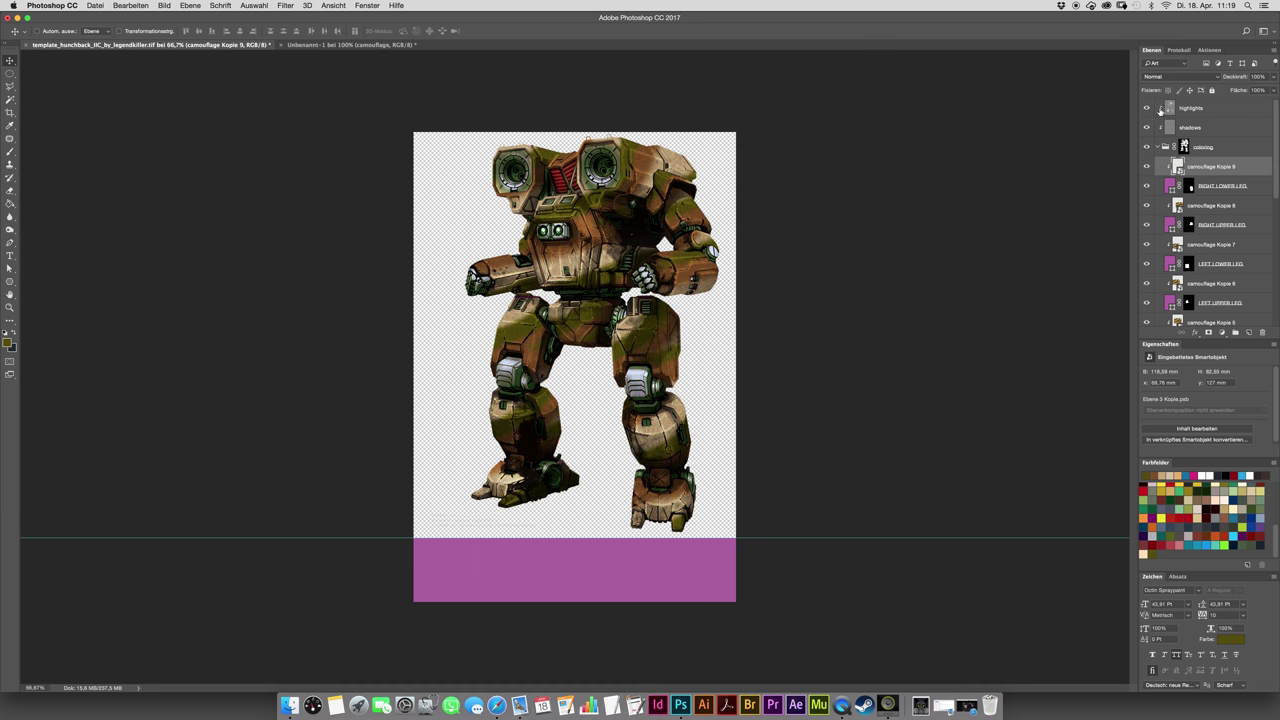
# - Open the camouflage smart object's contents and scale the green and brown stripe layers down together into the canvas's upper left corner
pyautogui.scroll(-3, 1210, 180)
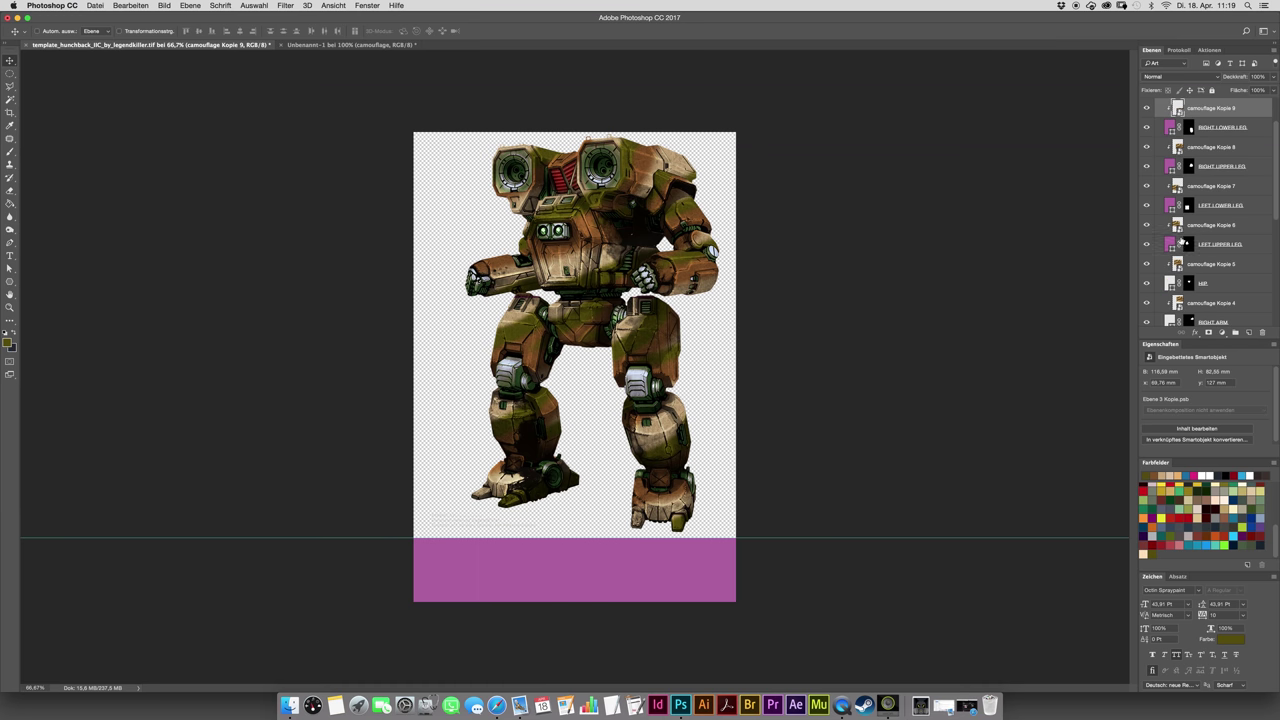
pyautogui.doubleClick(1177, 225)
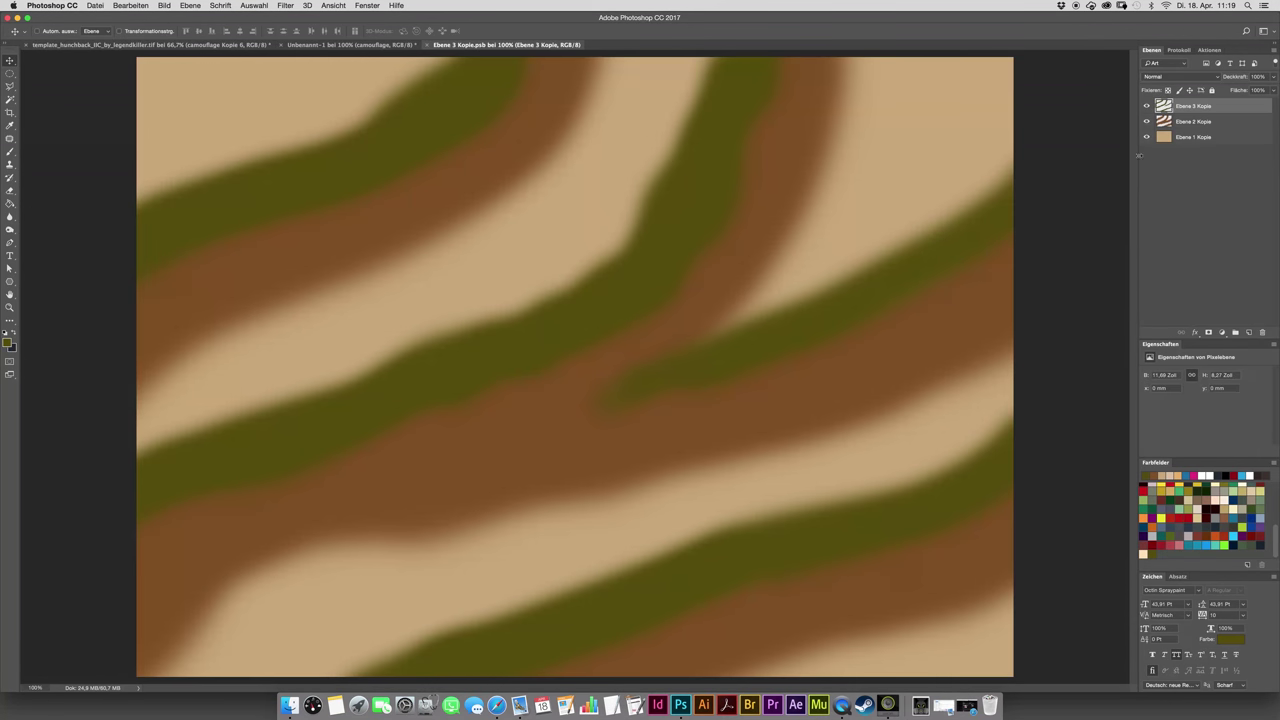
pyautogui.keyDown('shift'); pyautogui.click(1216, 122); pyautogui.keyUp('shift')
pyautogui.hotkey('ctrl', 't')
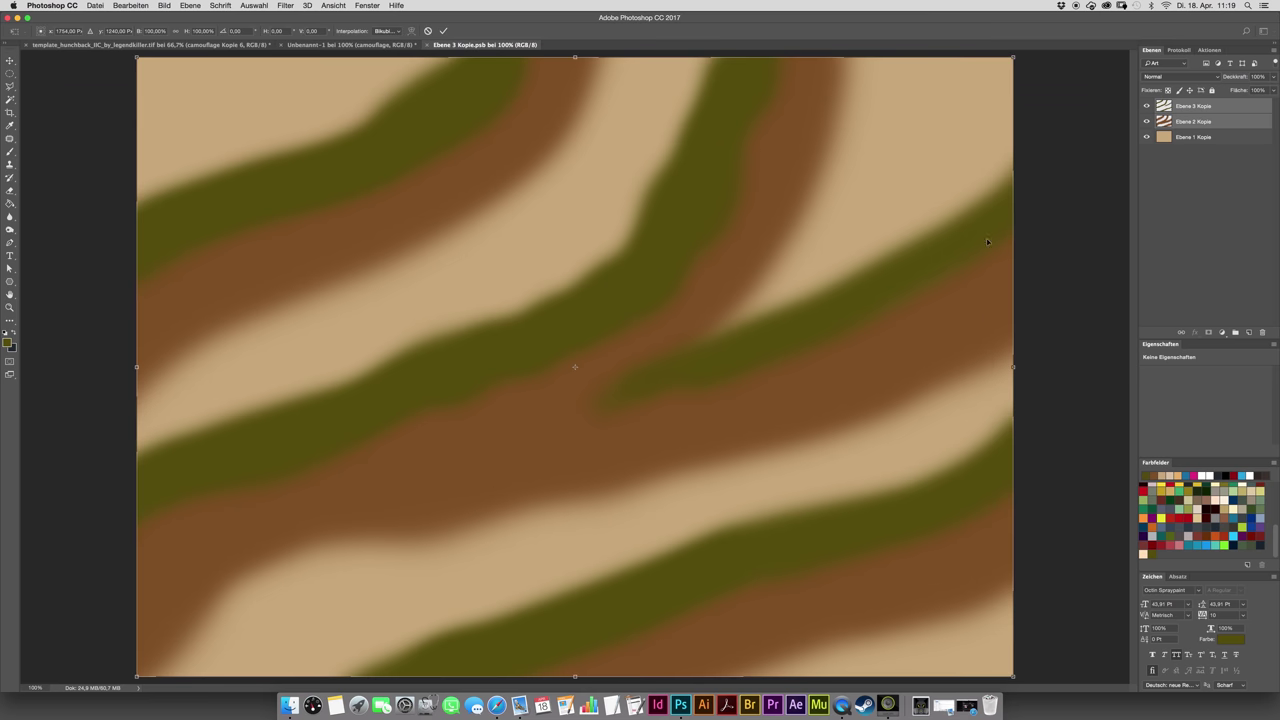
pyautogui.moveTo(1013, 676); pyautogui.dragTo(660, 403)
pyautogui.press('Return')
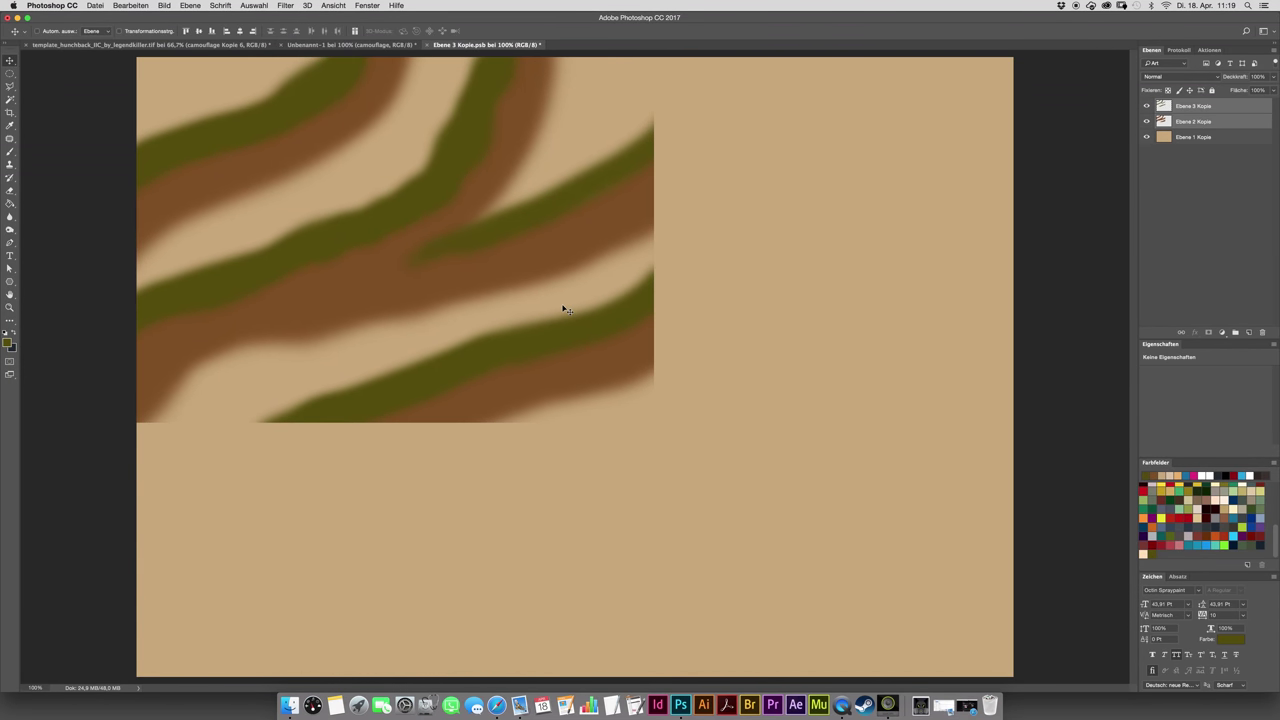
# - Extend the brown stripes on the Ebene 2 Kopie layer across the canvas's upper and middle areas with a soft brown brush
pyautogui.click(1224, 120)
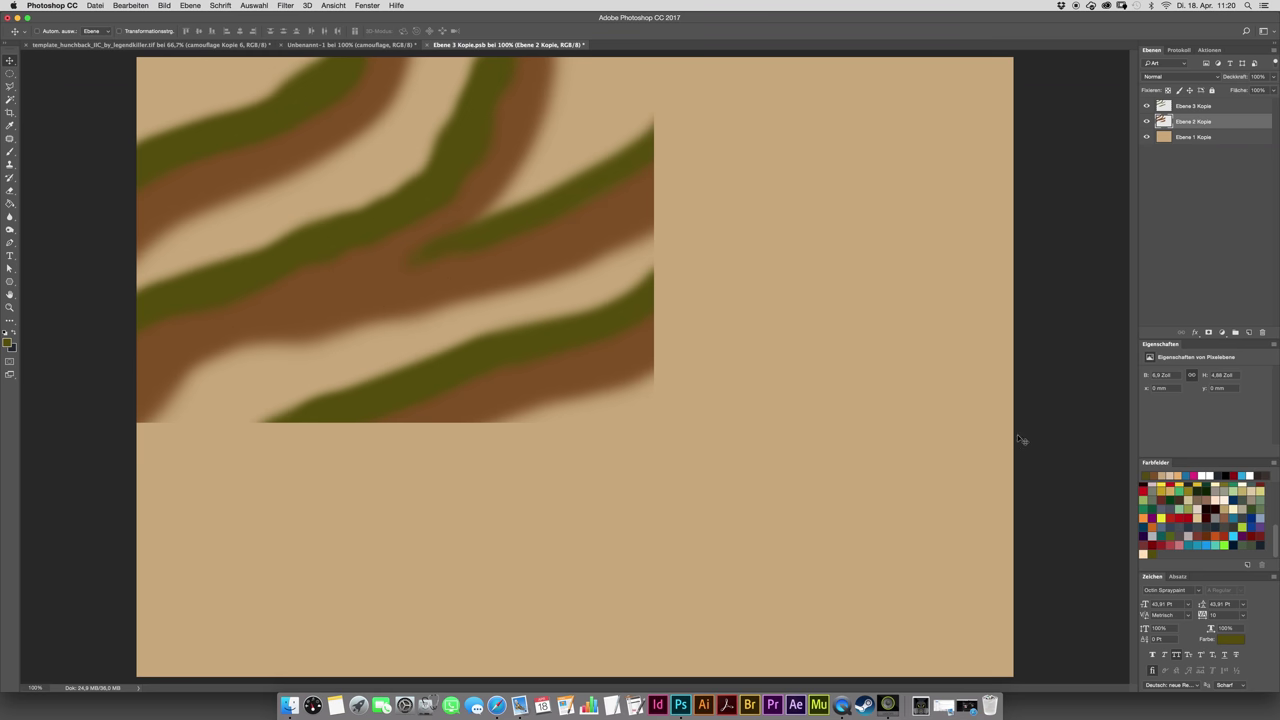
pyautogui.press('b')
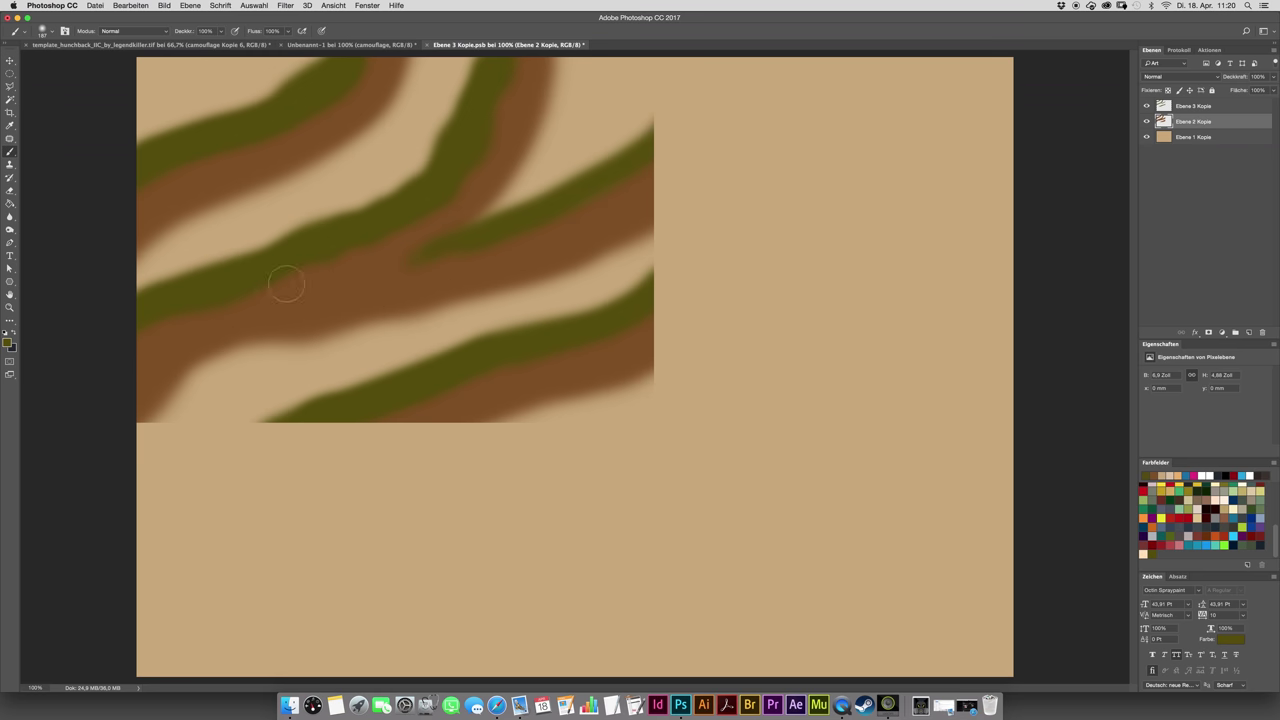
pyautogui.scroll(5, 1274, 537)
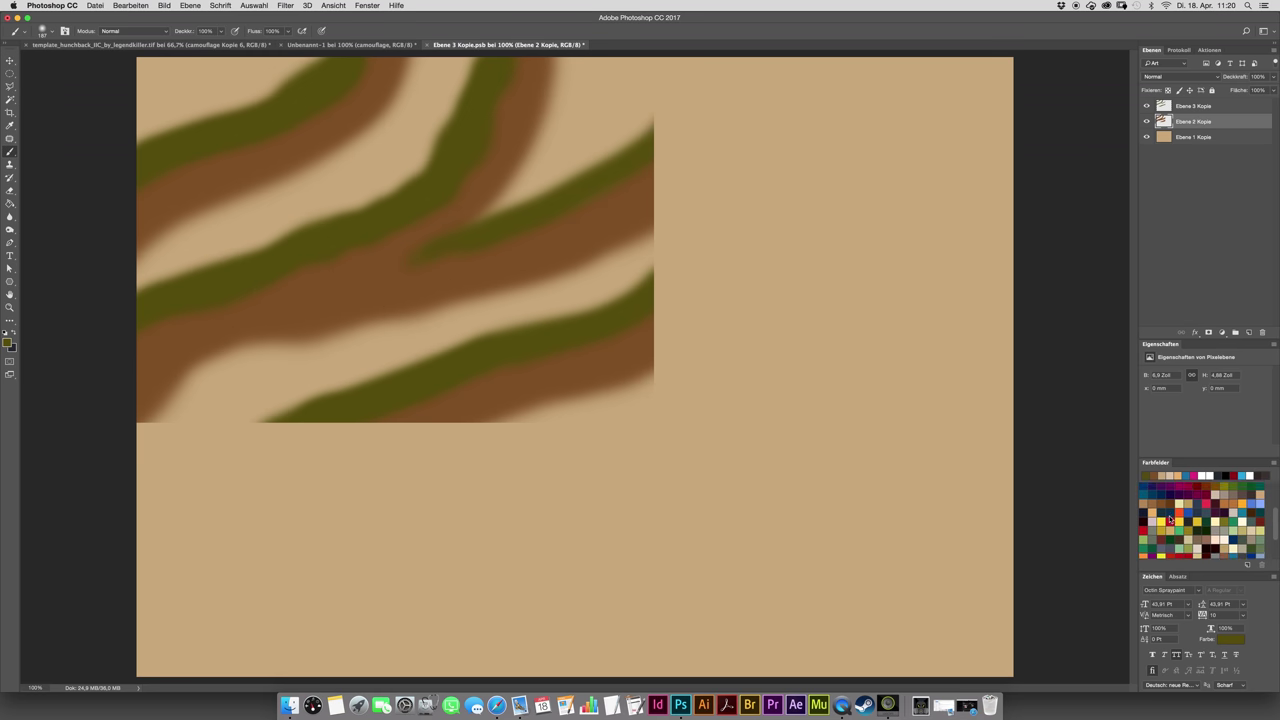
pyautogui.click(1165, 507)
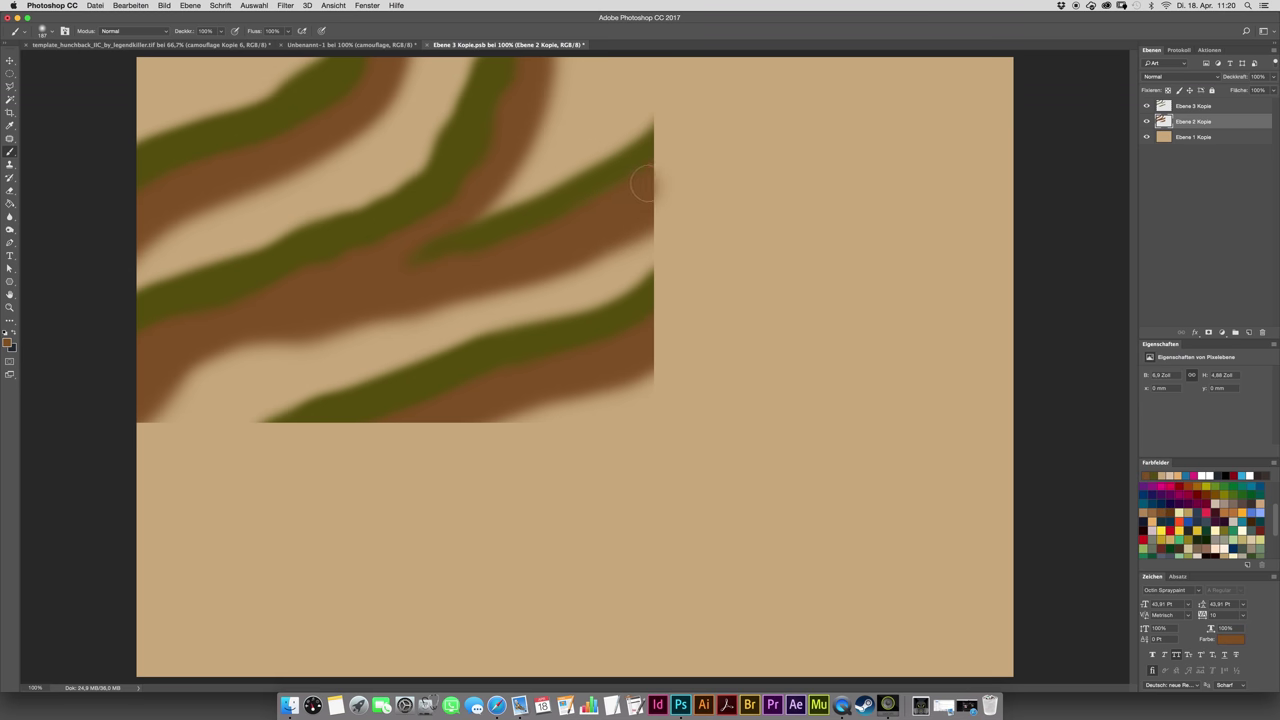
pyautogui.moveTo(612, 221); pyautogui.dragTo(636, 221)
pyautogui.moveTo(141, 386)
pyautogui.mouseDown()
pyautogui.moveTo(69, 488)
pyautogui.moveTo(393, 268)
pyautogui.moveTo(840, 78)
pyautogui.mouseUp()
pyautogui.moveTo(503, 138)
pyautogui.mouseDown()
pyautogui.moveTo(510, 62)
pyautogui.moveTo(535, 45)
pyautogui.mouseUp()
pyautogui.moveTo(494, 386); pyautogui.dragTo(100, 586)
pyautogui.moveTo(166, 549)
pyautogui.mouseDown()
pyautogui.moveTo(443, 403)
pyautogui.moveTo(480, 411)
pyautogui.moveTo(404, 433)
pyautogui.mouseUp()
pyautogui.moveTo(672, 333)
pyautogui.mouseDown()
pyautogui.moveTo(1030, 125)
pyautogui.moveTo(673, 313)
pyautogui.moveTo(943, 200)
pyautogui.moveTo(395, 456)
pyautogui.mouseUp()
pyautogui.moveTo(136, 584); pyautogui.dragTo(79, 641)
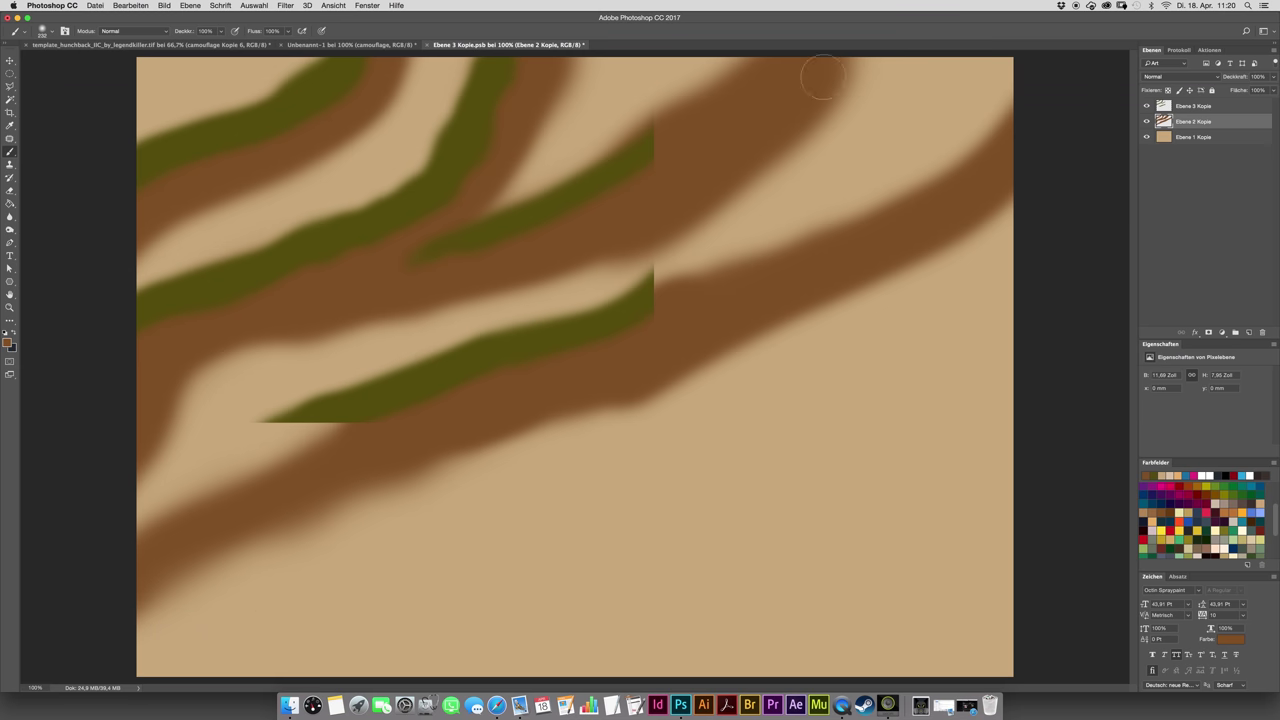
# - Paint further soft brown stripes across the canvas's lower right half, including a branch running down to the bottom edge
pyautogui.moveTo(845, 85); pyautogui.dragTo(858, 48)
pyautogui.moveTo(1012, 300)
pyautogui.mouseDown()
pyautogui.moveTo(860, 405)
pyautogui.moveTo(425, 625)
pyautogui.moveTo(520, 561)
pyautogui.moveTo(618, 528)
pyautogui.moveTo(618, 560)
pyautogui.moveTo(1005, 300)
pyautogui.moveTo(675, 492)
pyautogui.moveTo(560, 692)
pyautogui.mouseUp()
pyautogui.moveTo(740, 672)
pyautogui.mouseDown()
pyautogui.moveTo(948, 562)
pyautogui.moveTo(830, 592)
pyautogui.moveTo(722, 676)
pyautogui.moveTo(1044, 438)
pyautogui.mouseUp()
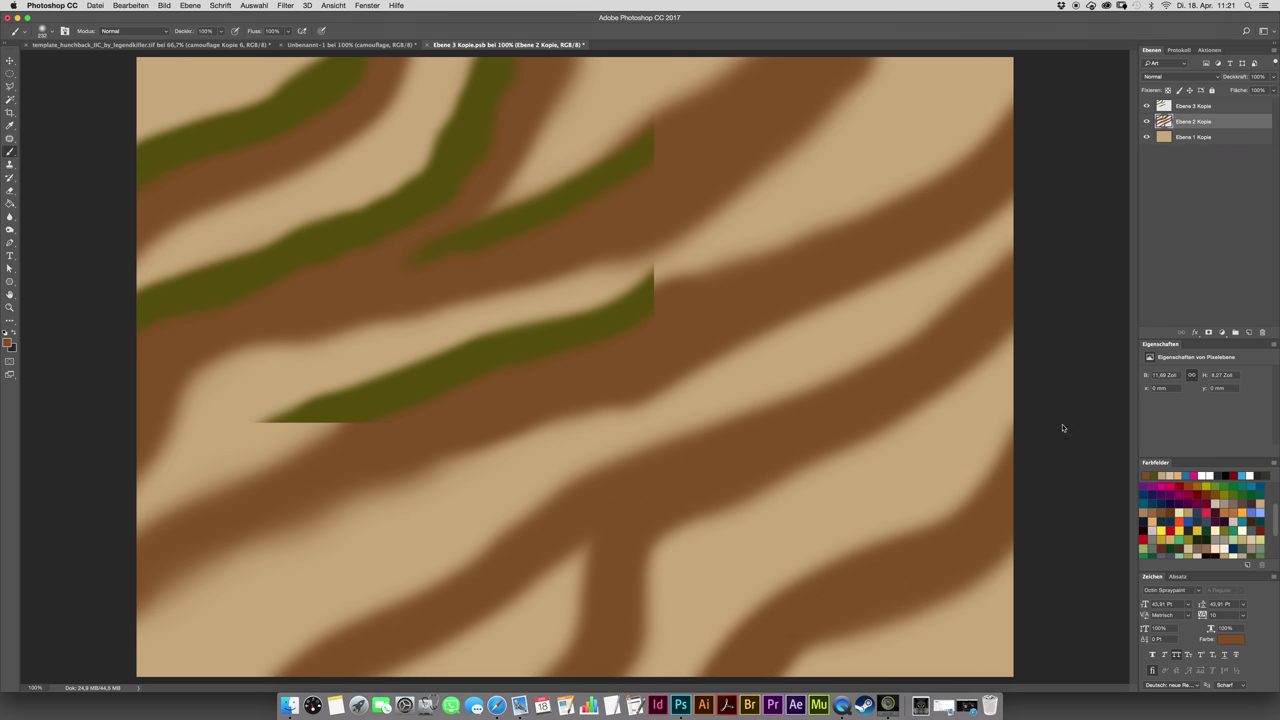
pyautogui.moveTo(613, 566)
pyautogui.mouseDown()
pyautogui.moveTo(651, 563)
pyautogui.moveTo(1006, 294)
pyautogui.moveTo(927, 227)
pyautogui.mouseUp()
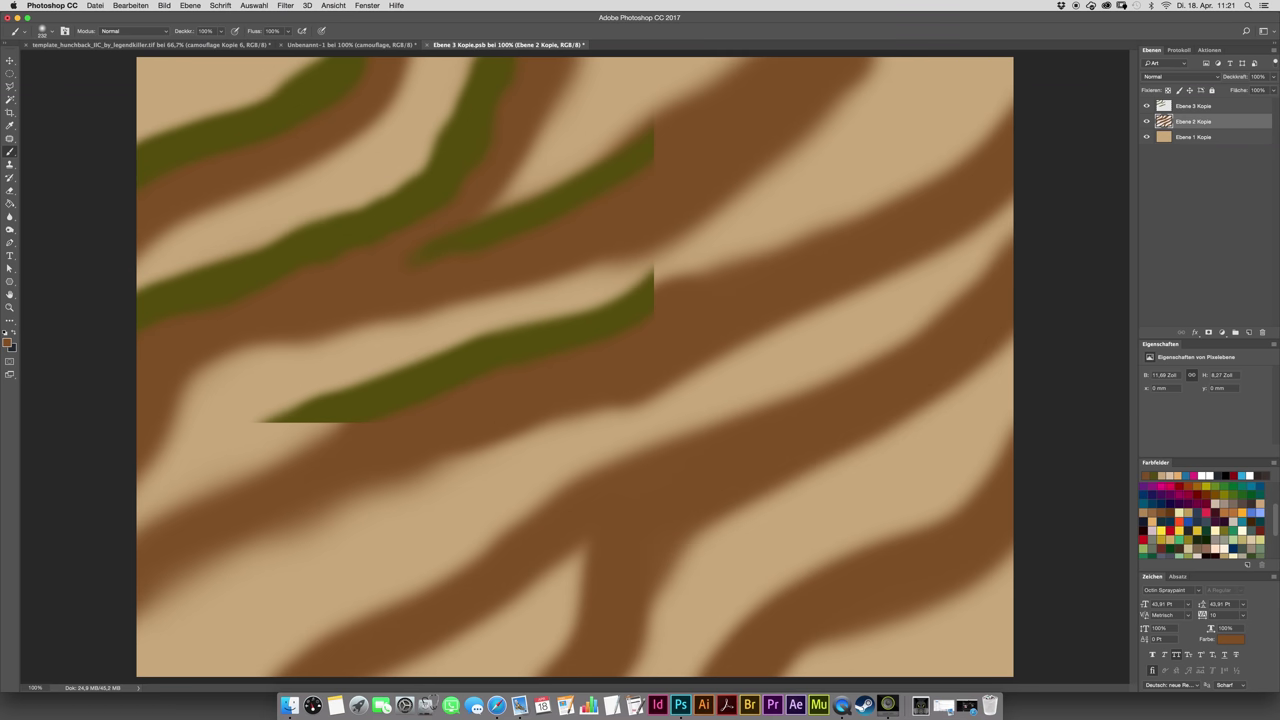
# - On the Ebene 3 Kopie layer, extend the olive green edges along the upper and middle brown stripes
pyautogui.moveTo(1276, 511); pyautogui.dragTo(1155, 548)
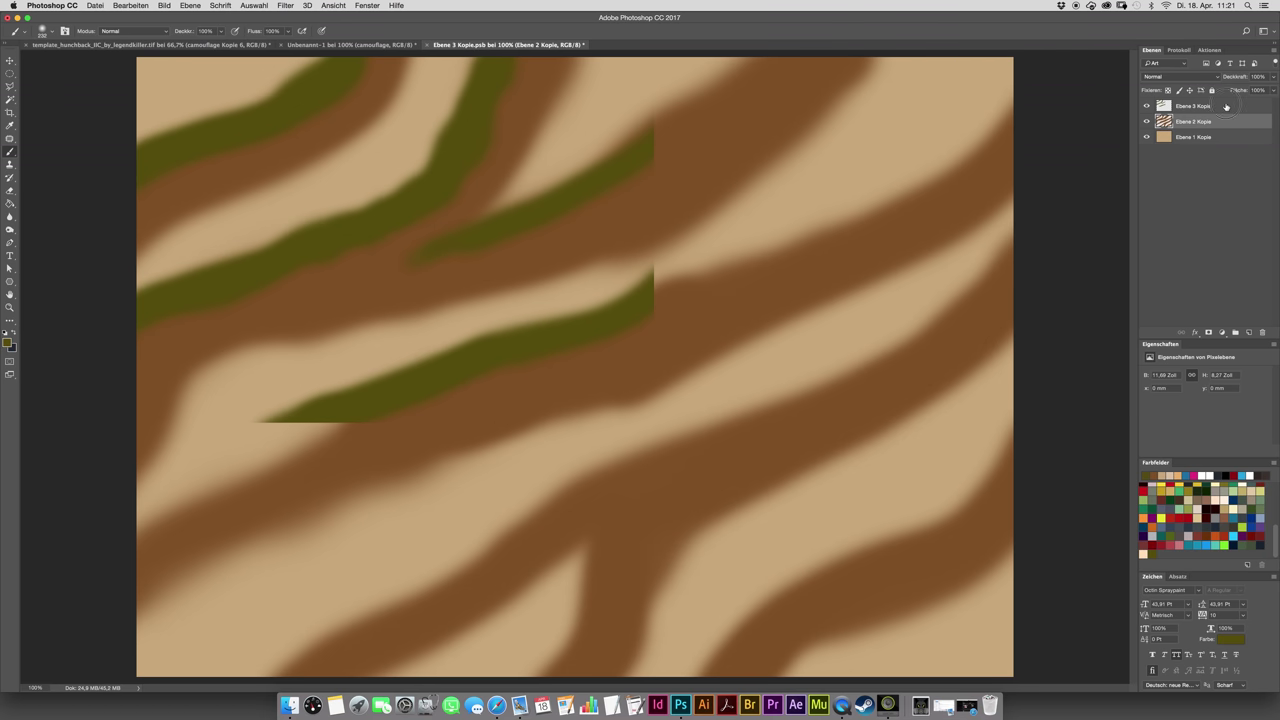
pyautogui.click(1226, 107)
pyautogui.moveTo(330, 422)
pyautogui.mouseDown()
pyautogui.moveTo(278, 425)
pyautogui.moveTo(160, 530)
pyautogui.moveTo(284, 435)
pyautogui.mouseUp()
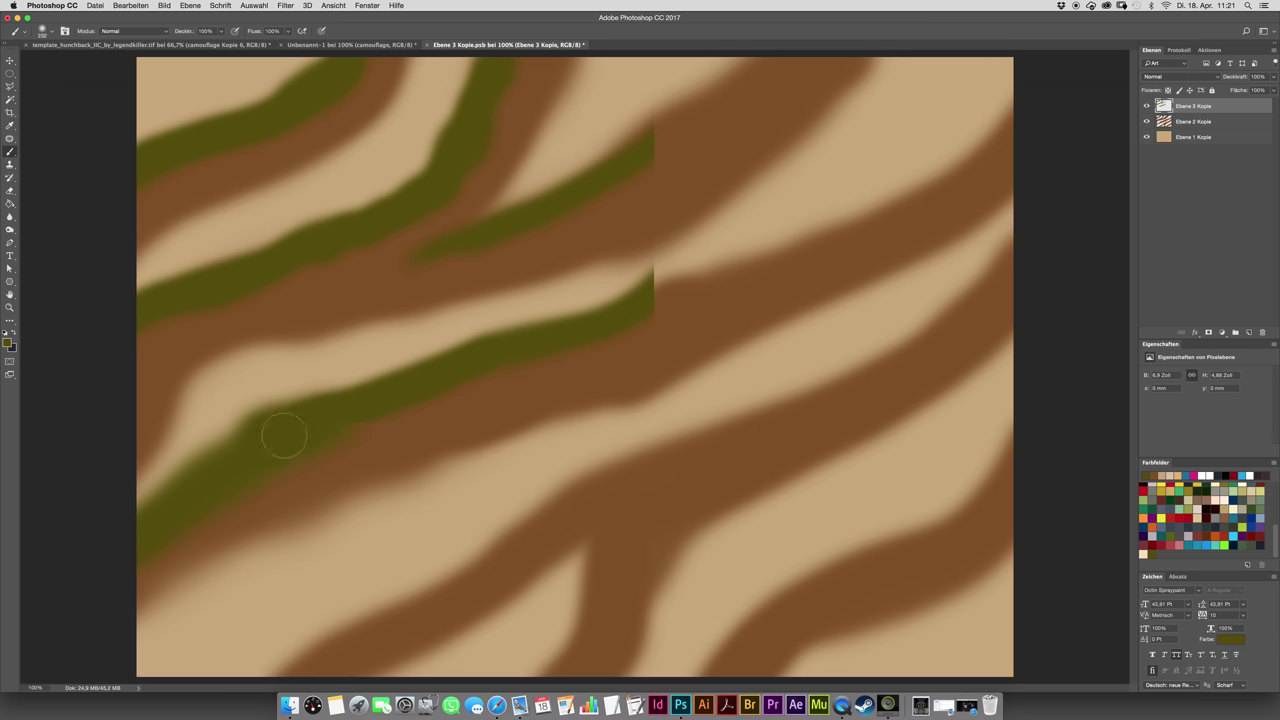
pyautogui.moveTo(656, 135); pyautogui.dragTo(575, 185)
pyautogui.moveTo(662, 296)
pyautogui.mouseDown()
pyautogui.moveTo(726, 268)
pyautogui.moveTo(651, 291)
pyautogui.moveTo(977, 149)
pyautogui.moveTo(857, 220)
pyautogui.mouseUp()
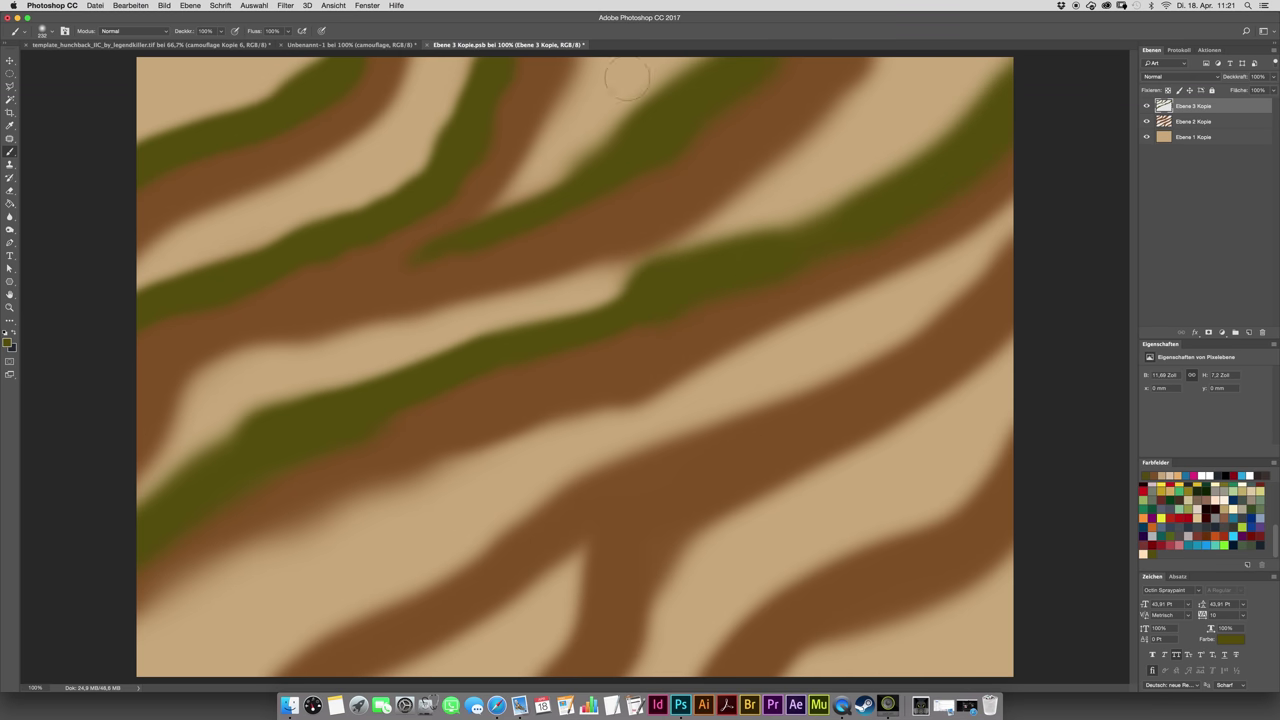
# - Paint olive green edges along the lower brown stripes and their branch, save the pattern, and check it on the mech template
pyautogui.moveTo(281, 626); pyautogui.dragTo(290, 630)
pyautogui.moveTo(258, 672)
pyautogui.mouseDown()
pyautogui.moveTo(770, 400)
pyautogui.moveTo(1010, 234)
pyautogui.mouseUp()
pyautogui.moveTo(953, 308); pyautogui.dragTo(964, 308)
pyautogui.moveTo(1015, 236)
pyautogui.mouseDown()
pyautogui.moveTo(915, 345)
pyautogui.moveTo(446, 553)
pyautogui.mouseUp()
pyautogui.moveTo(600, 548); pyautogui.dragTo(592, 548)
pyautogui.moveTo(594, 556)
pyautogui.mouseDown()
pyautogui.moveTo(582, 612)
pyautogui.moveTo(574, 590)
pyautogui.moveTo(690, 482)
pyautogui.mouseUp()
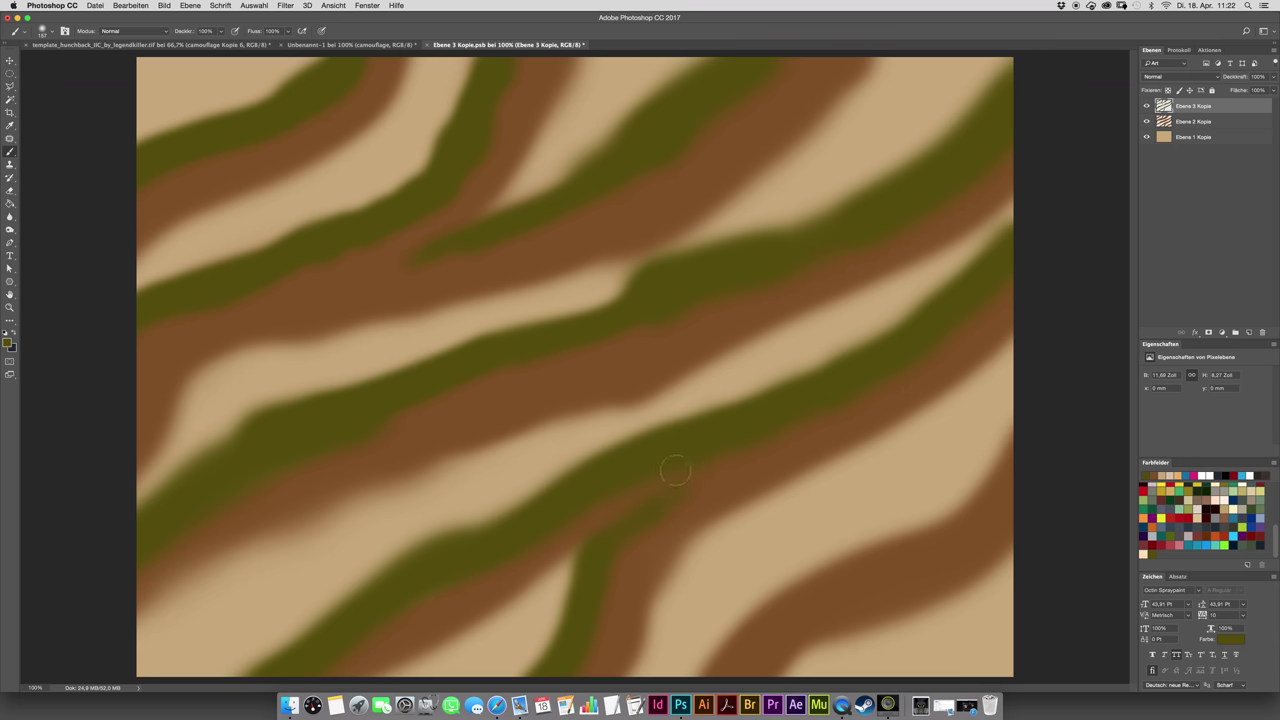
pyautogui.moveTo(710, 655)
pyautogui.mouseDown()
pyautogui.moveTo(700, 645)
pyautogui.moveTo(985, 445)
pyautogui.moveTo(1008, 390)
pyautogui.mouseUp()
pyautogui.moveTo(765, 604); pyautogui.dragTo(752, 604)
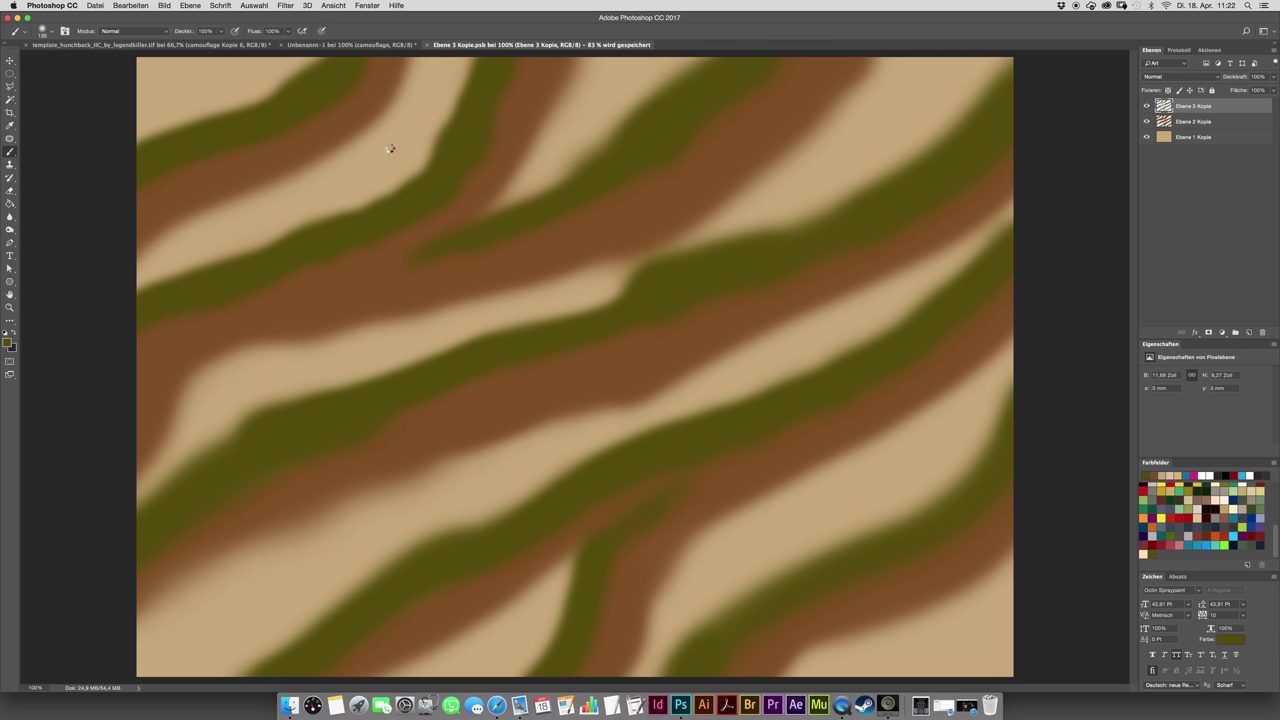
pyautogui.click(225, 46)
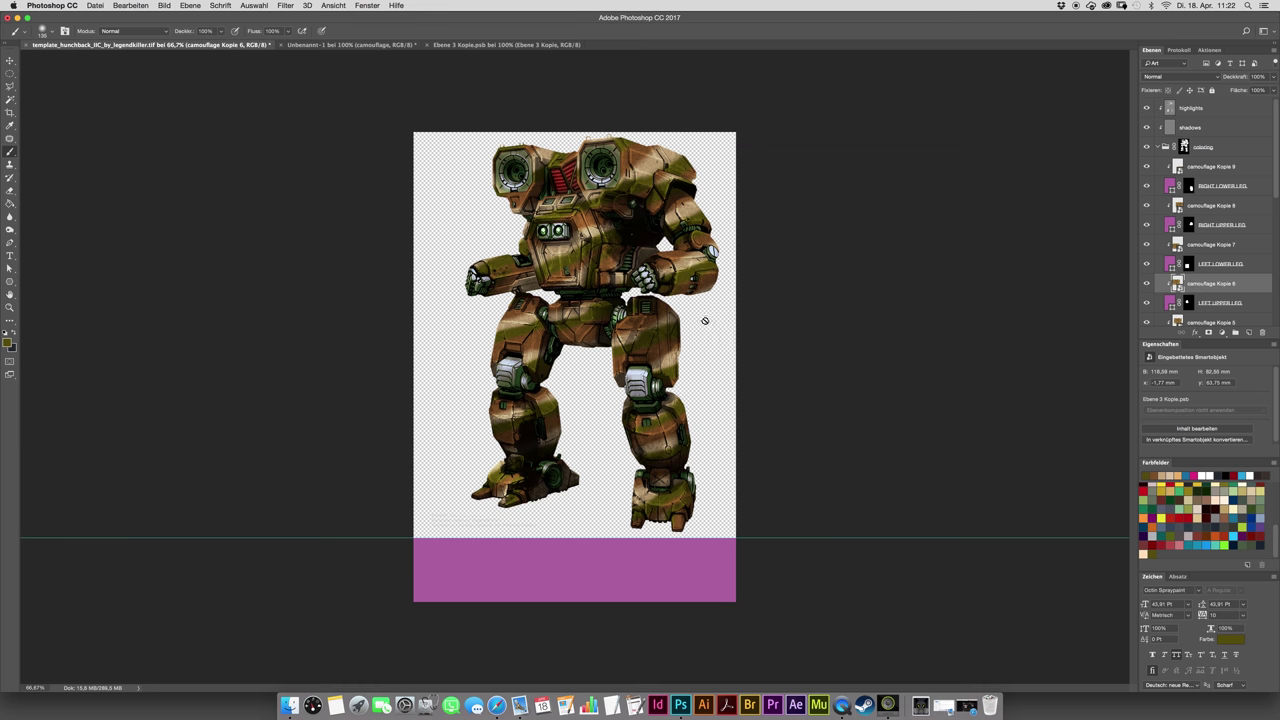
# - Rotate the green and brown stripe layers together by 180°, save the pattern, and check the updated mech template
pyautogui.click(485, 46)
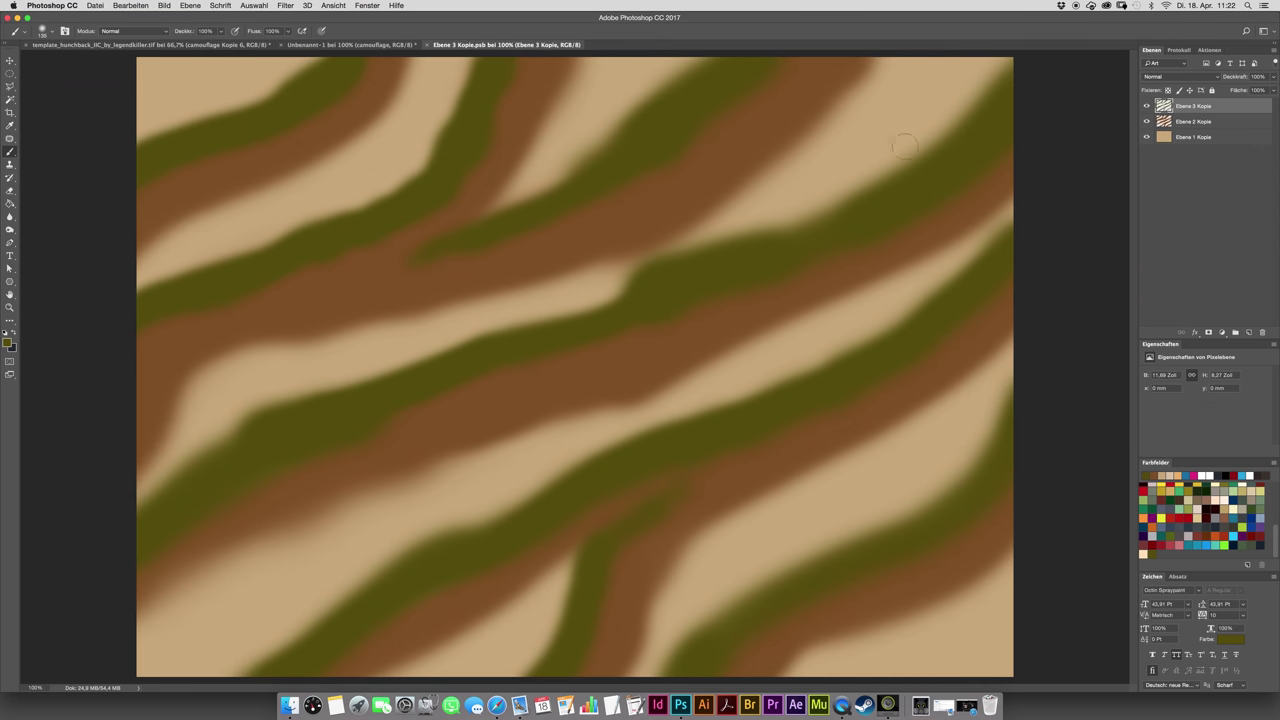
pyautogui.click(1226, 120)
pyautogui.press('super+t')
pyautogui.moveTo(118, 62)
pyautogui.mouseDown()
pyautogui.moveTo(134, 44)
pyautogui.moveTo(976, 613)
pyautogui.moveTo(959, 662)
pyautogui.mouseUp()
pyautogui.press('Return')
pyautogui.press('super+s')
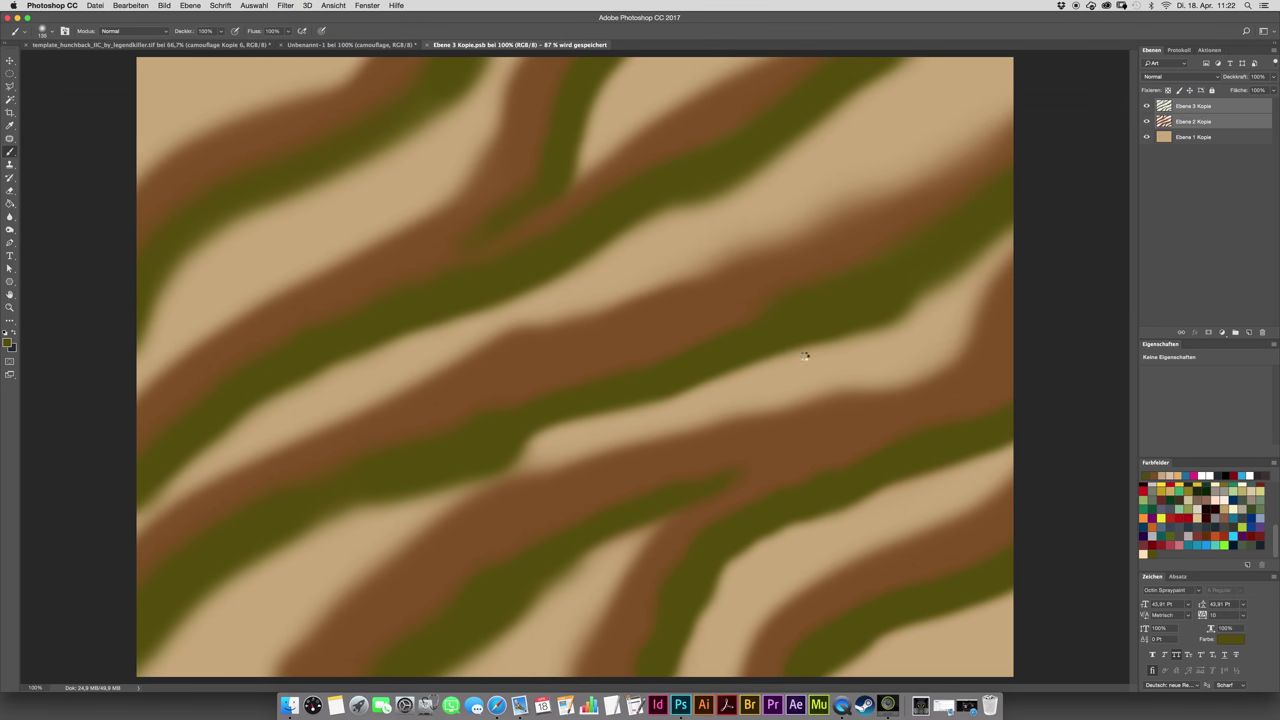
pyautogui.click(207, 46)
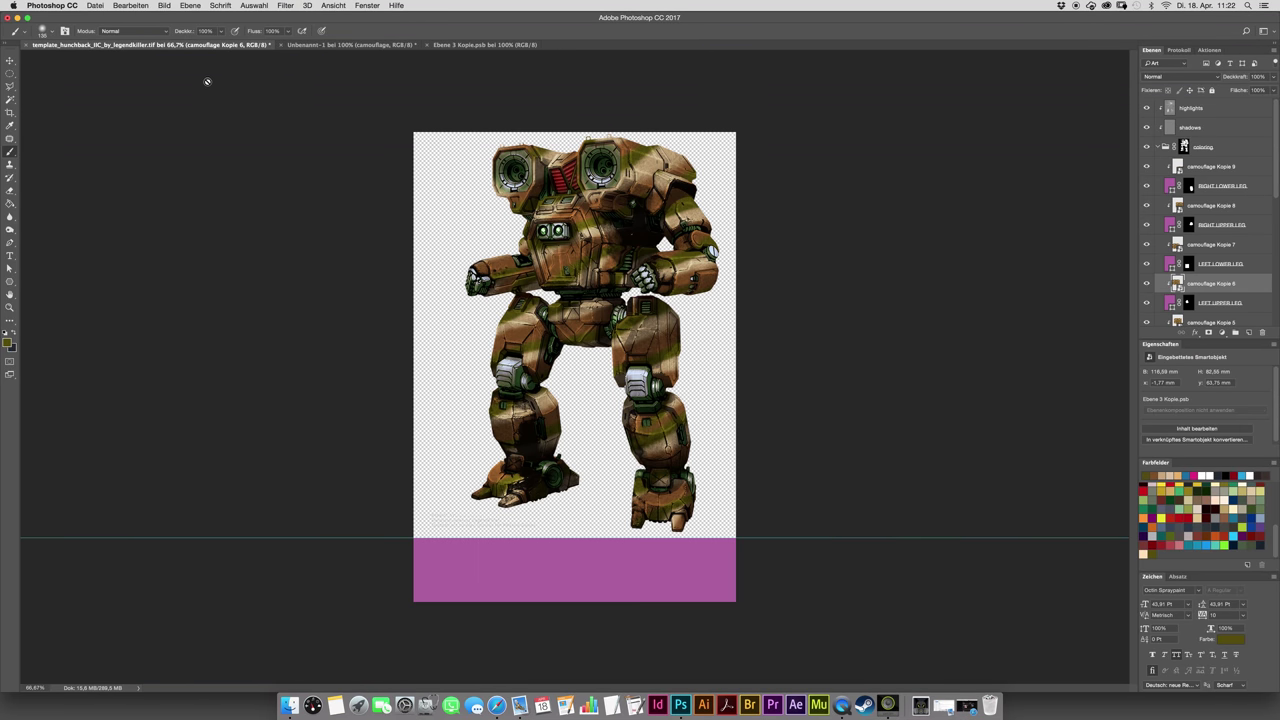
# - Return to the camouflage contents, add a new layer above the stripes, and choose white as the paint colour
pyautogui.click(466, 46)
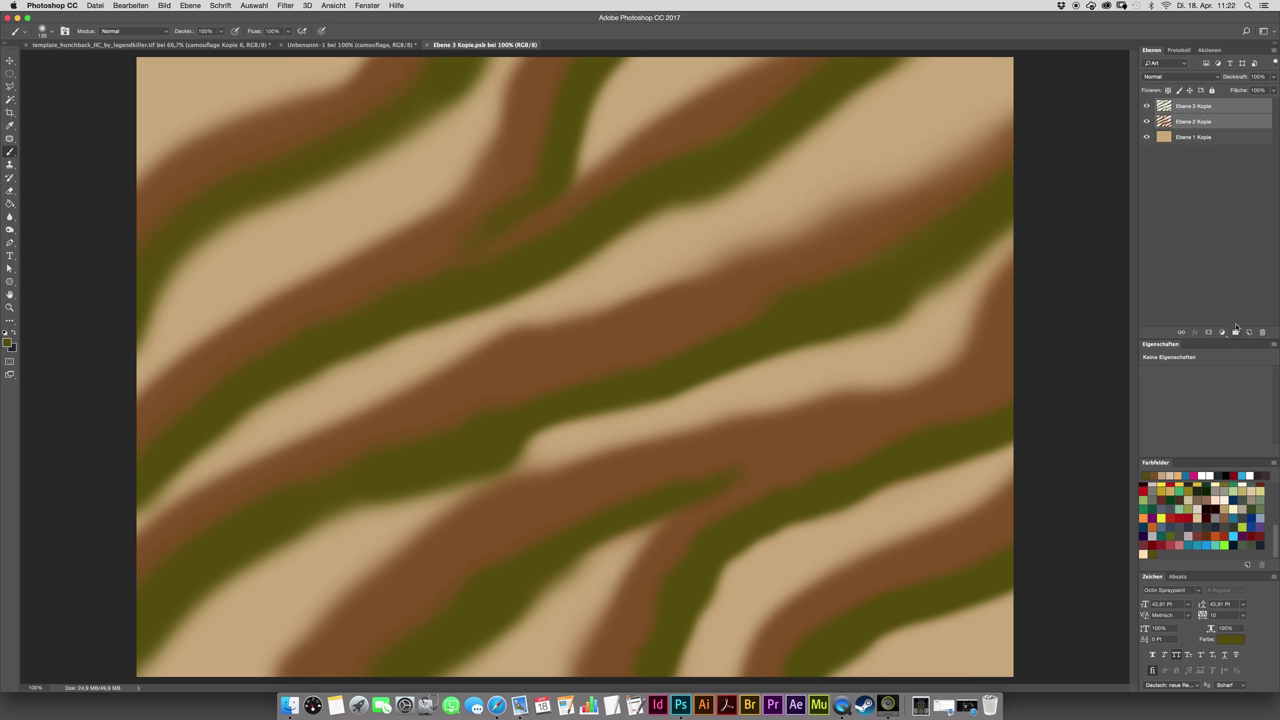
pyautogui.click(1248, 332)
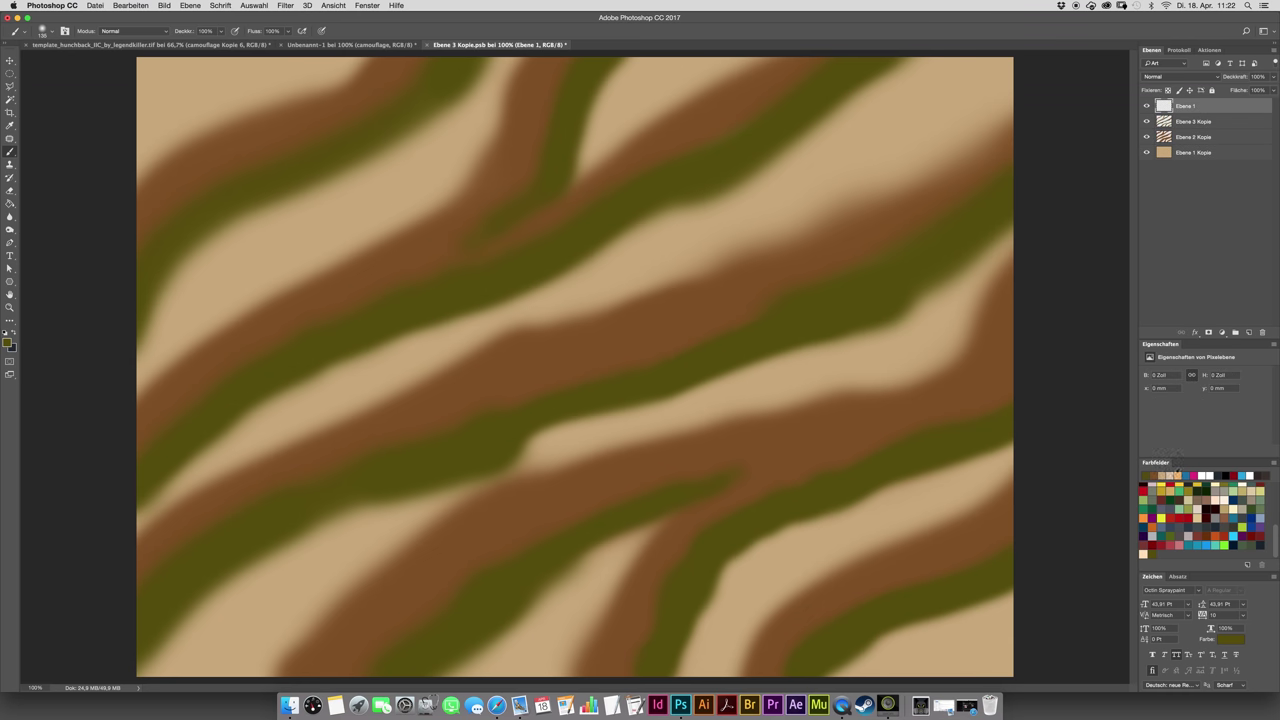
pyautogui.moveTo(1276, 535); pyautogui.dragTo(1275, 511)
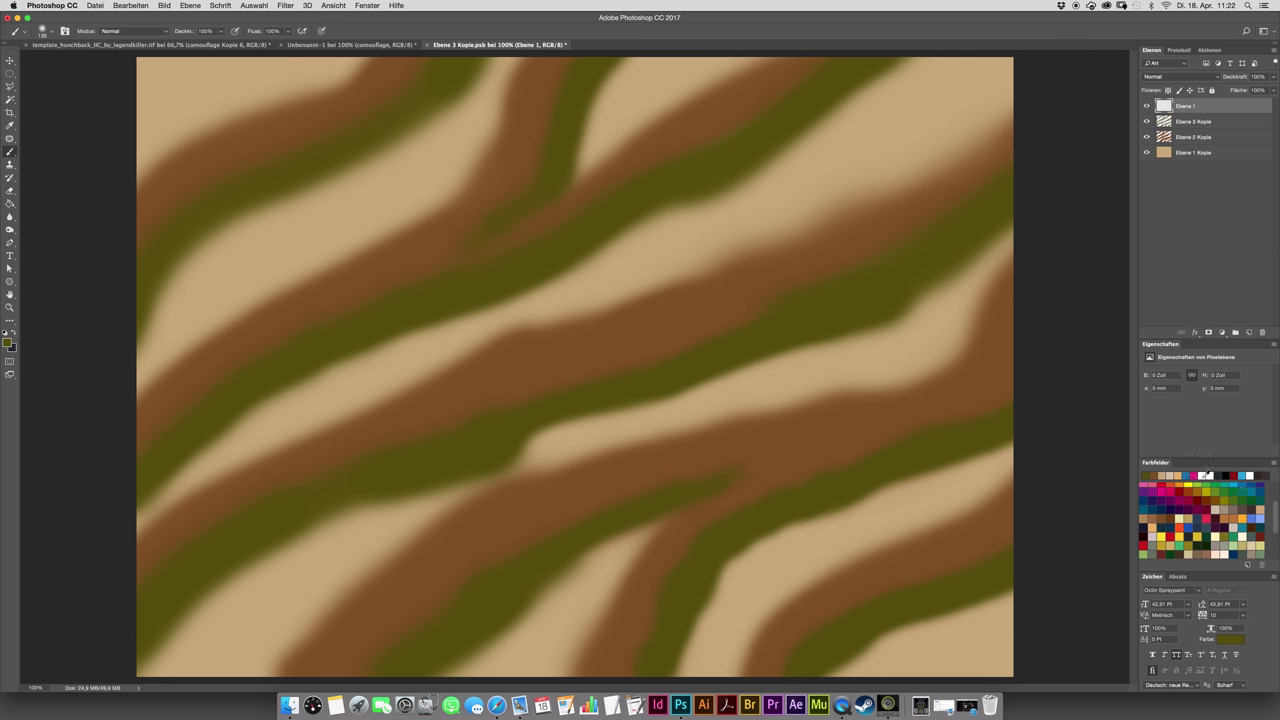
pyautogui.click(1208, 475)
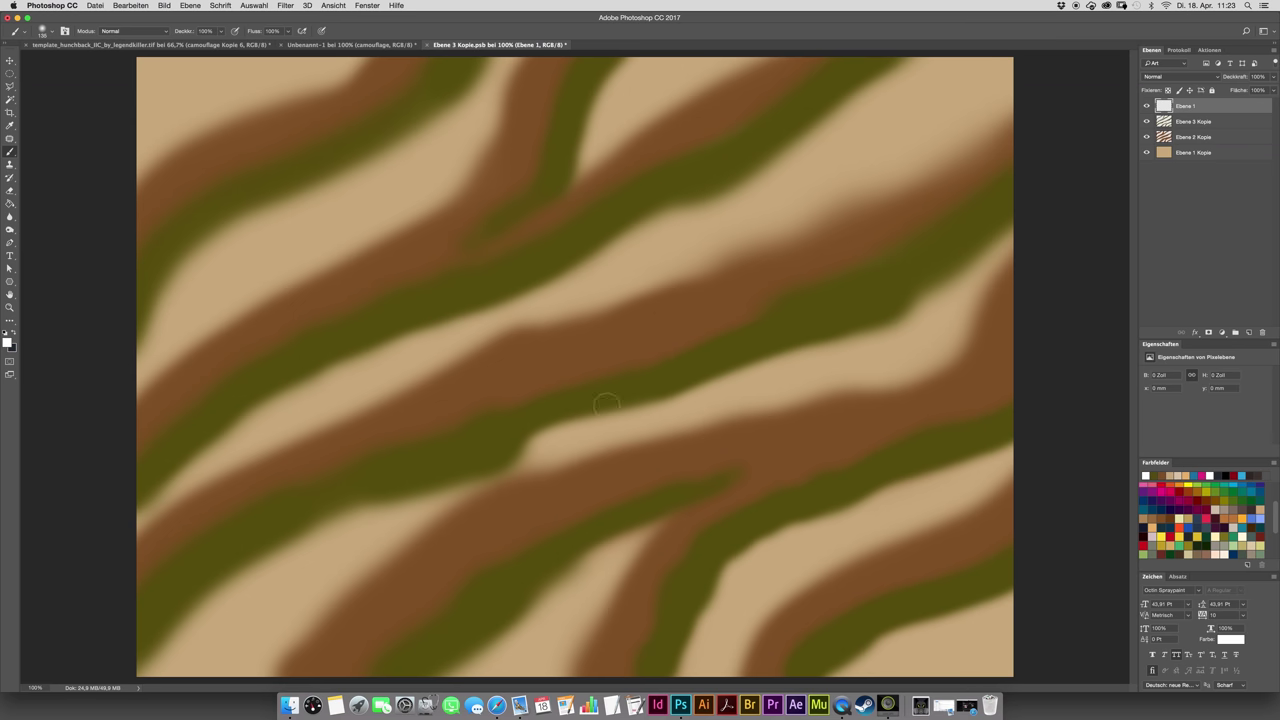
# - Try stamping white speckles over the camouflage with a scattered-dot brush tip at about 215 px, and delete their layer
pyautogui.click(52, 32)
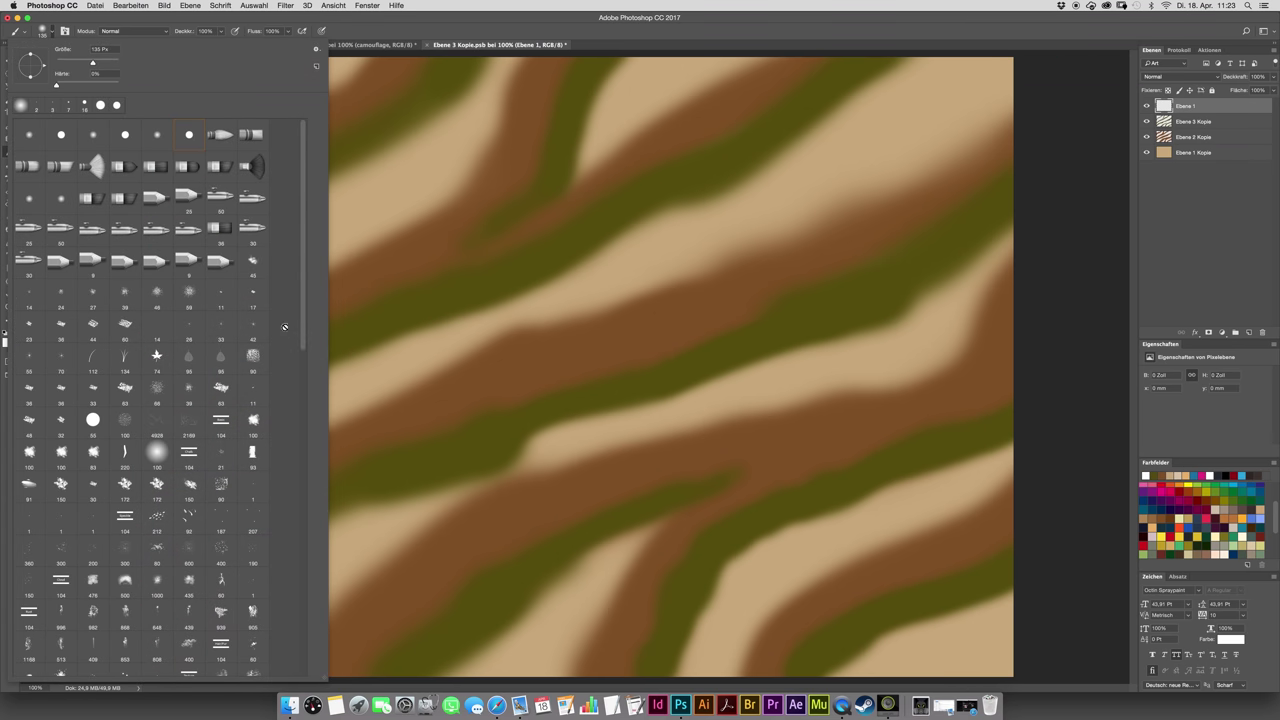
pyautogui.scroll(-5, 285, 327)
pyautogui.click(126, 422)
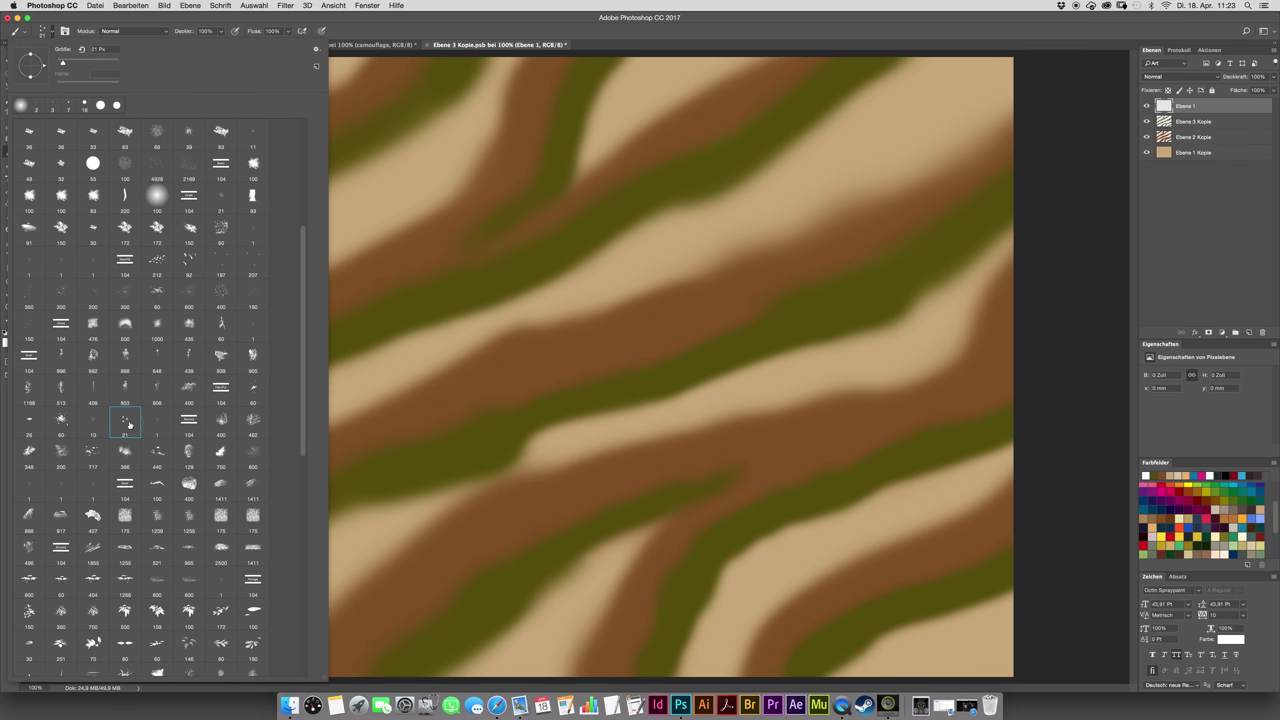
pyautogui.moveTo(480, 211); pyautogui.dragTo(524, 187)
pyautogui.click(412, 210)
pyautogui.click(290, 290)
pyautogui.click(578, 191)
pyautogui.click(575, 250)
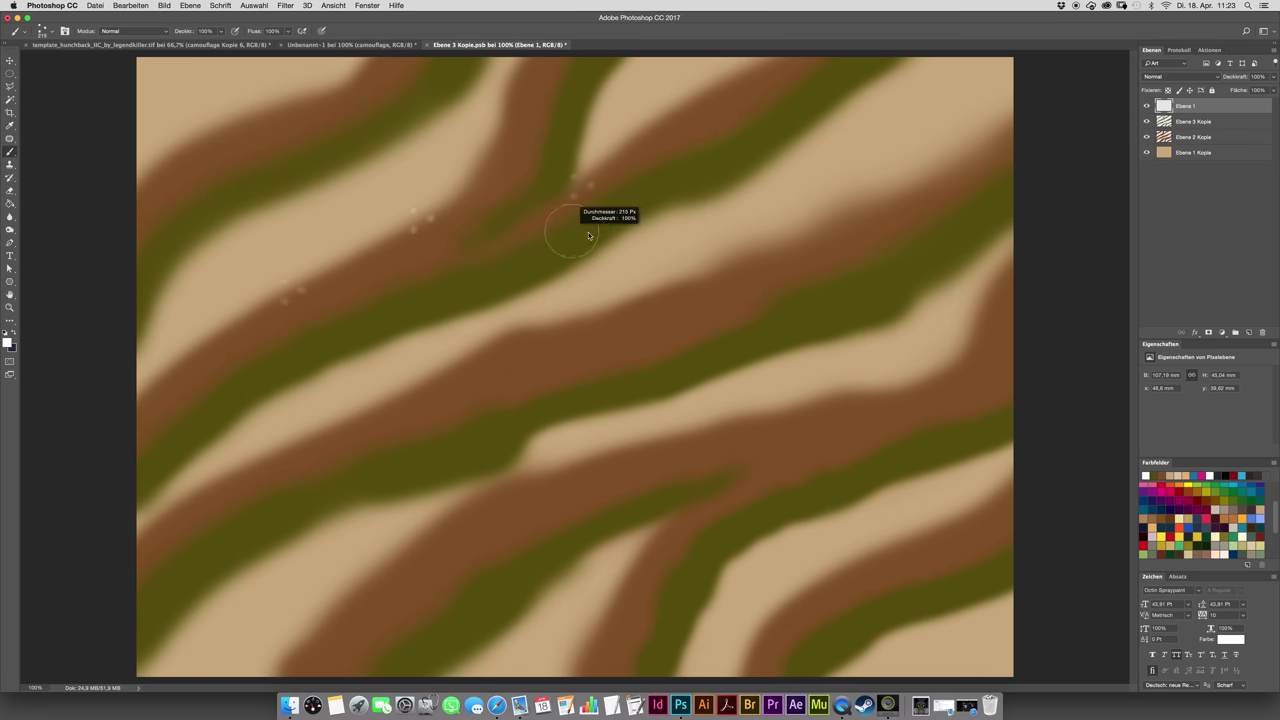
pyautogui.click(433, 305)
pyautogui.click(573, 254)
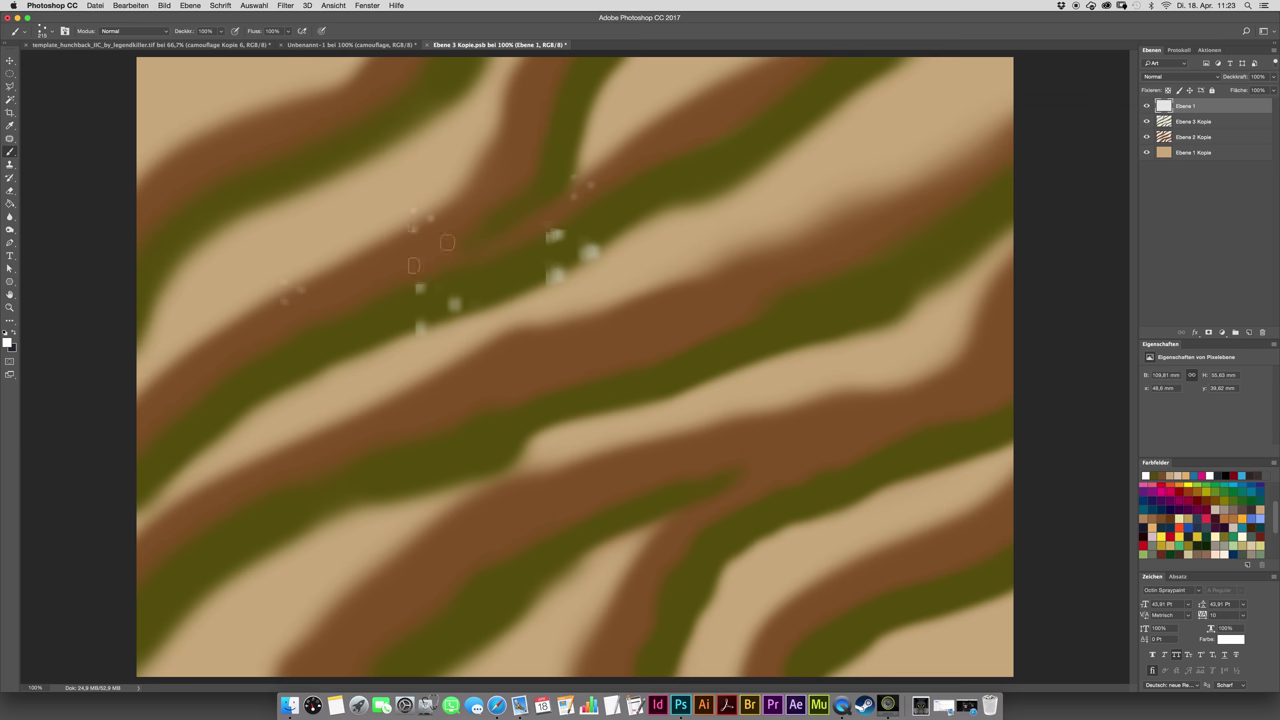
pyautogui.click(185, 150)
pyautogui.click(158, 113)
pyautogui.click(615, 97)
pyautogui.moveTo(789, 156); pyautogui.dragTo(670, 236)
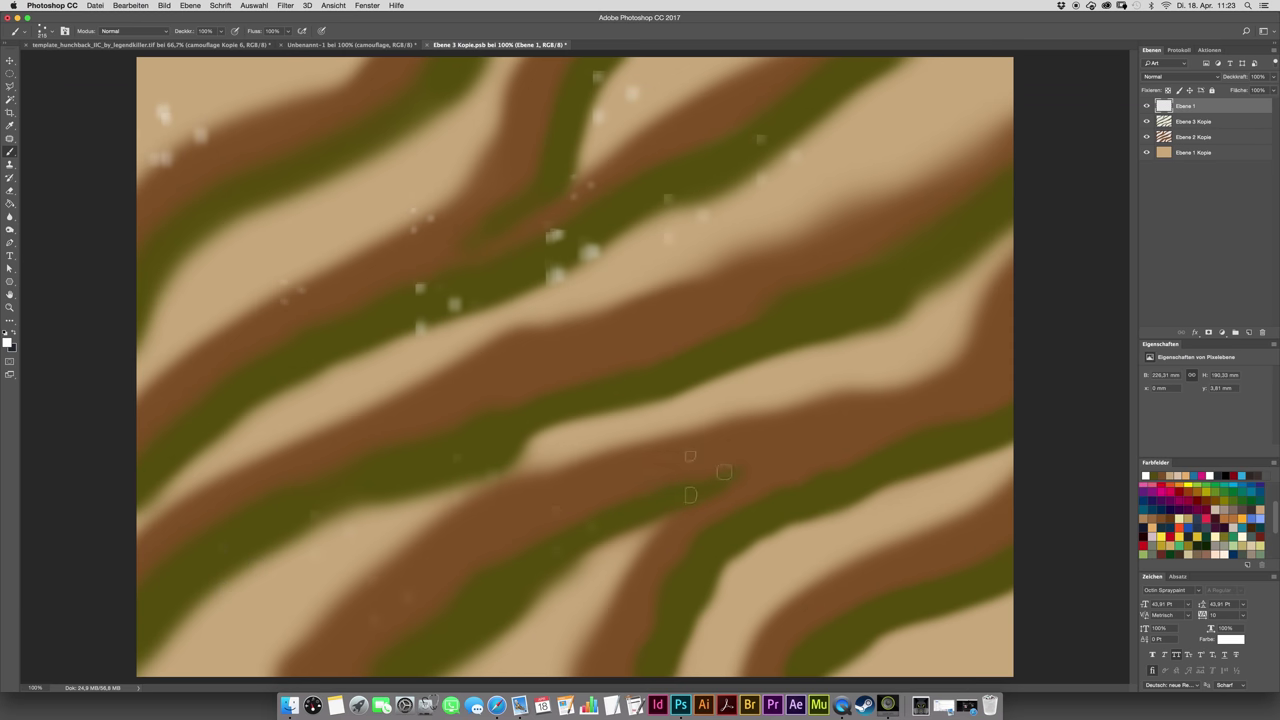
pyautogui.click(1262, 332)
pyautogui.click(718, 228)
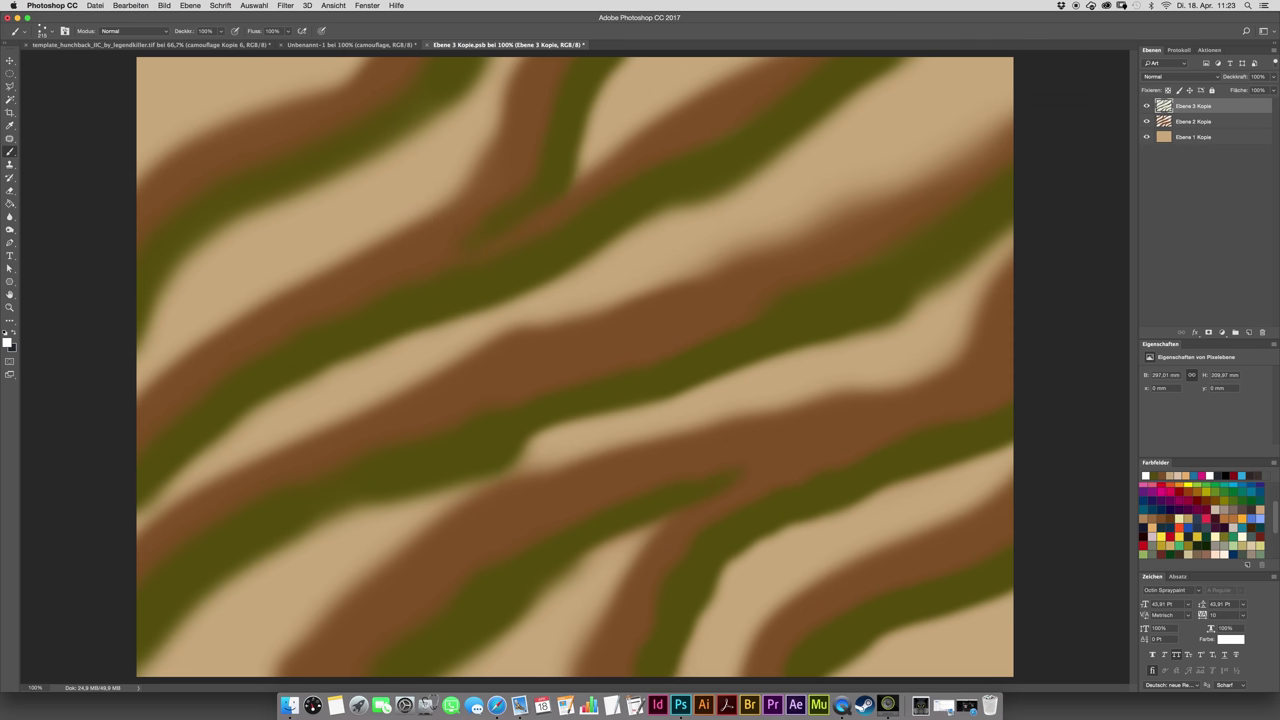
# - On a new top layer, dab white dots of varied sizes over the canvas's upper half with a hard round brush
pyautogui.click(50, 32)
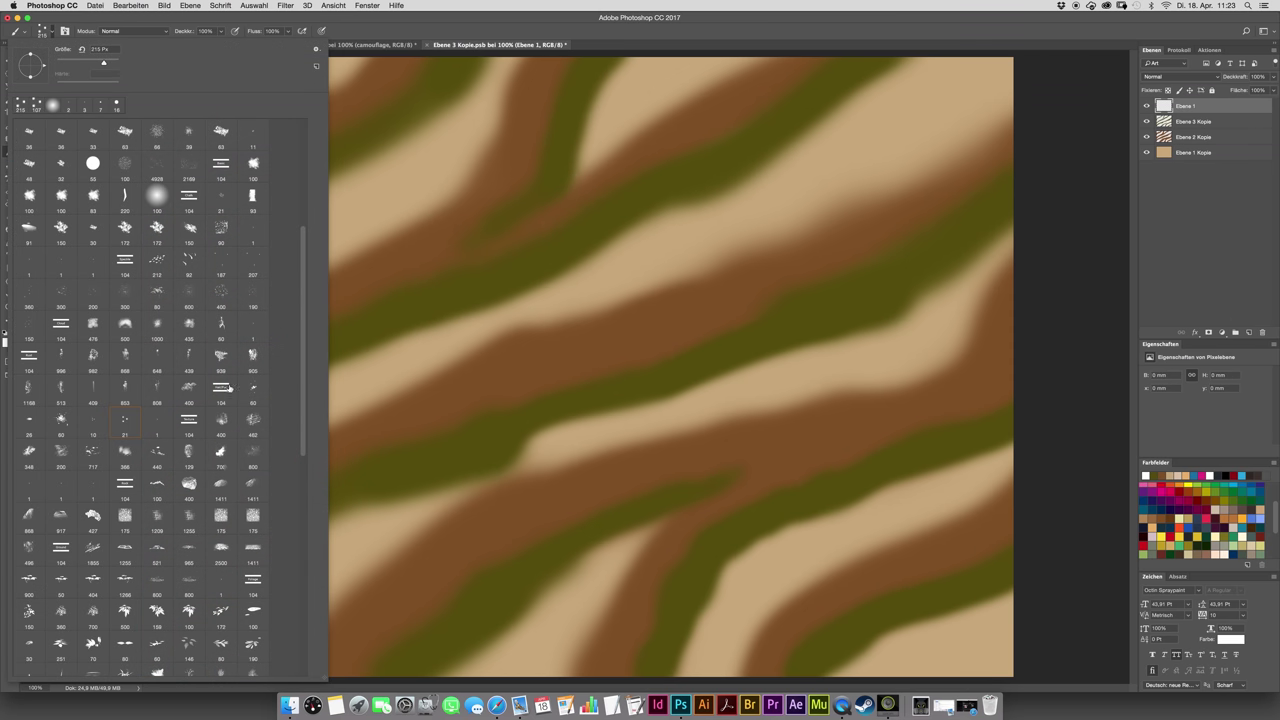
pyautogui.click(92, 423)
pyautogui.scroll(10, 219, 198)
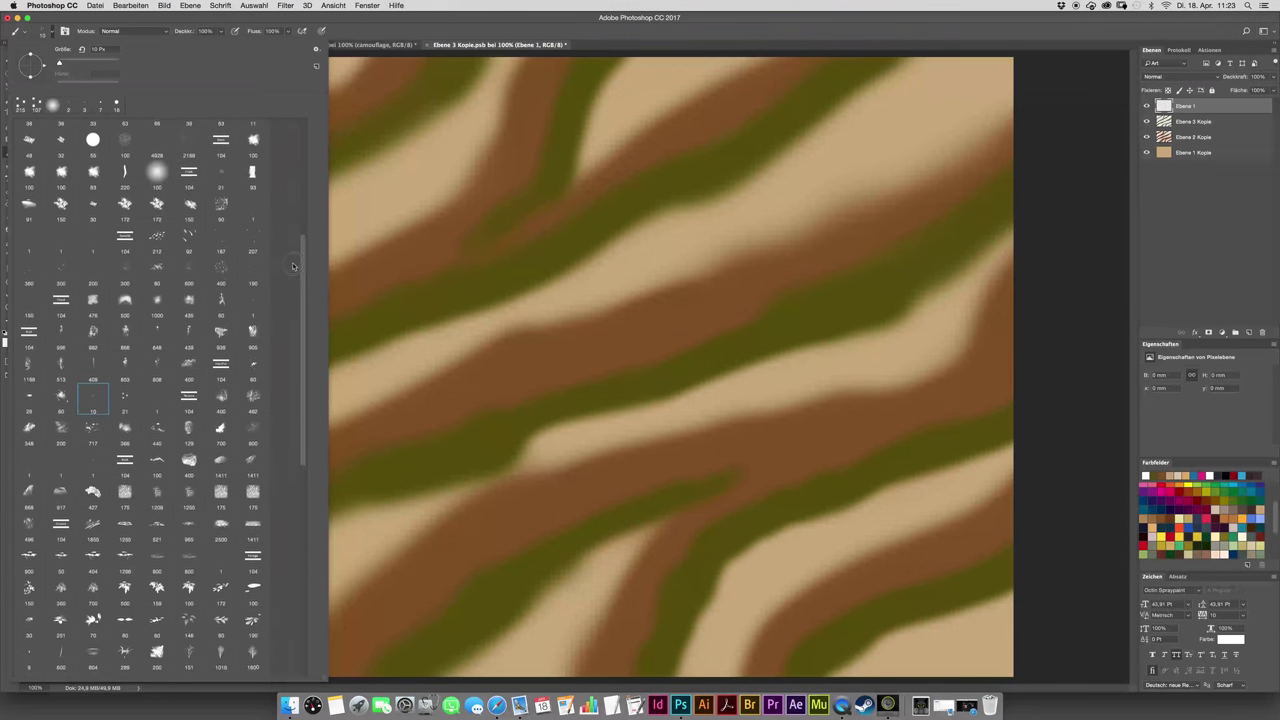
pyautogui.click(187, 136)
pyautogui.moveTo(457, 191); pyautogui.dragTo(468, 191)
pyautogui.click(450, 202)
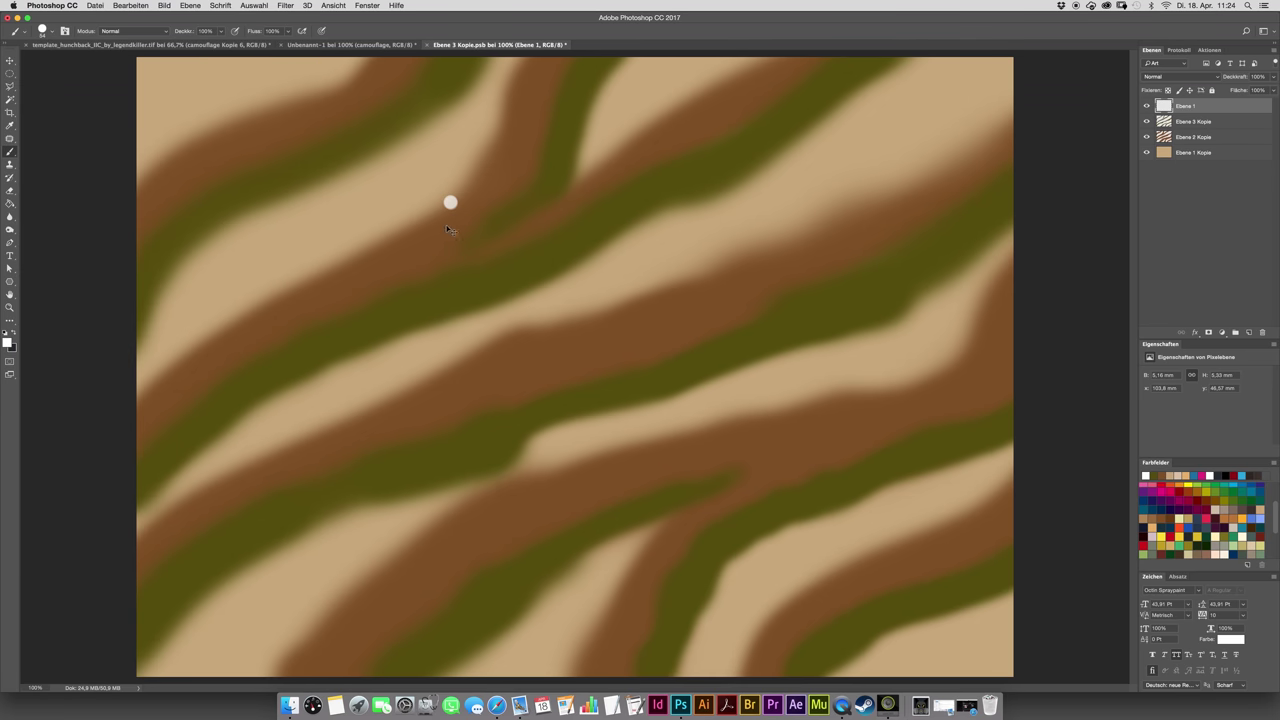
pyautogui.click(592, 167)
pyautogui.click(231, 119)
pyautogui.moveTo(197, 138); pyautogui.dragTo(192, 138)
pyautogui.click(190, 142)
pyautogui.click(228, 227)
pyautogui.moveTo(353, 256); pyautogui.dragTo(348, 256)
pyautogui.click(358, 257)
pyautogui.click(456, 187)
pyautogui.moveTo(470, 213); pyautogui.dragTo(476, 213)
pyautogui.click(468, 201)
pyautogui.click(497, 345)
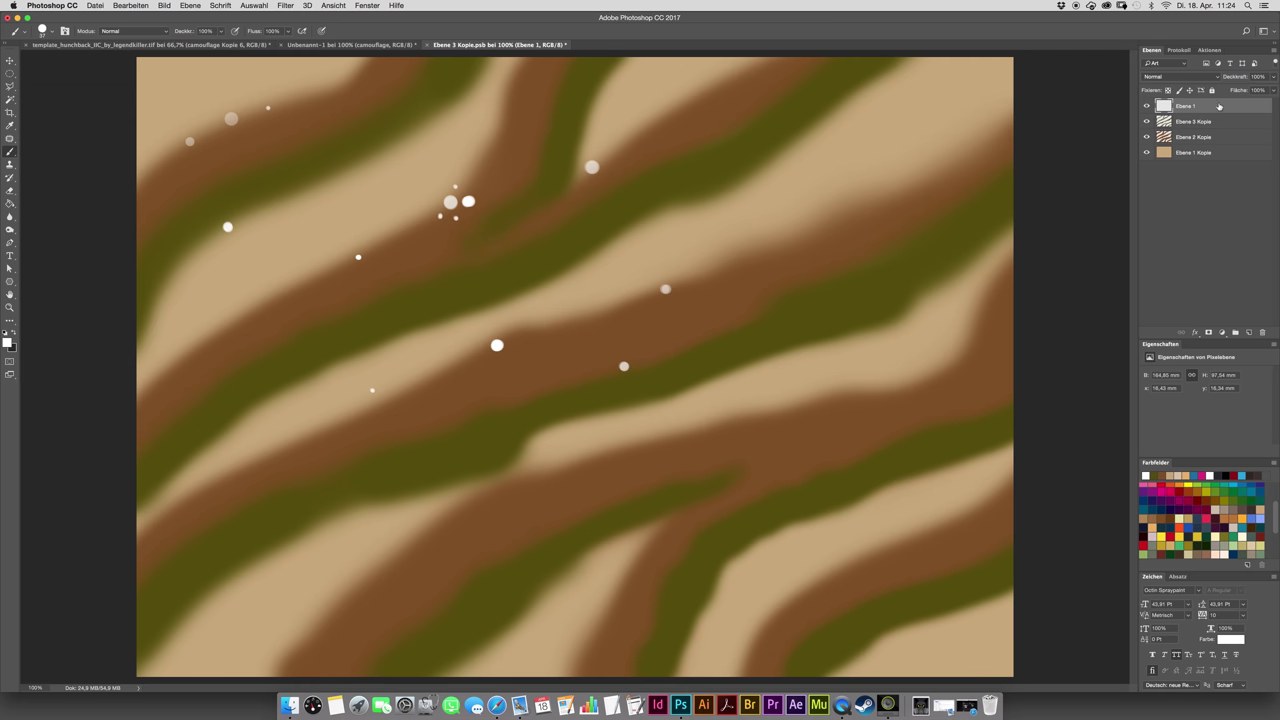
# - Duplicate the white dot layer, move the copy toward the canvas's lower right, and rotate it with Free Transform
pyautogui.press('super+j')
pyautogui.press('v')
pyautogui.moveTo(317, 192); pyautogui.dragTo(684, 507)
pyautogui.press('super+t')
pyautogui.moveTo(635, 312); pyautogui.dragTo(917, 629)
pyautogui.moveTo(1012, 357); pyautogui.dragTo(1050, 400)
pyautogui.press('Return')
# - Duplicate the dots again, move the copy to the canvas's upper area, and transform it to vary the scatter
pyautogui.press('super+j')
pyautogui.moveTo(847, 482); pyautogui.dragTo(746, 227)
pyautogui.press('super+t')
pyautogui.moveTo(487, 122); pyautogui.dragTo(838, 165)
pyautogui.moveTo(736, 202); pyautogui.dragTo(451, 320)
pyautogui.press('Return')
# - Place more copies of the white dots over the remaining empty areas until they cover the whole camouflage
pyautogui.moveTo(455, 440); pyautogui.dragTo(889, 366)
pyautogui.moveTo(894, 296); pyautogui.dragTo(212, 90)
pyautogui.moveTo(246, 166); pyautogui.dragTo(633, 214)
pyautogui.moveTo(633, 214); pyautogui.dragTo(378, 641)
pyautogui.moveTo(409, 540); pyautogui.dragTo(331, 462)
# - Select all white dot layers and merge them into one layer
pyautogui.keyDown('shift'); pyautogui.click(1221, 232); pyautogui.keyUp('shift')
pyautogui.rightClick(1221, 232)
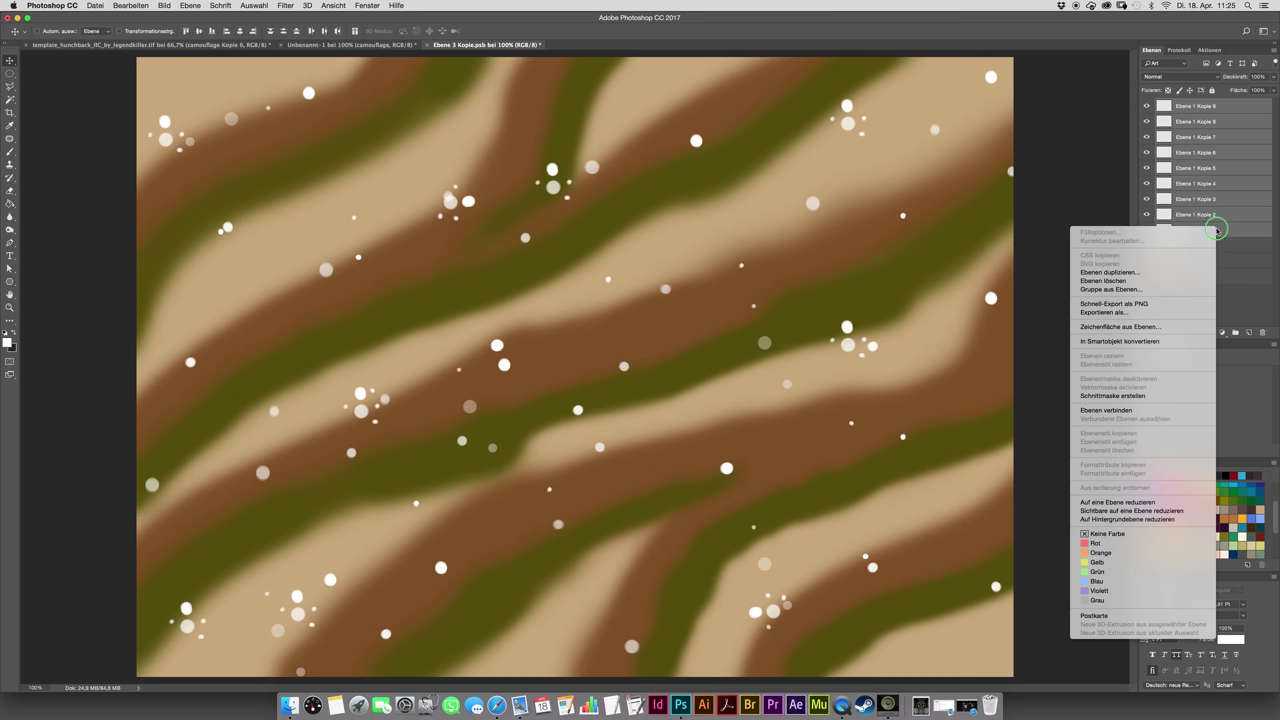
pyautogui.click(1140, 504)
# - Place an offset copy of the merged dot layer up and to the left, and merge both dot layers
pyautogui.moveTo(497, 267); pyautogui.dragTo(434, 131)
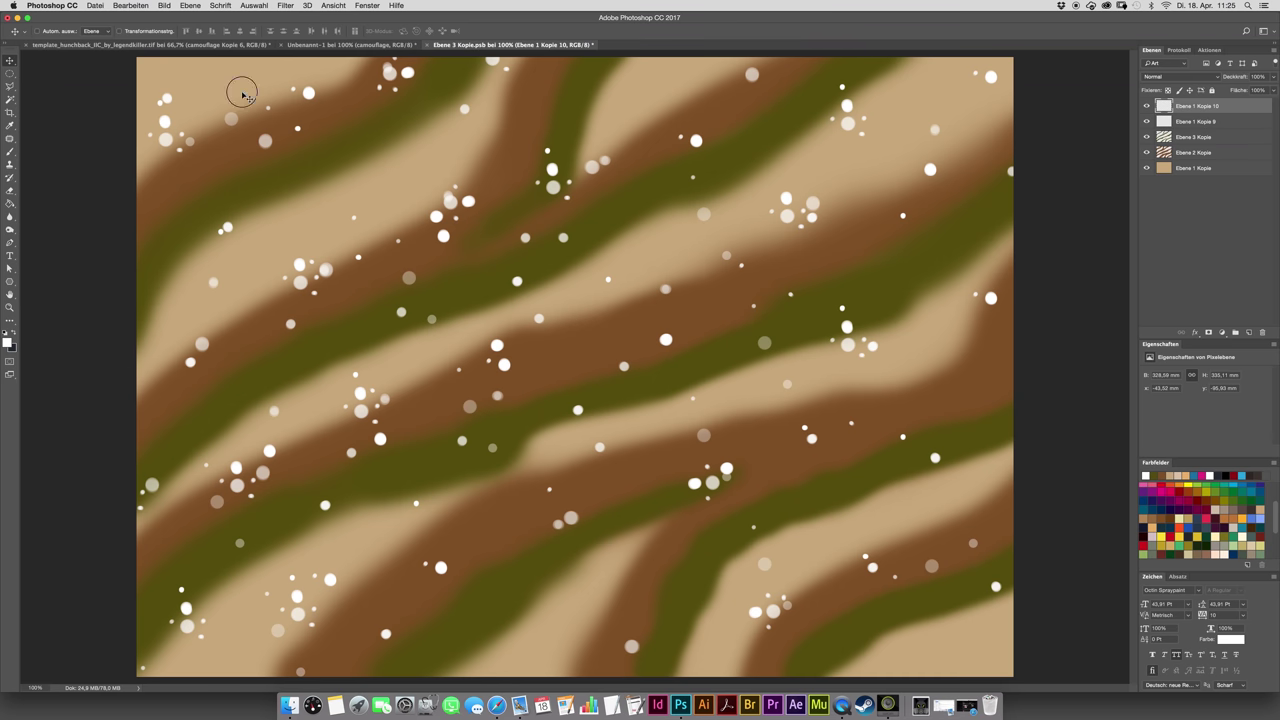
pyautogui.keyDown('shift'); pyautogui.click(1215, 121); pyautogui.keyUp('shift')
pyautogui.rightClick(1224, 120)
pyautogui.click(1156, 397)
# - Convert the merged white dot layer to a smart object and soften it with a Gaussian Blur
pyautogui.rightClick(1229, 106)
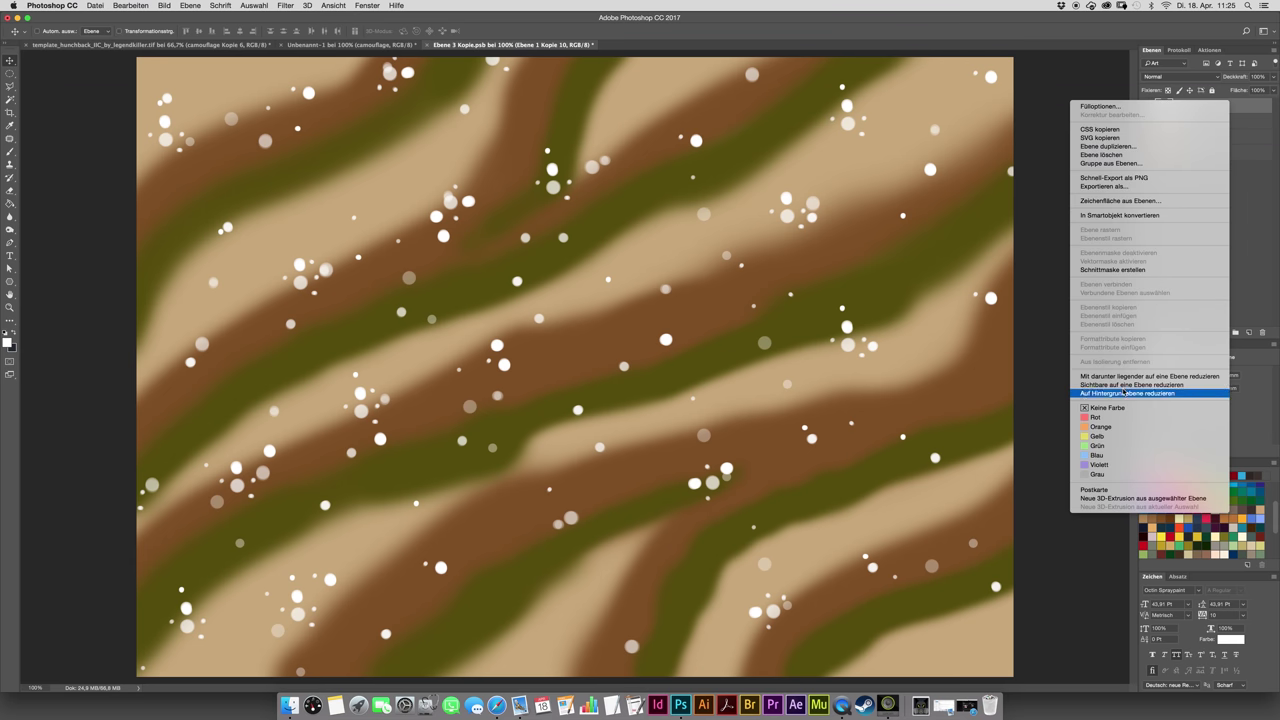
pyautogui.click(1160, 216)
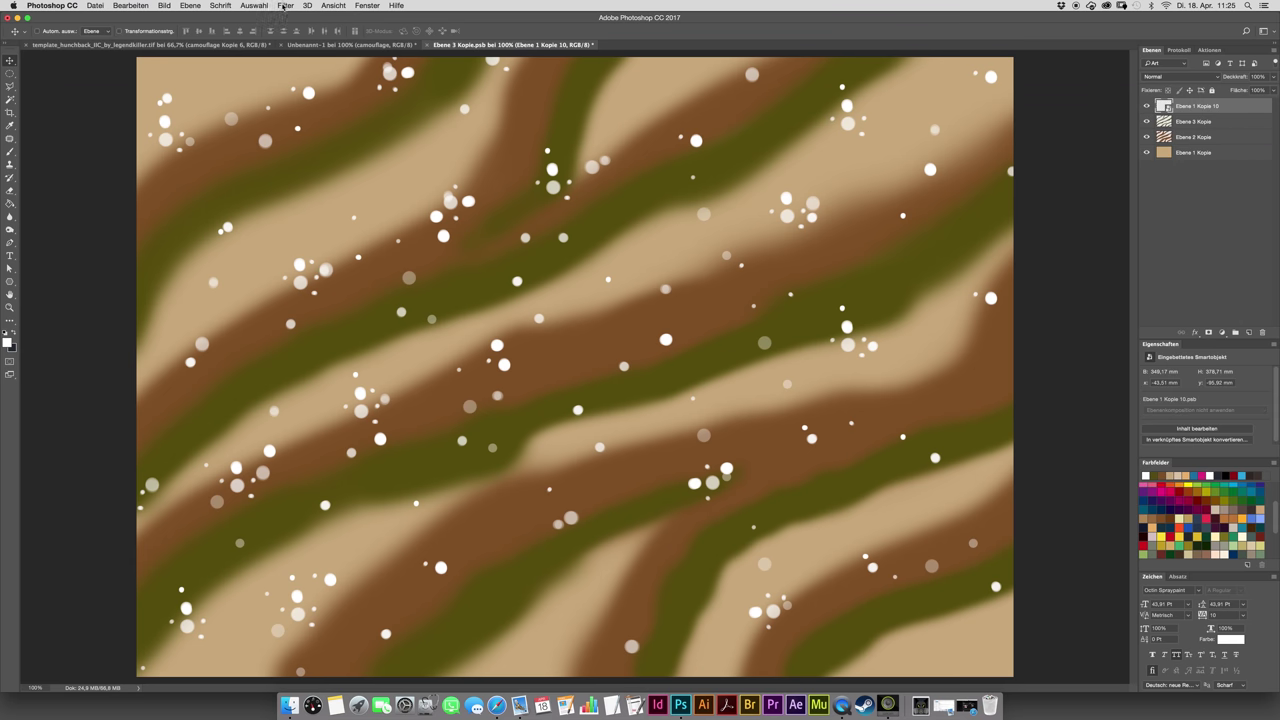
pyautogui.click(284, 6)
pyautogui.moveTo(360, 185)
pyautogui.click(485, 240)
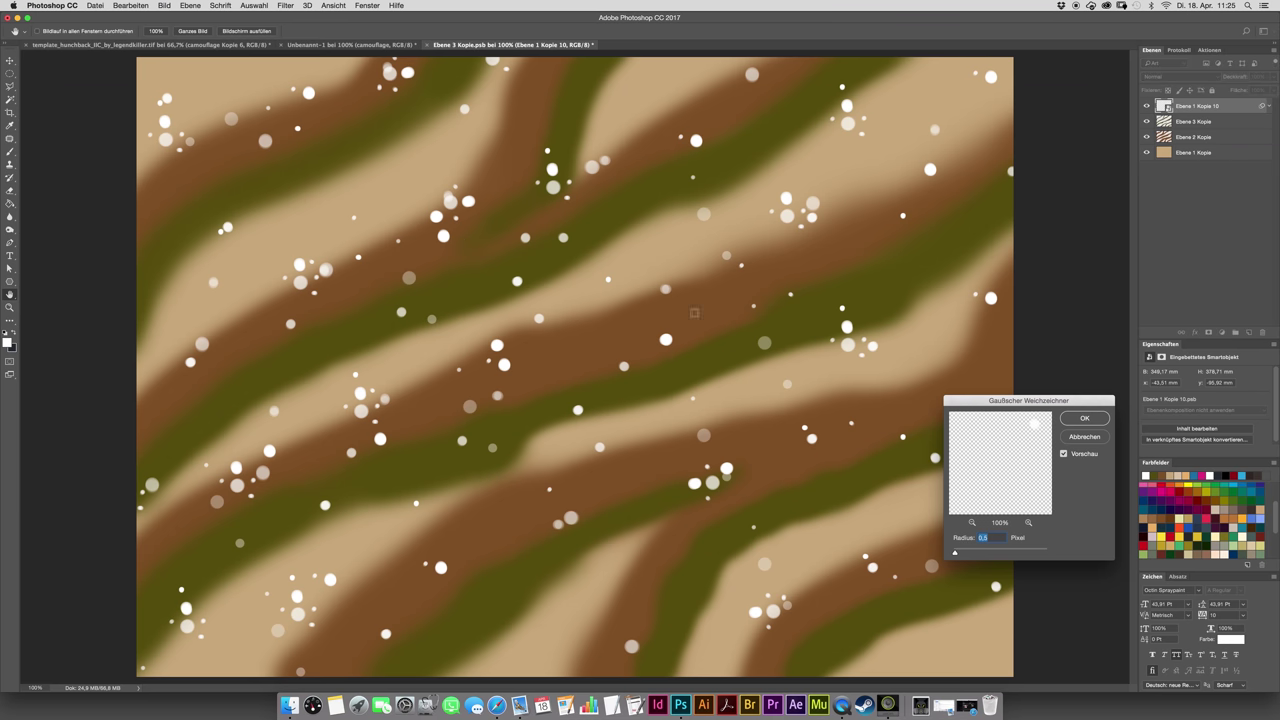
pyautogui.moveTo(963, 553); pyautogui.dragTo(982, 550)
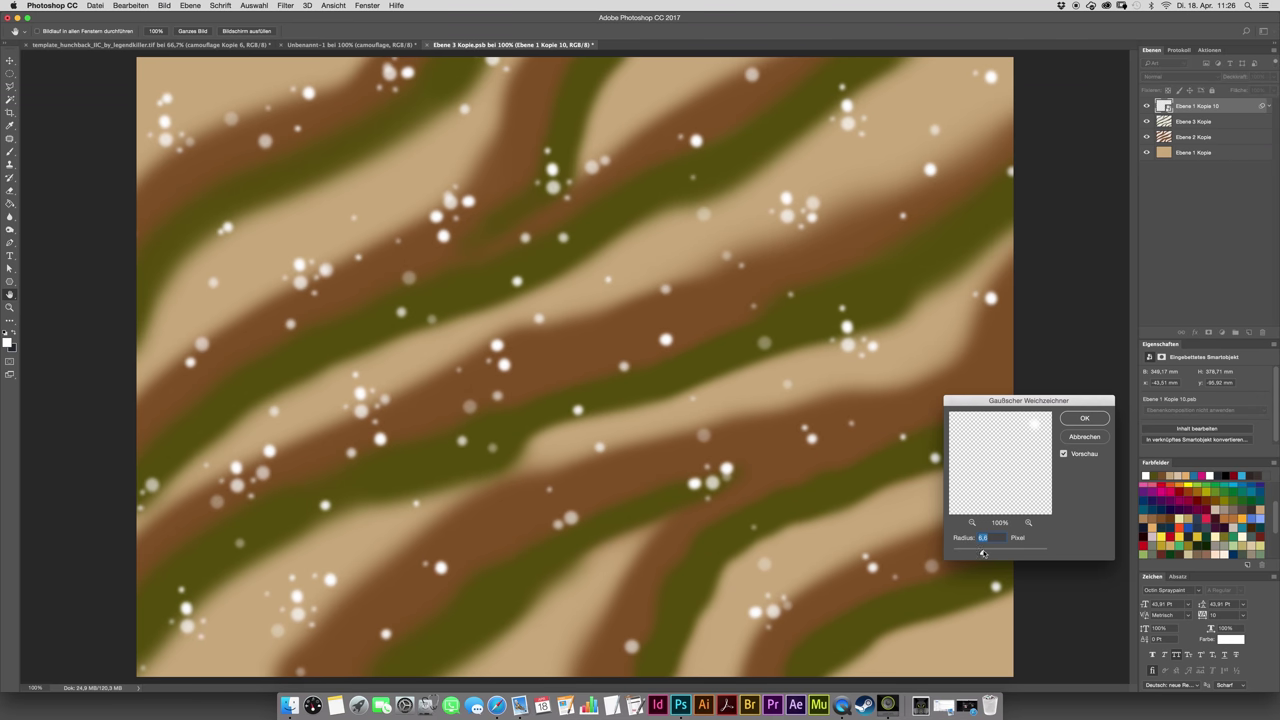
pyautogui.click(1086, 418)
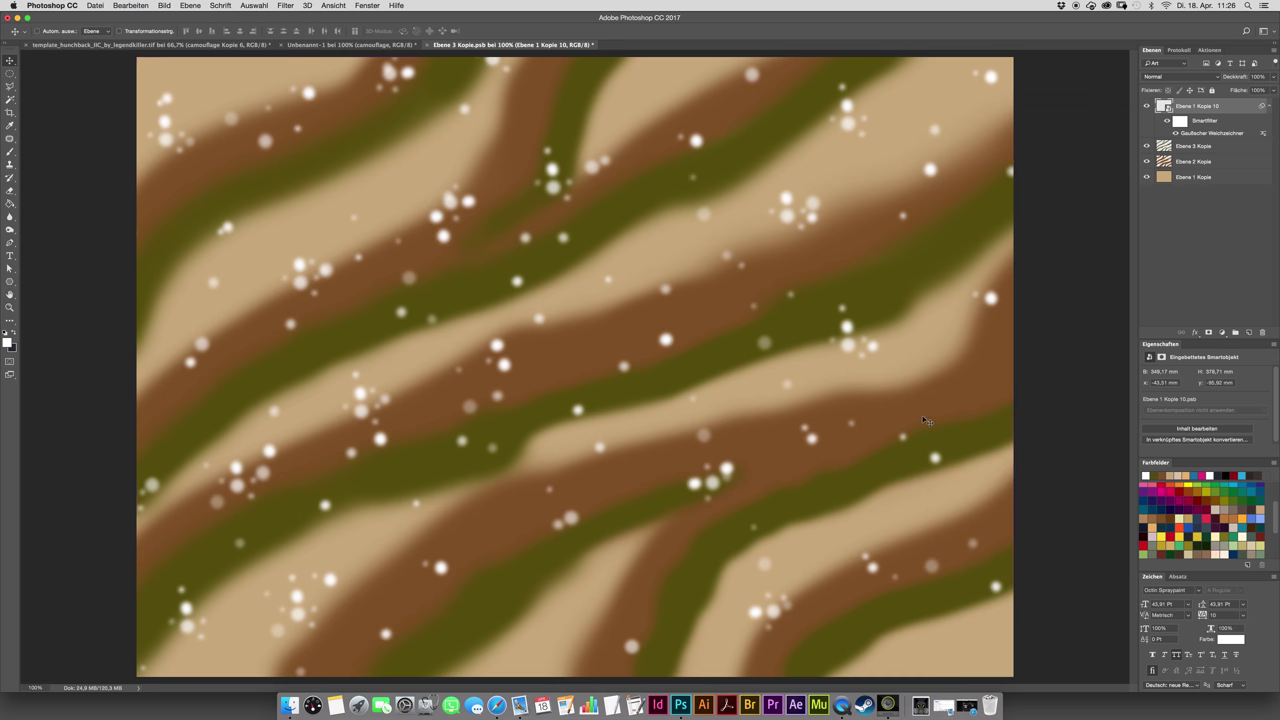
# - Scale down the blurred dot smart object and reposition it over part of the camouflage so its dots appear smaller
pyautogui.click(250, 45)
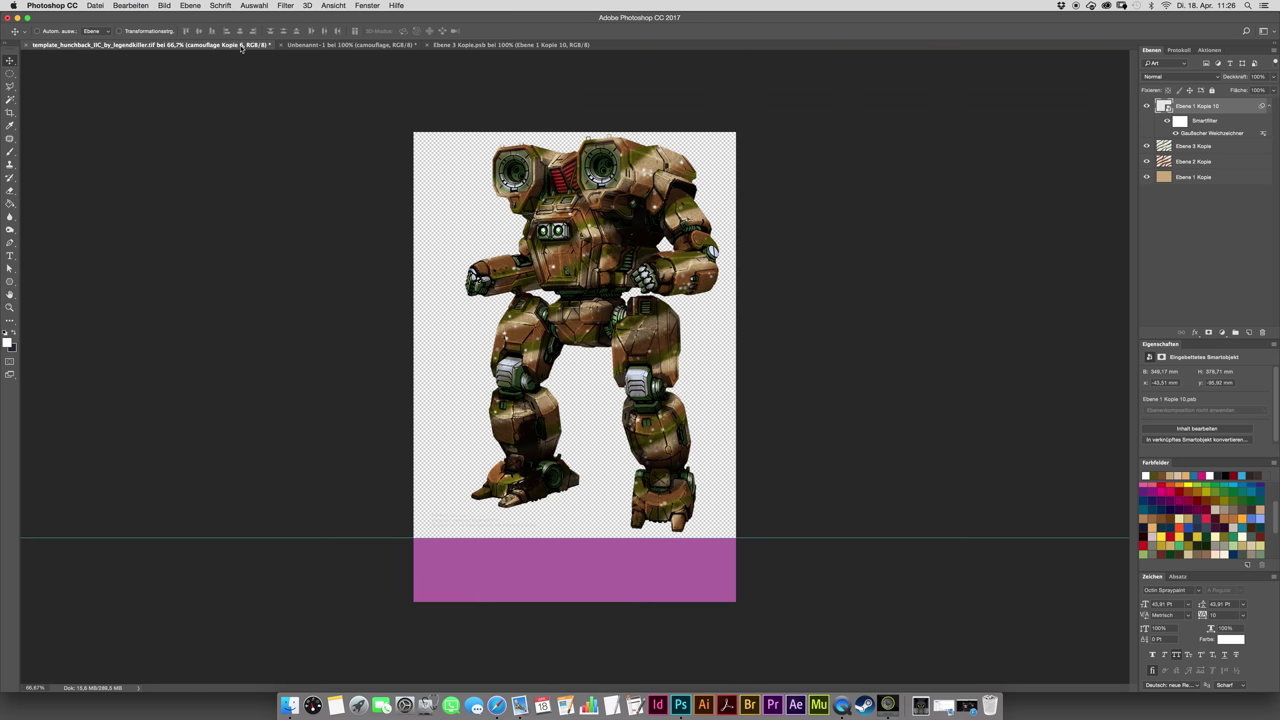
pyautogui.click(506, 45)
pyautogui.click(1269, 106)
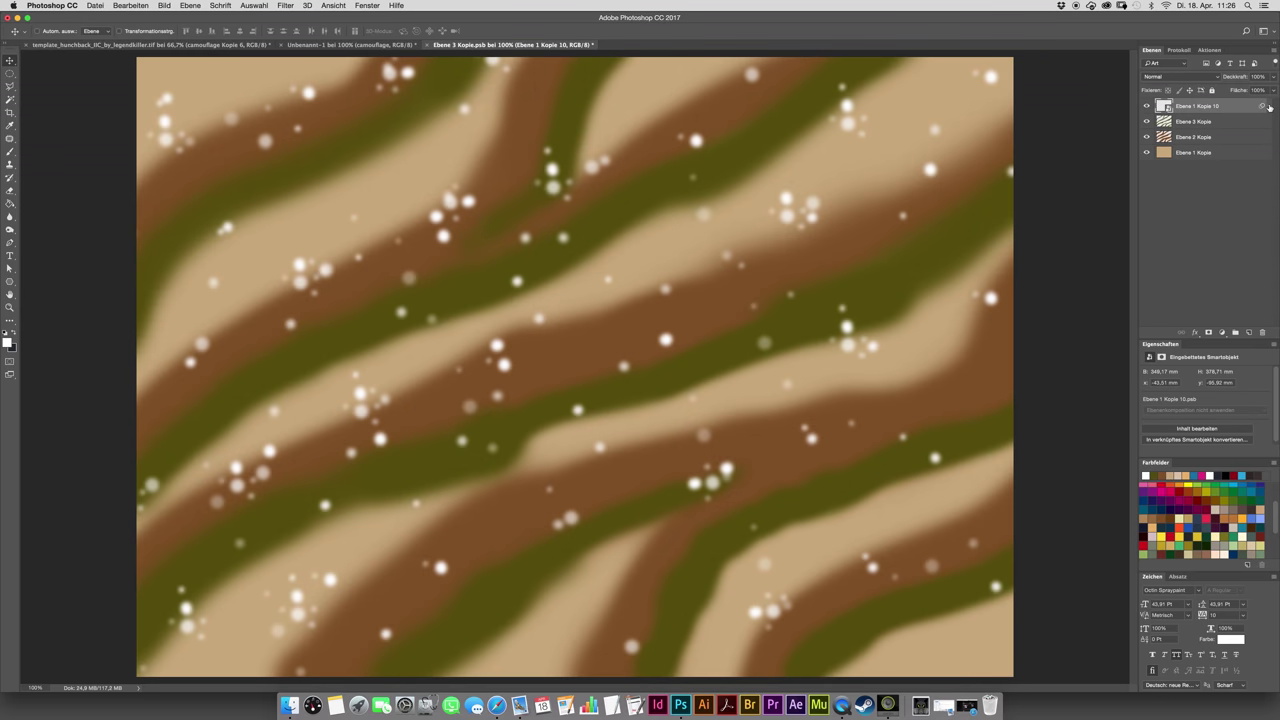
pyautogui.press('super+t')
pyautogui.moveTo(963, 203); pyautogui.dragTo(936, 483)
pyautogui.moveTo(1017, 78); pyautogui.dragTo(814, 297)
pyautogui.scroll(-5, 814, 297)
pyautogui.moveTo(623, 498); pyautogui.dragTo(637, 361)
pyautogui.moveTo(698, 572); pyautogui.dragTo(609, 477)
pyautogui.moveTo(586, 344); pyautogui.dragTo(581, 322)
pyautogui.press('Return')
# - Tile six copies of the reduced dot layer across the rest of the camouflage and save the smart object
pyautogui.keyDown('alt'); pyautogui.moveTo(460, 292); pyautogui.dragTo(756, 268); pyautogui.keyUp('alt')
pyautogui.press('super+s')
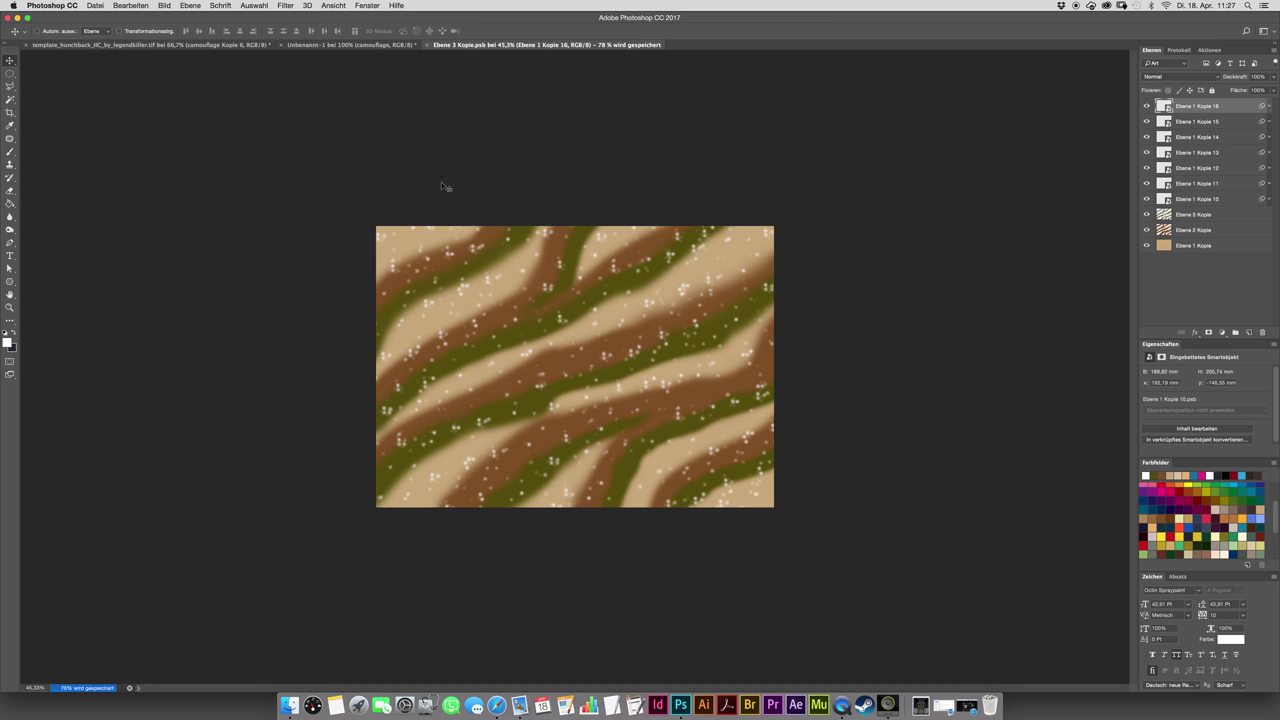
# - In the hunchback template, collapse the coloring group and hide the color group to check the updated camouflage on the mech
pyautogui.click(248, 46)
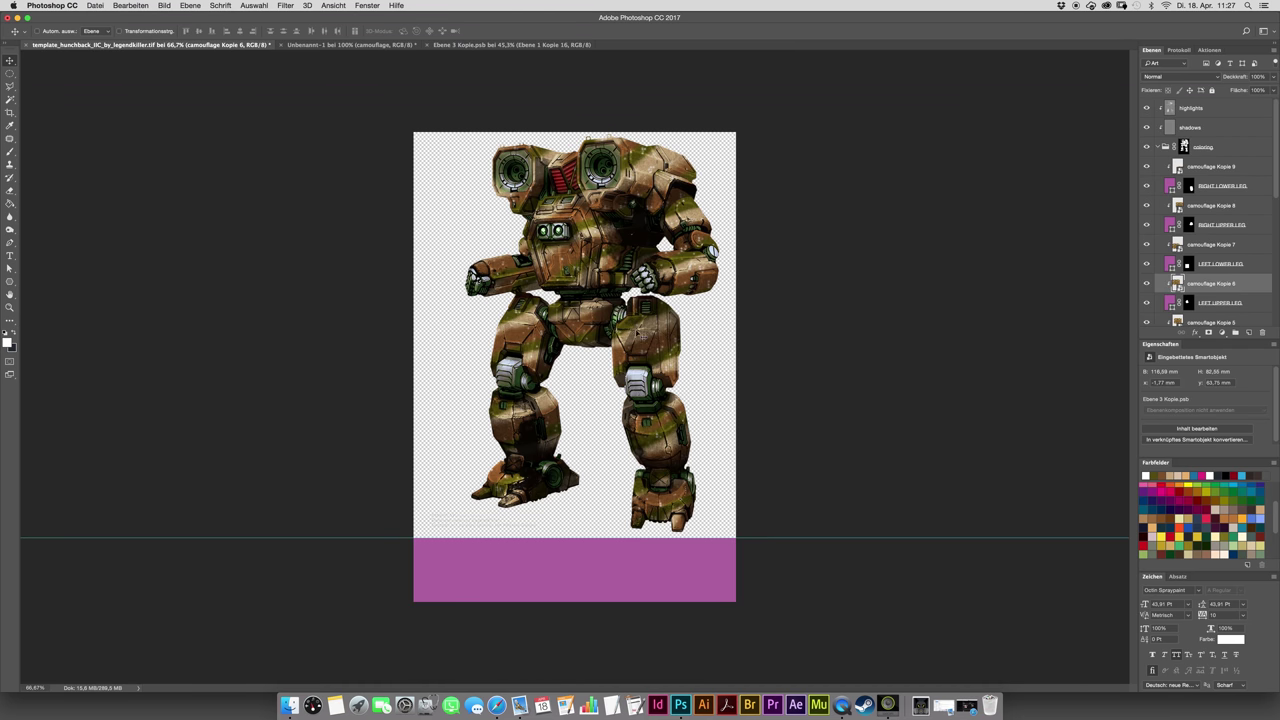
pyautogui.click(11, 308)
pyautogui.keyDown('alt'); pyautogui.click(590, 344); pyautogui.keyUp('alt')
pyautogui.keyDown('alt'); pyautogui.click(590, 344); pyautogui.keyUp('alt')
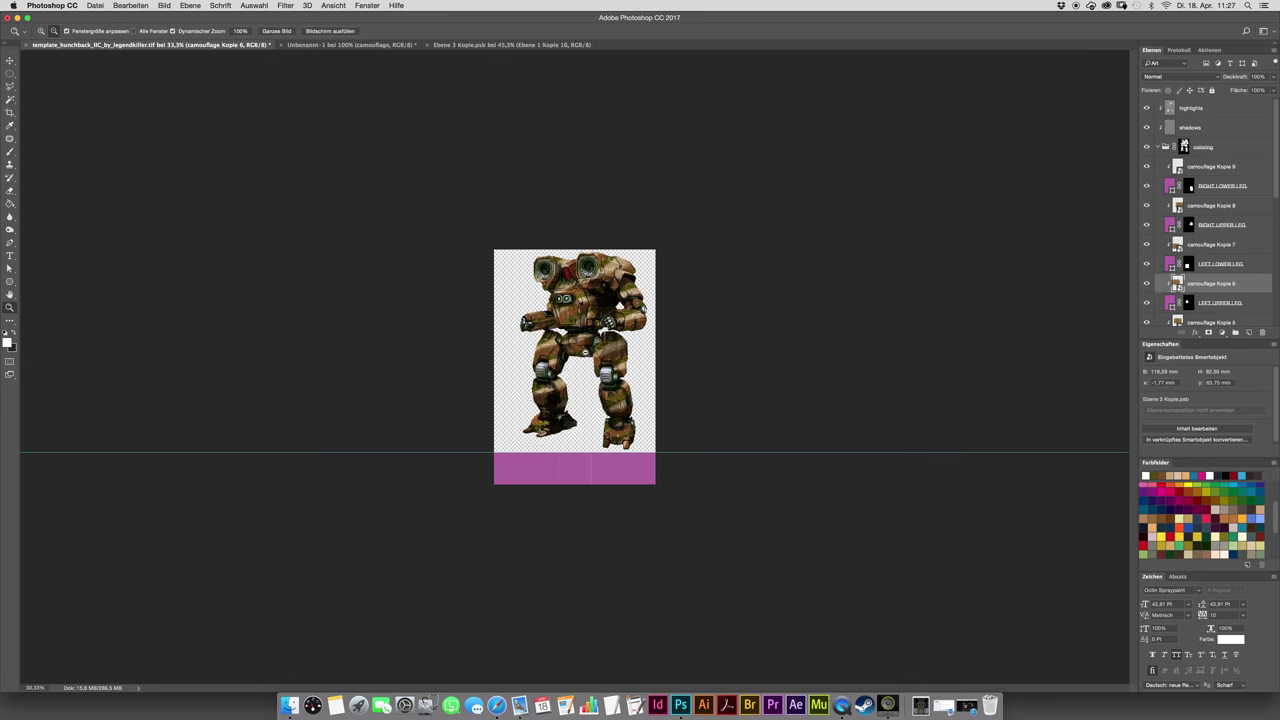
pyautogui.keyDown('alt'); pyautogui.click(590, 344); pyautogui.keyUp('alt')
pyautogui.click(1160, 147)
pyautogui.click(1146, 182)
pyautogui.click(581, 348)
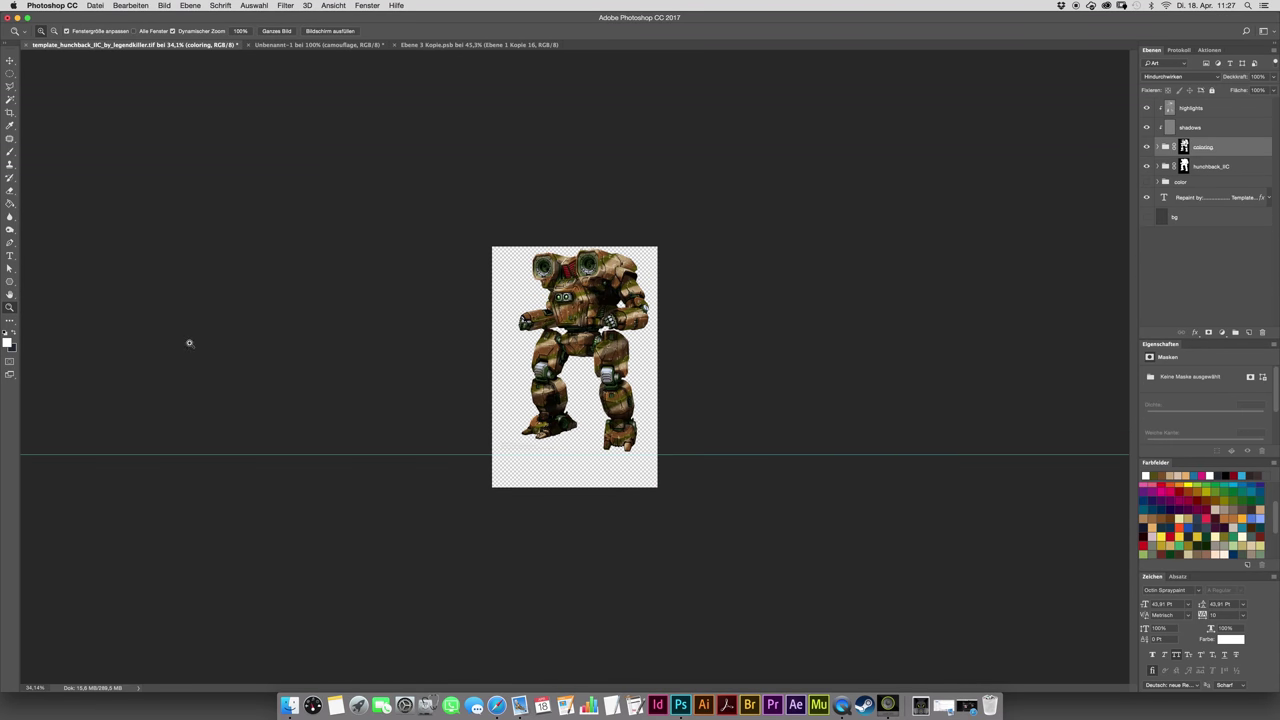
pyautogui.doubleClick(9, 295)
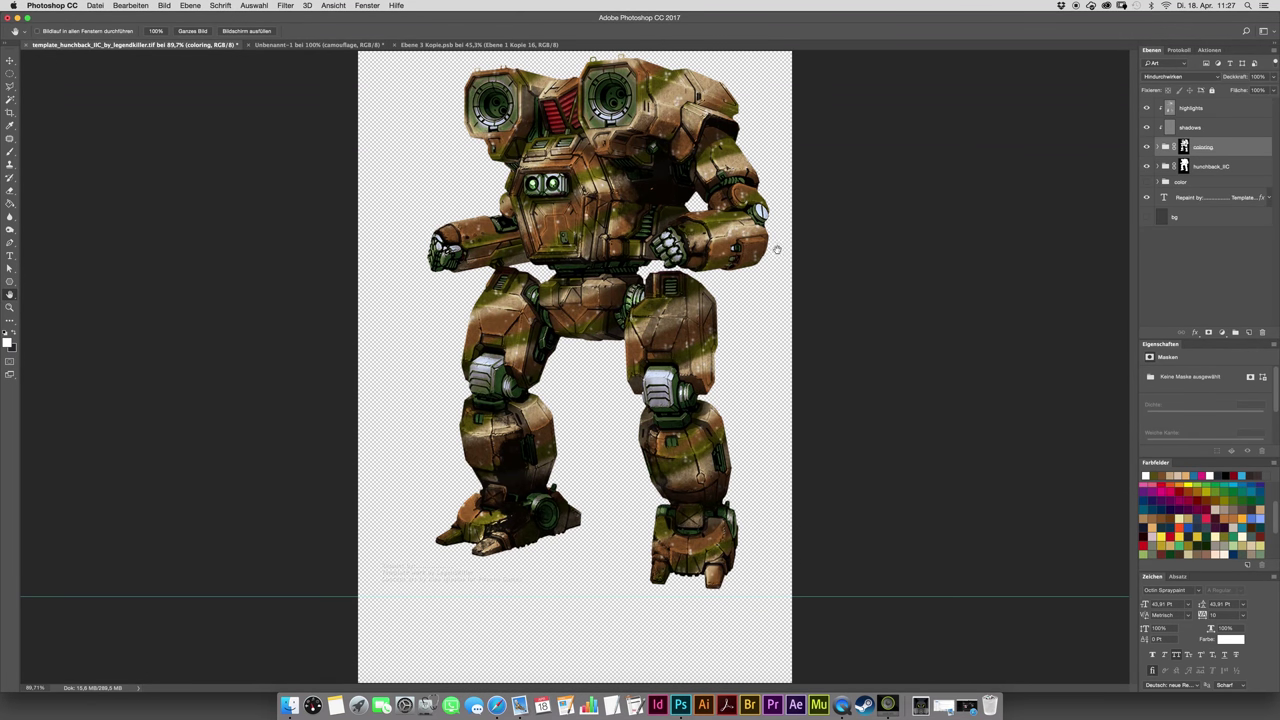
# - Return to the camouflage smart object and reduce the Gaussian Blur radius on Ebene 1 Kopie 10
pyautogui.click(488, 45)
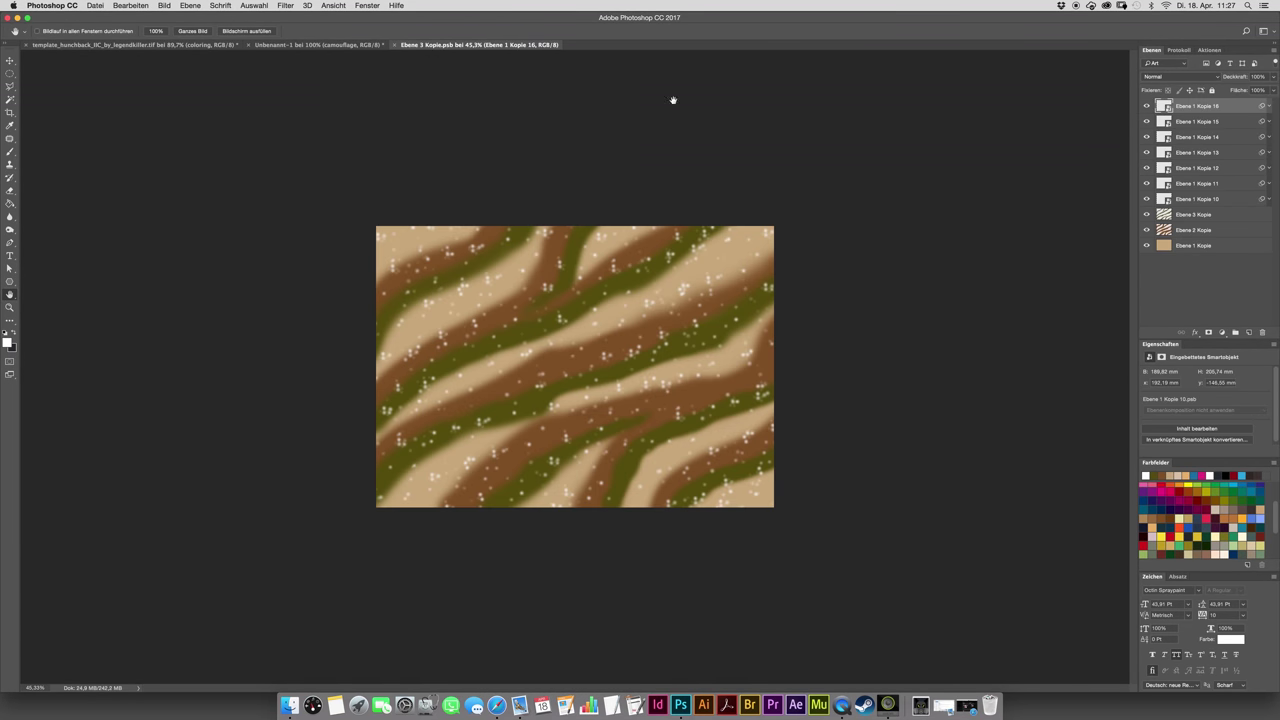
pyautogui.click(1268, 199)
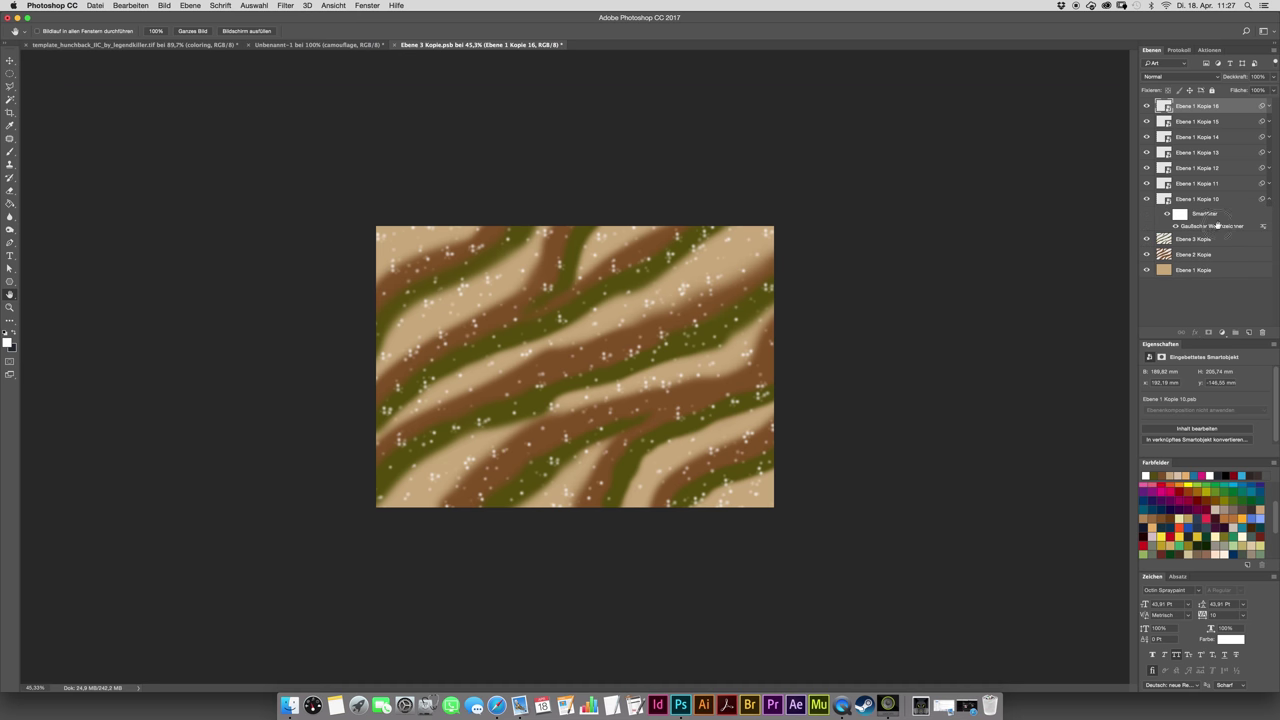
pyautogui.doubleClick(1217, 225)
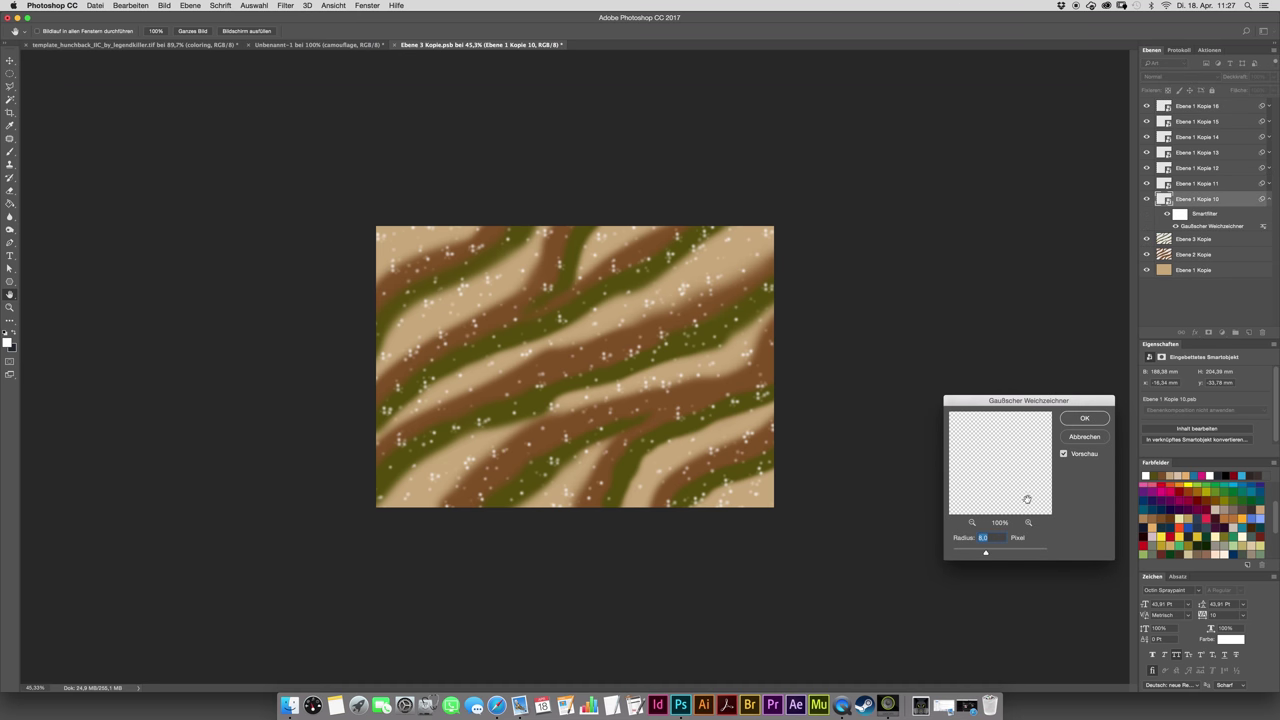
pyautogui.click(1084, 418)
# - Try to copy the adjusted blur from Ebene 1 Kopie 10 onto the other dot layers and check their smart filter lists
pyautogui.rightClick(1262, 200)
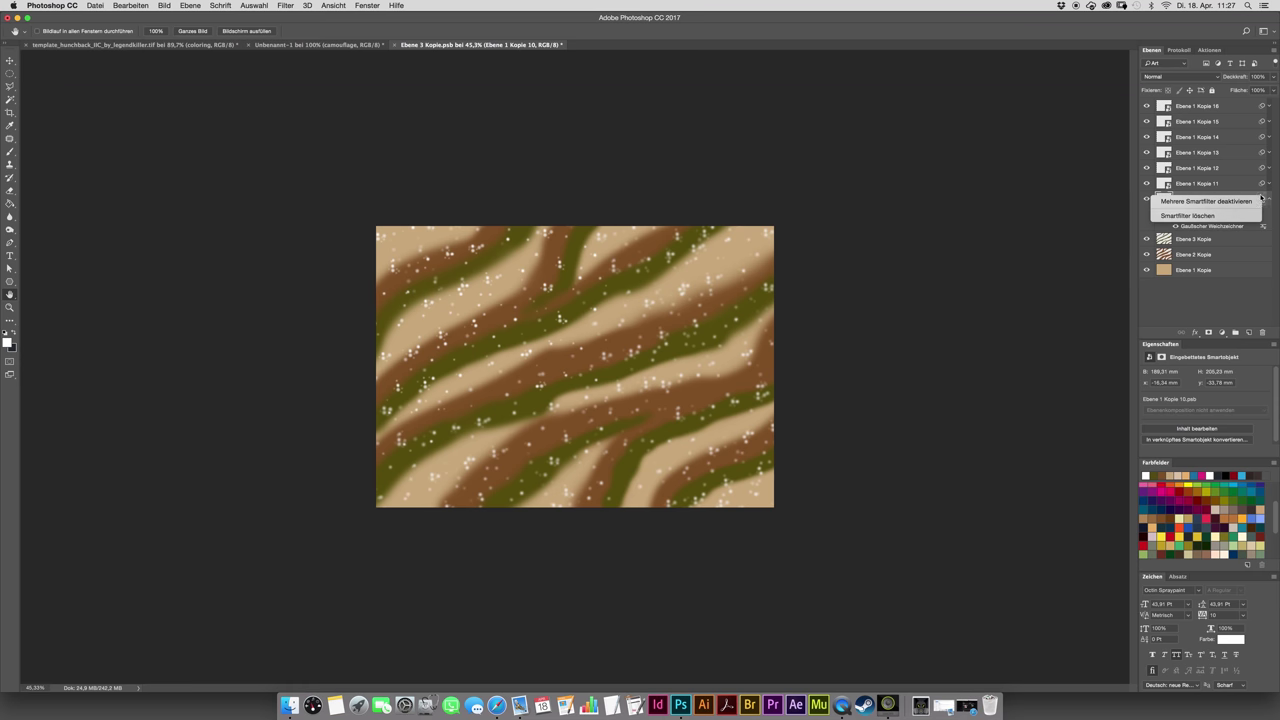
pyautogui.click(1248, 194)
pyautogui.moveTo(1262, 200); pyautogui.dragTo(1261, 169)
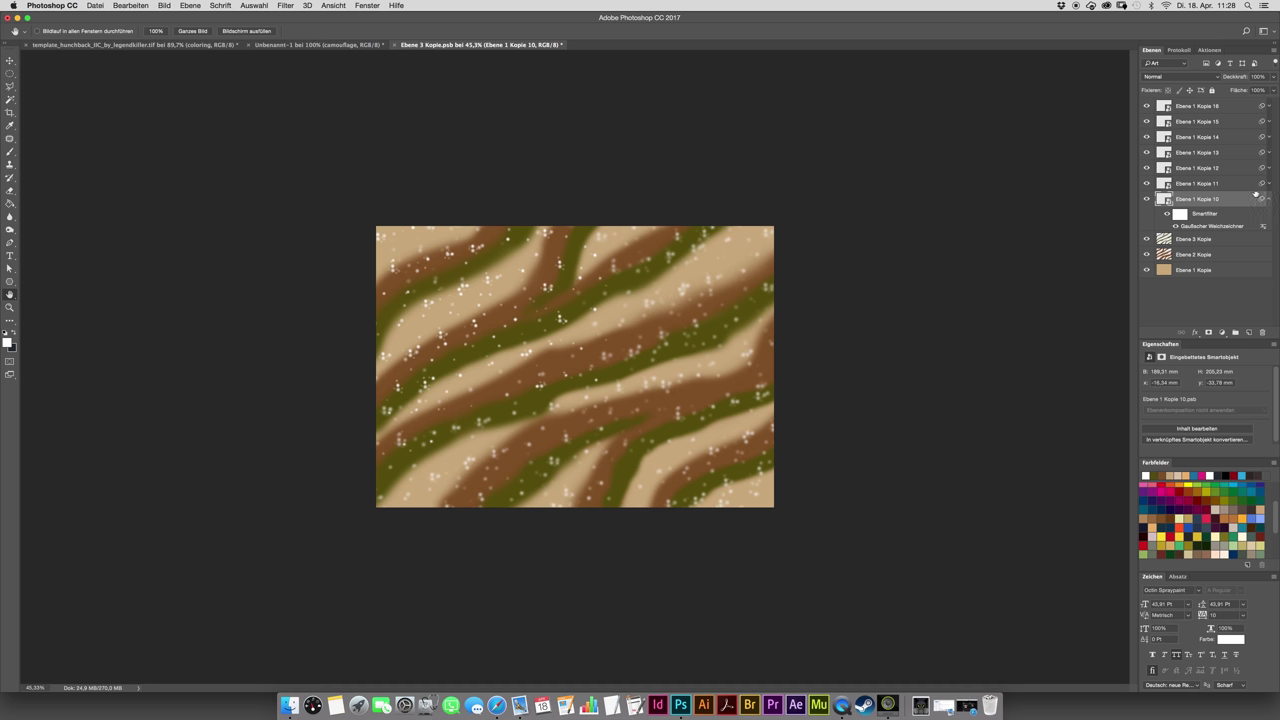
pyautogui.click(1269, 184)
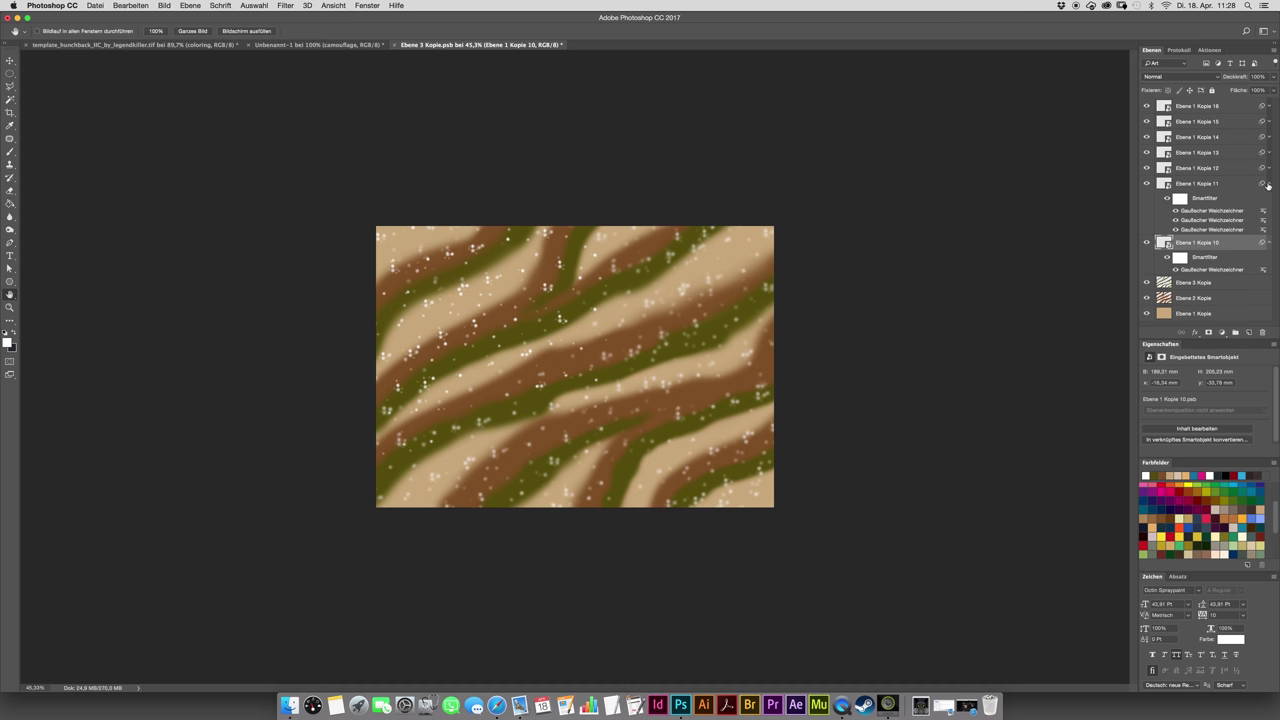
pyautogui.click(1269, 168)
pyautogui.click(1268, 152)
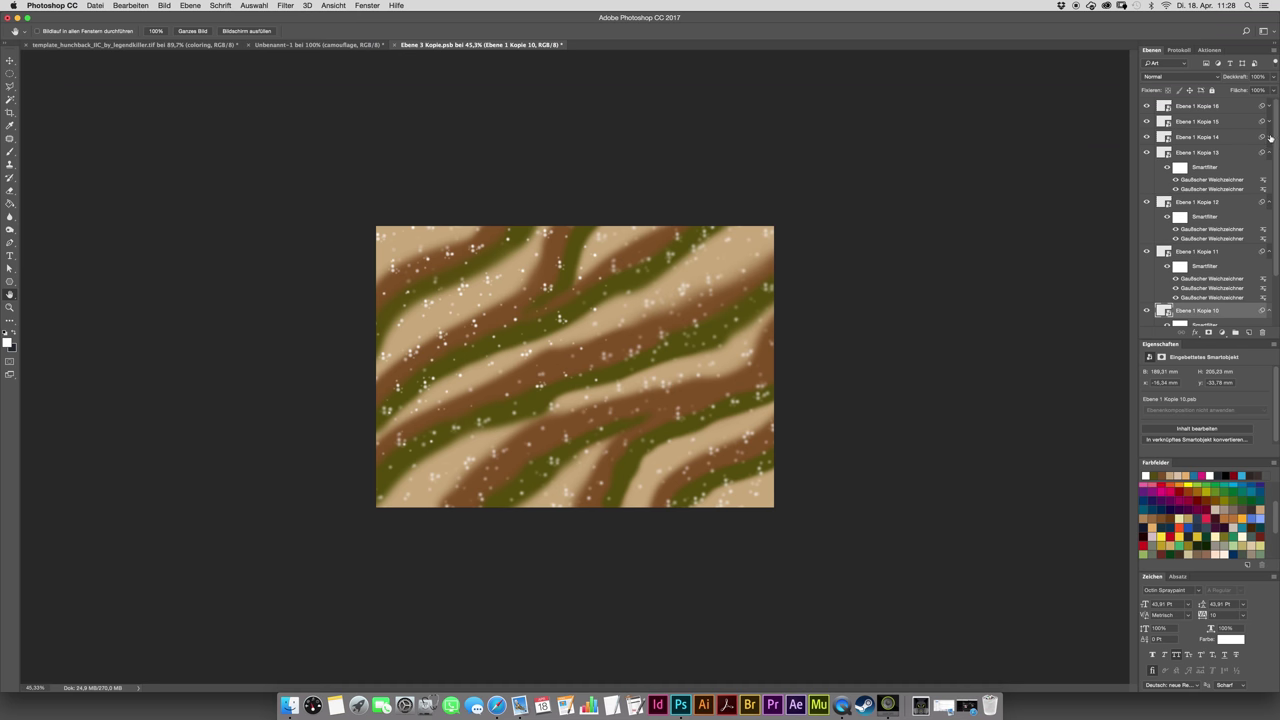
pyautogui.click(1269, 137)
pyautogui.click(1269, 106)
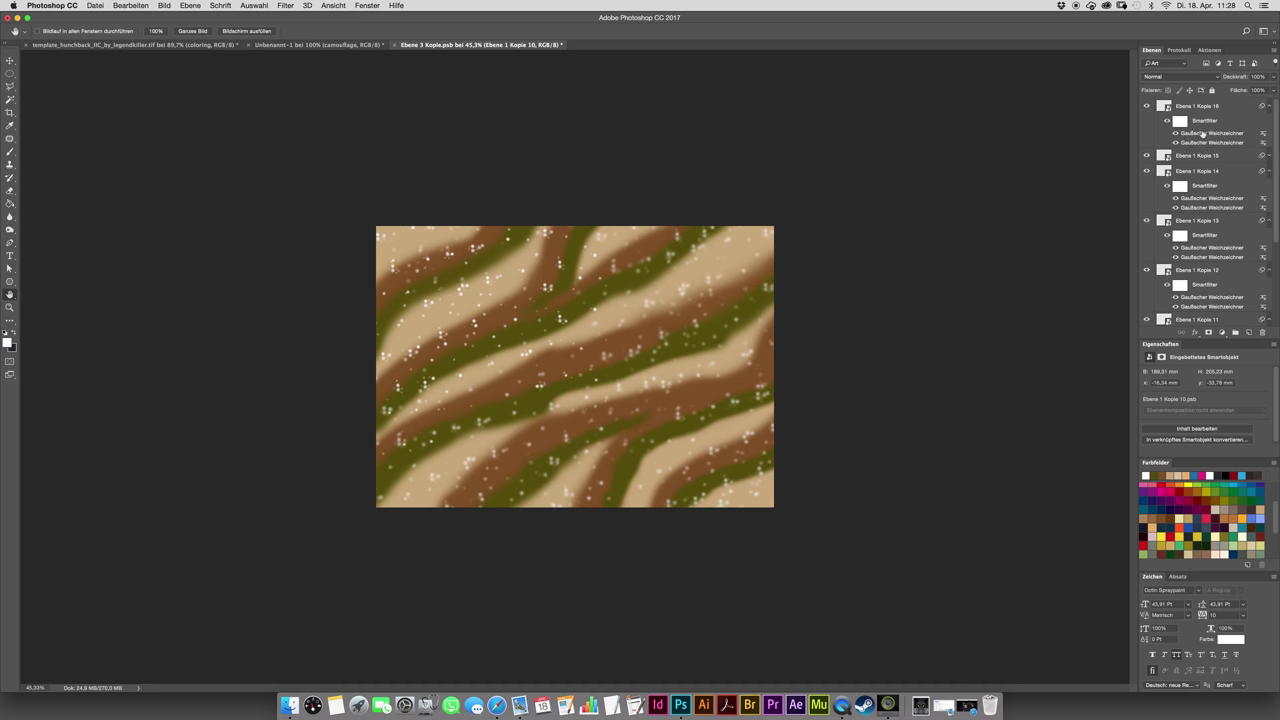
pyautogui.keyDown('alt'); pyautogui.click(1268, 106); pyautogui.keyUp('alt')
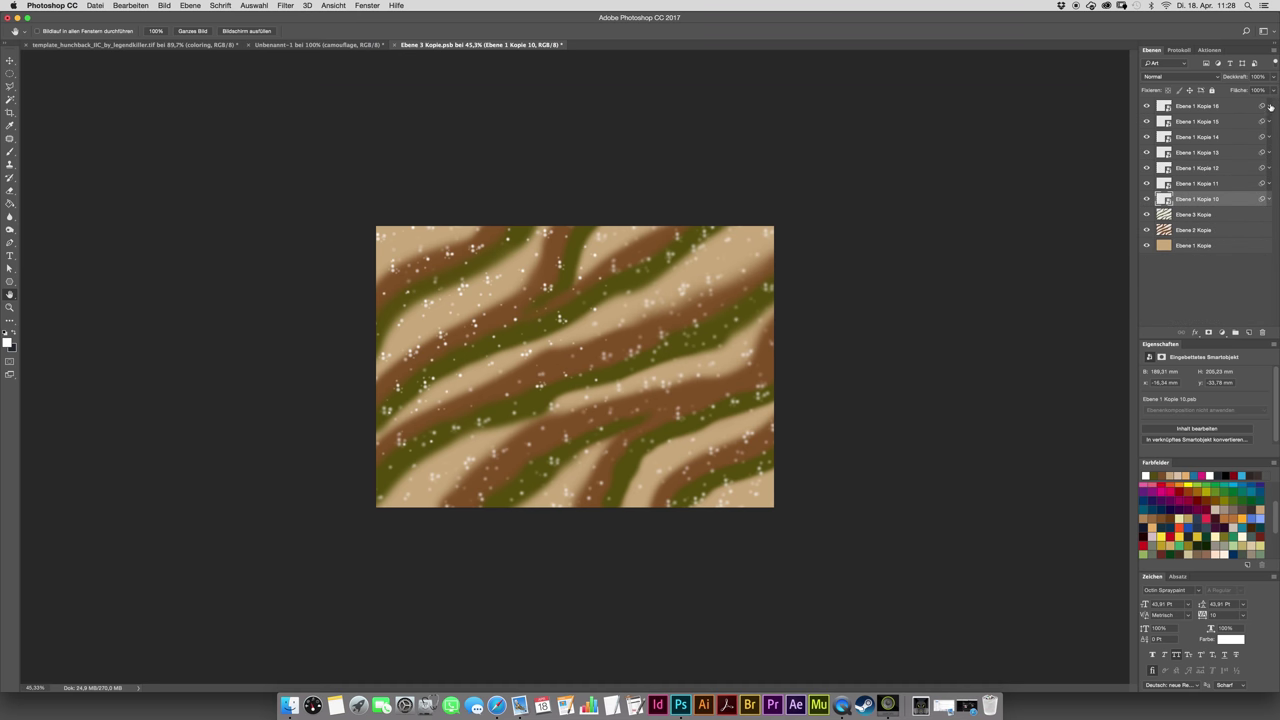
pyautogui.click(1238, 186)
pyautogui.keyDown('shift'); pyautogui.click(1231, 108); pyautogui.keyUp('shift')
pyautogui.rightClick(1229, 105)
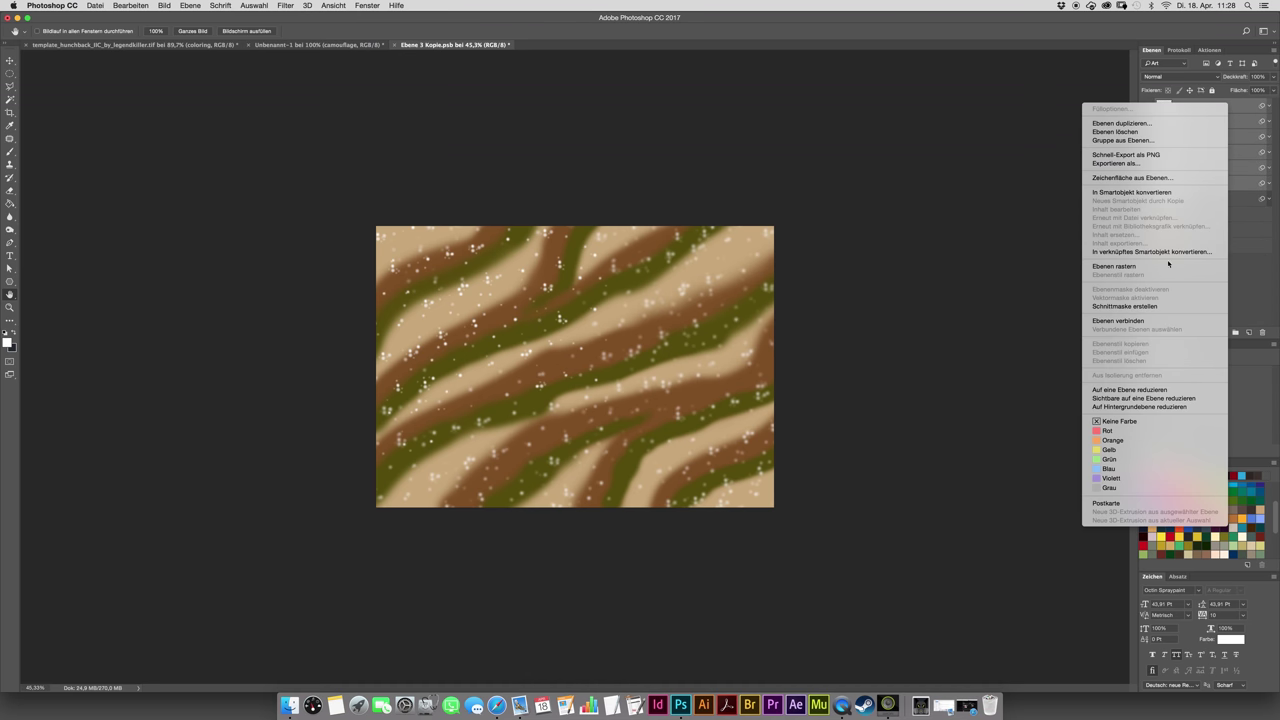
pyautogui.click(1250, 185)
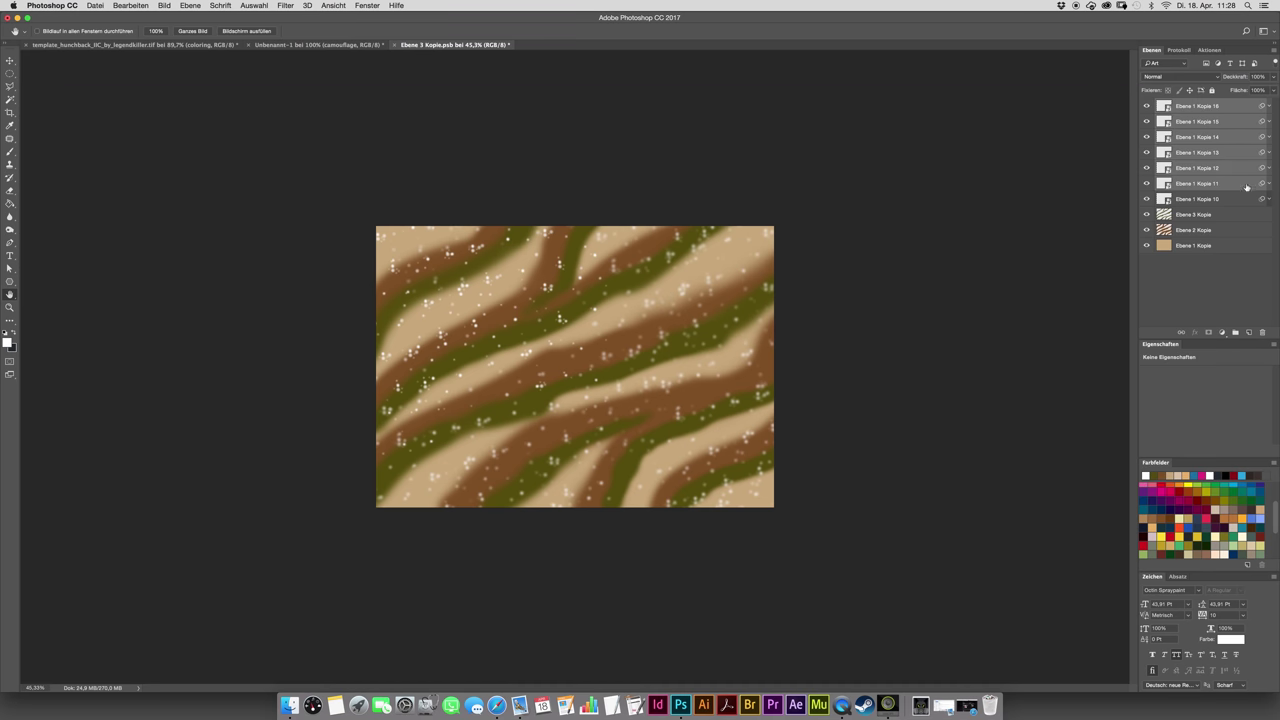
# - Delete the smart filters from each of the dot layers Ebene 1 Kopie 11 through Kopie 16
pyautogui.click(1250, 184)
pyautogui.rightClick(1263, 182)
pyautogui.click(1255, 201)
pyautogui.rightClick(1263, 166)
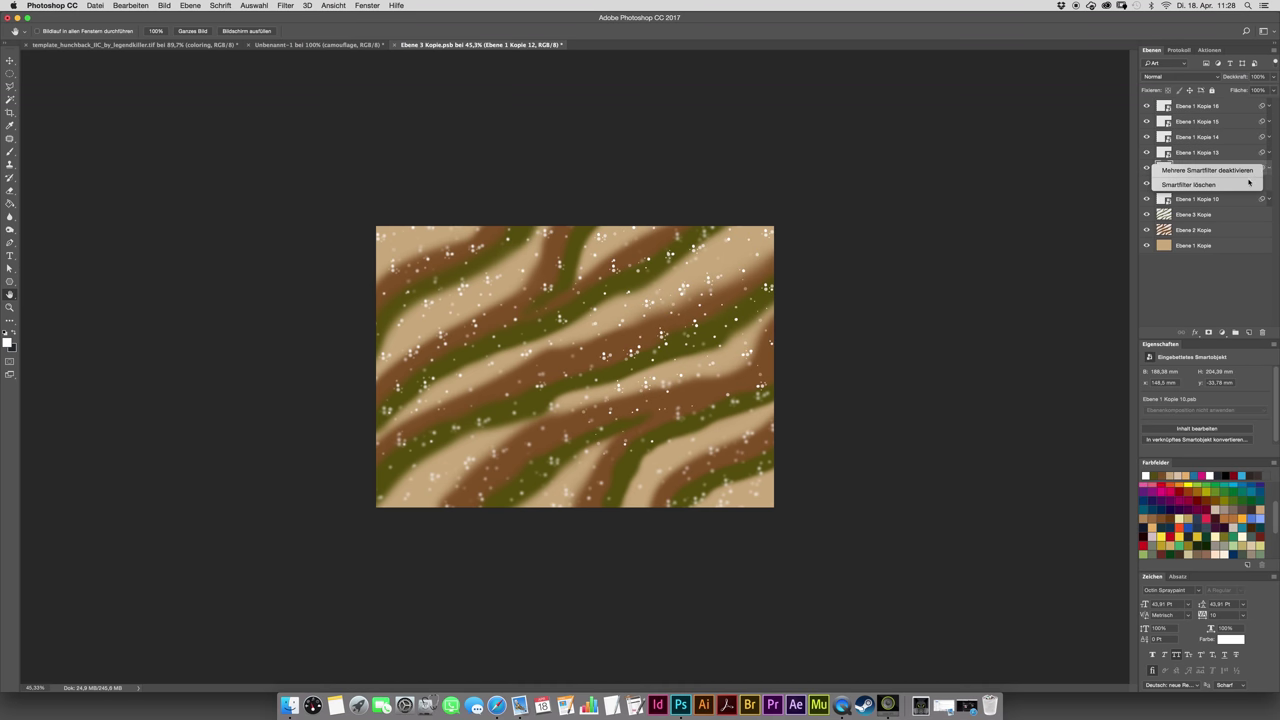
pyautogui.click(1254, 183)
pyautogui.rightClick(1262, 149)
pyautogui.click(1254, 168)
pyautogui.rightClick(1263, 138)
pyautogui.click(1250, 153)
pyautogui.rightClick(1263, 122)
pyautogui.click(1247, 138)
pyautogui.rightClick(1263, 107)
pyautogui.click(1243, 124)
pyautogui.click(1243, 123)
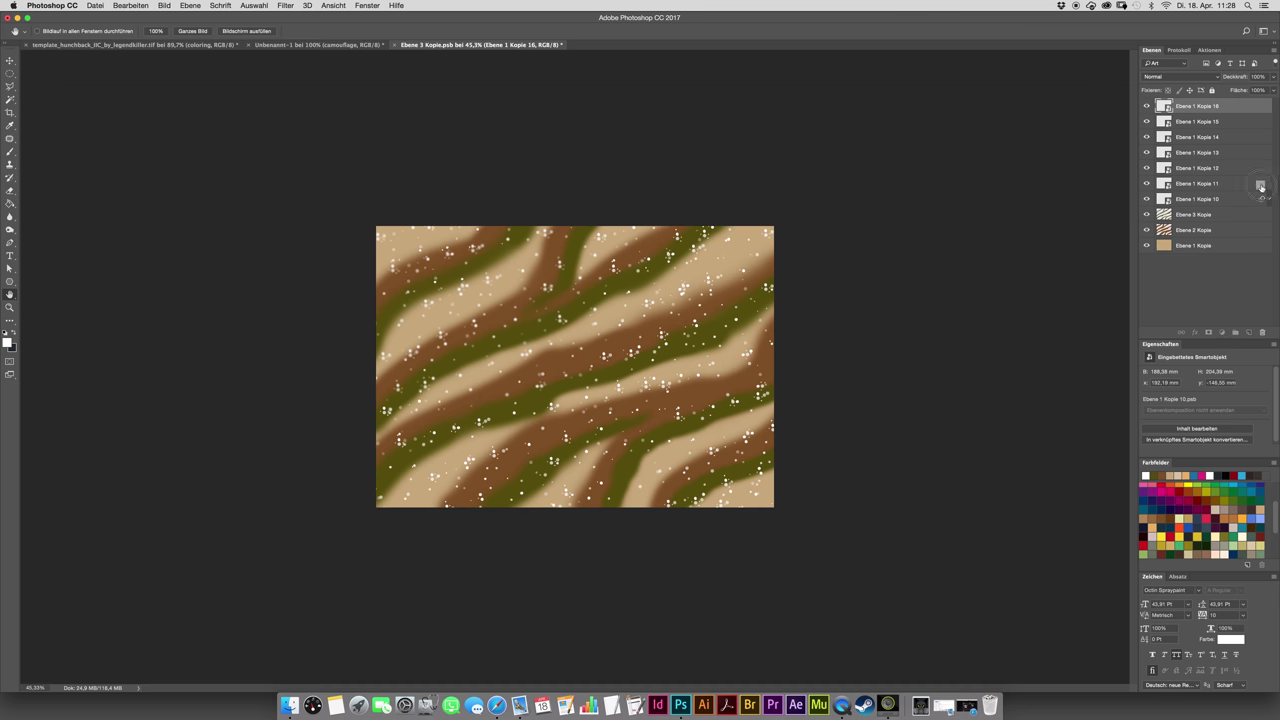
# - Copy the blur filter from Ebene 1 Kopie 10 to the other six dot layers, save, and check the mech
pyautogui.click(1264, 199)
pyautogui.moveTo(1258, 168); pyautogui.dragTo(1262, 106)
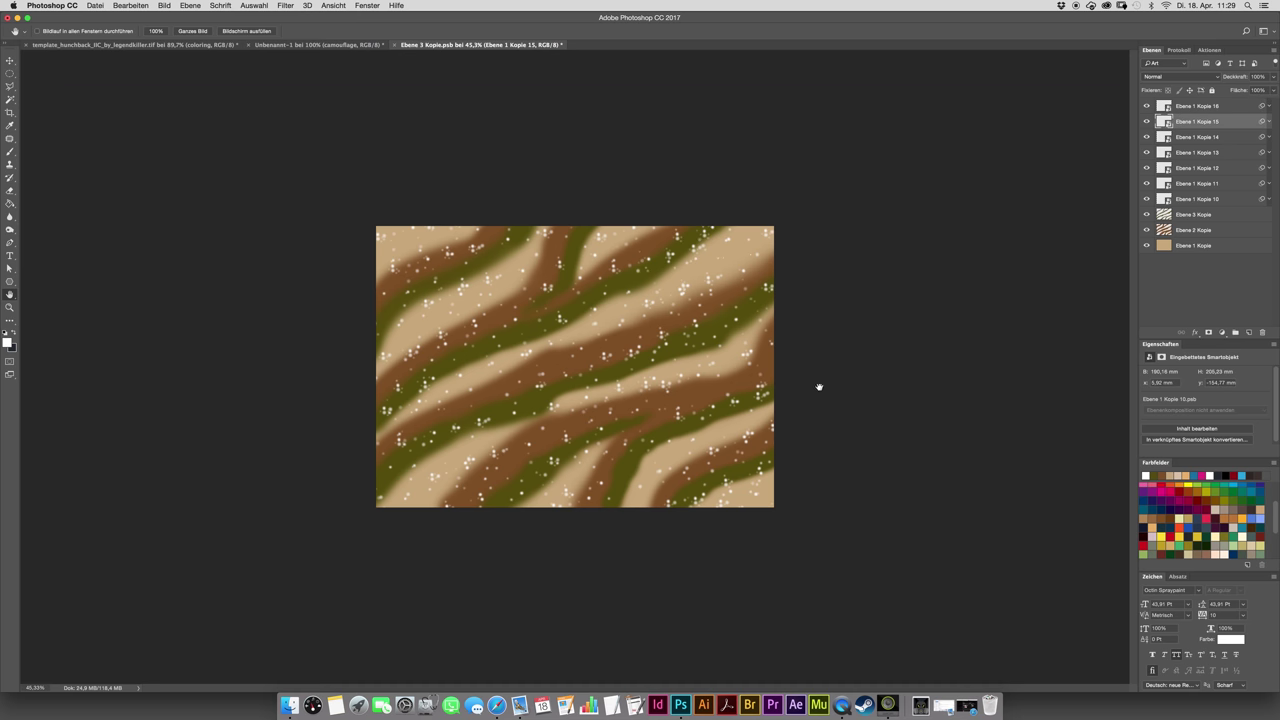
pyautogui.press('super+s')
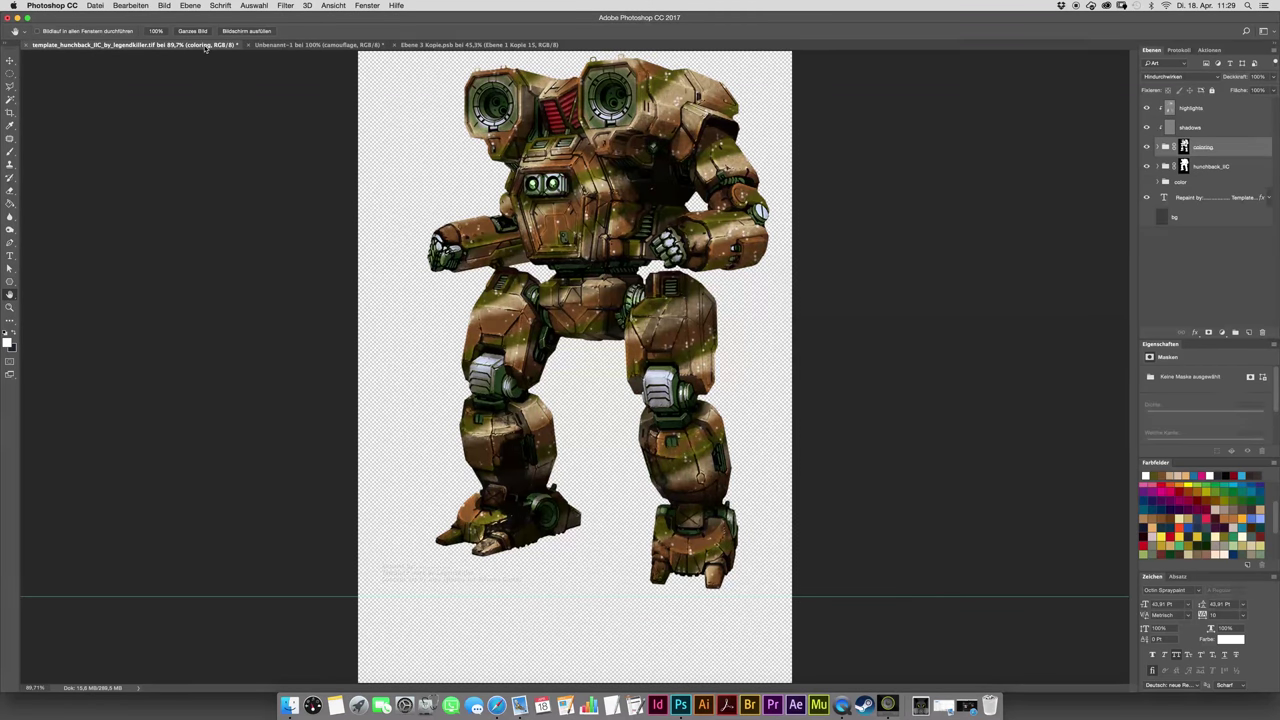
pyautogui.click(200, 45)
# - Back in the camouflage smart object, add a Color Overlay effect to the tan base layer Ebene 1 Kopie
pyautogui.click(474, 45)
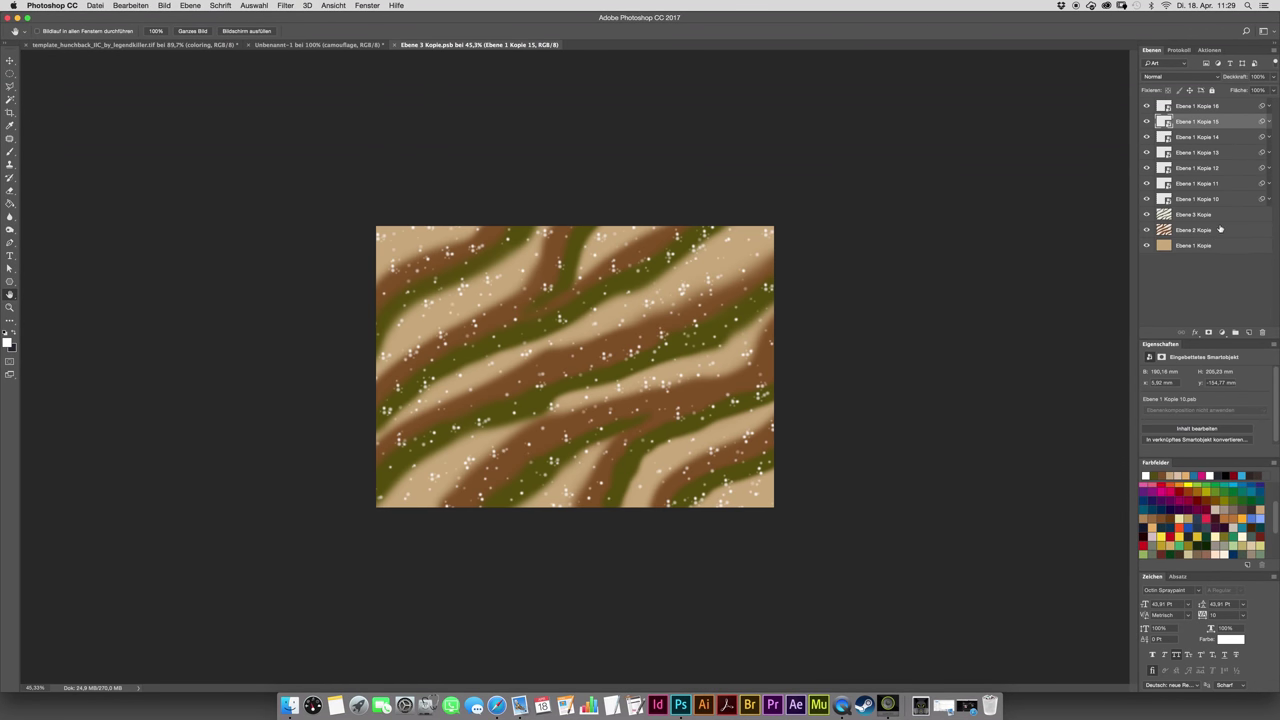
pyautogui.click(1227, 231)
pyautogui.click(1201, 318)
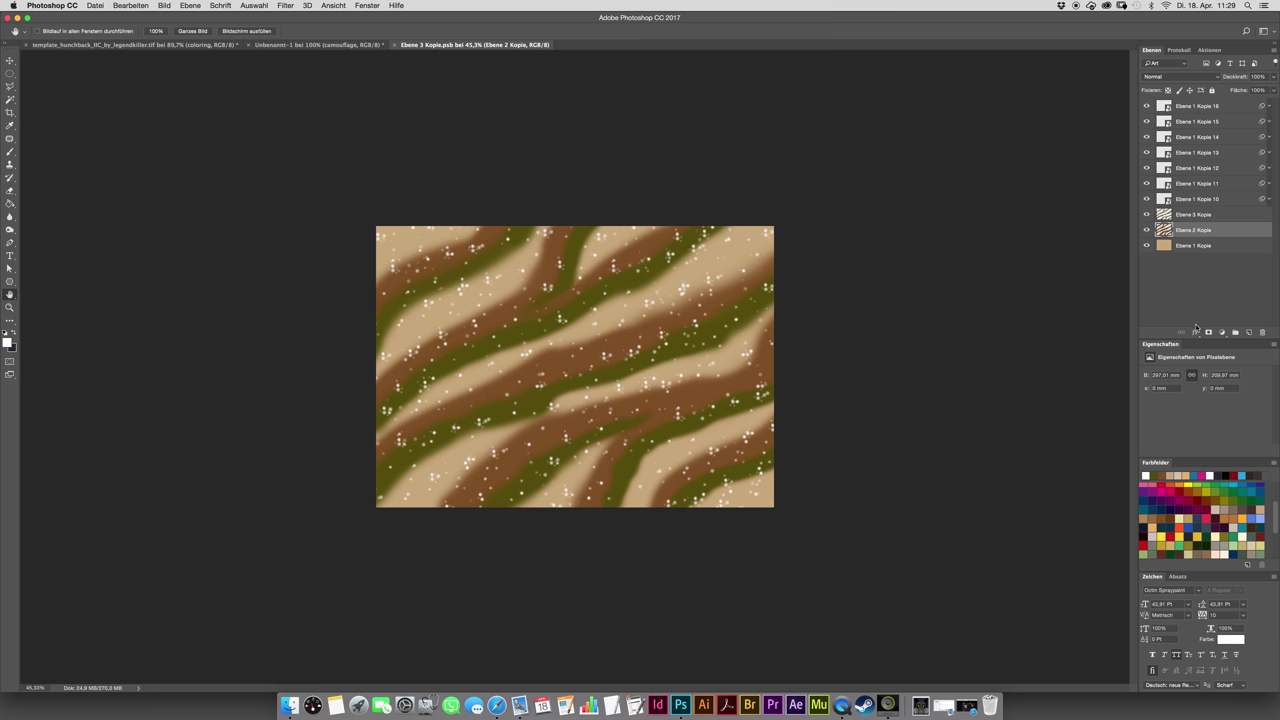
pyautogui.click(1200, 245)
pyautogui.click(1196, 331)
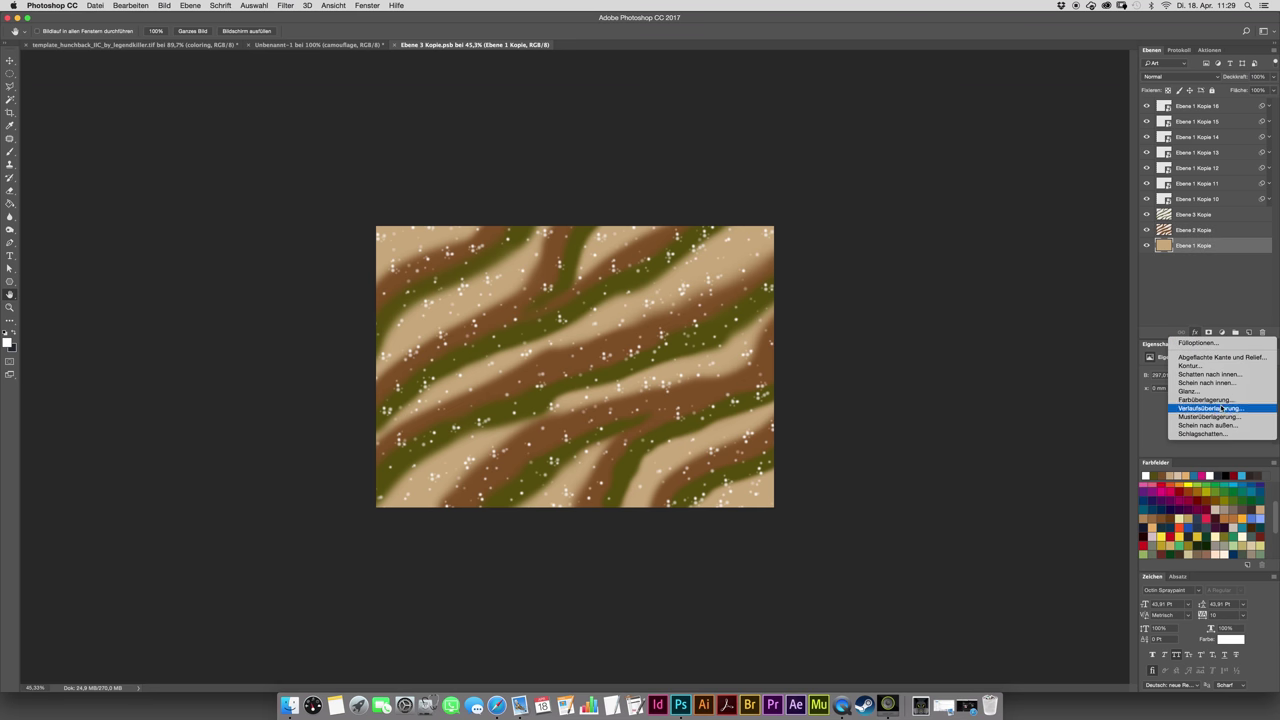
pyautogui.click(1205, 400)
# - Try several swatches for the base layer's overlay colour and apply the grey-green #666e5e
pyautogui.click(342, 452)
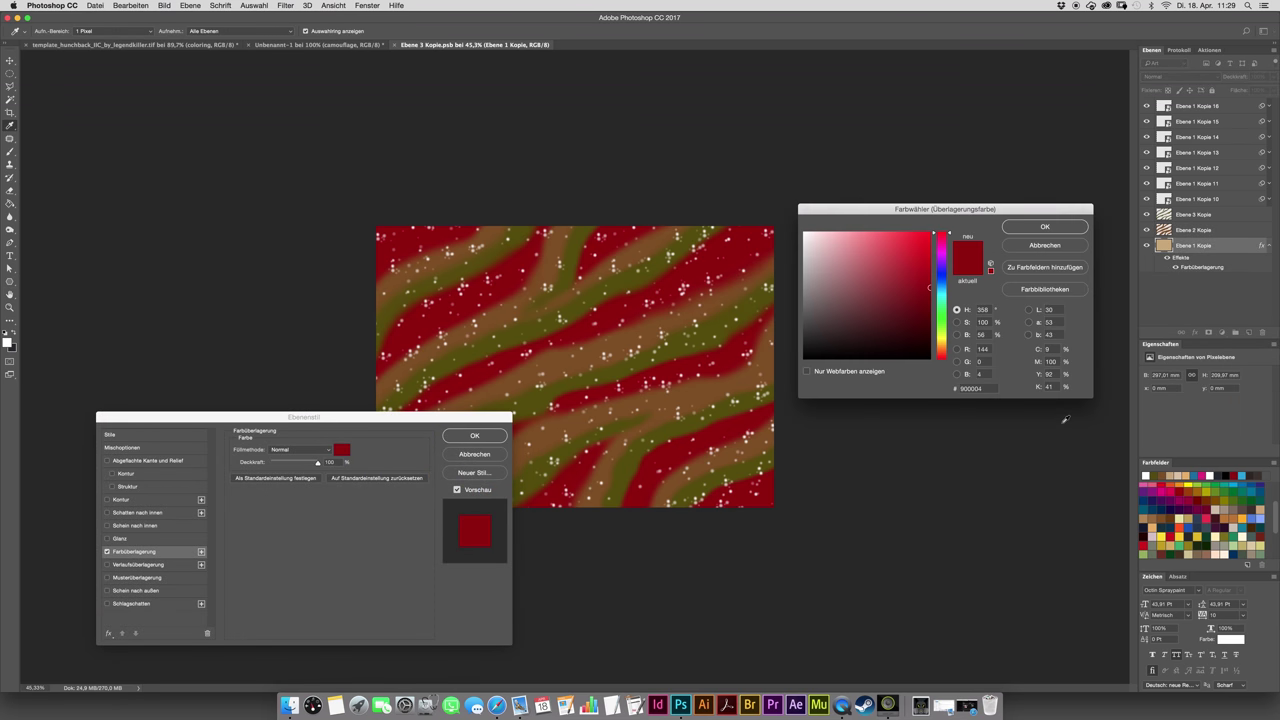
pyautogui.moveTo(1275, 506); pyautogui.dragTo(1276, 534)
pyautogui.click(1252, 545)
pyautogui.click(1246, 543)
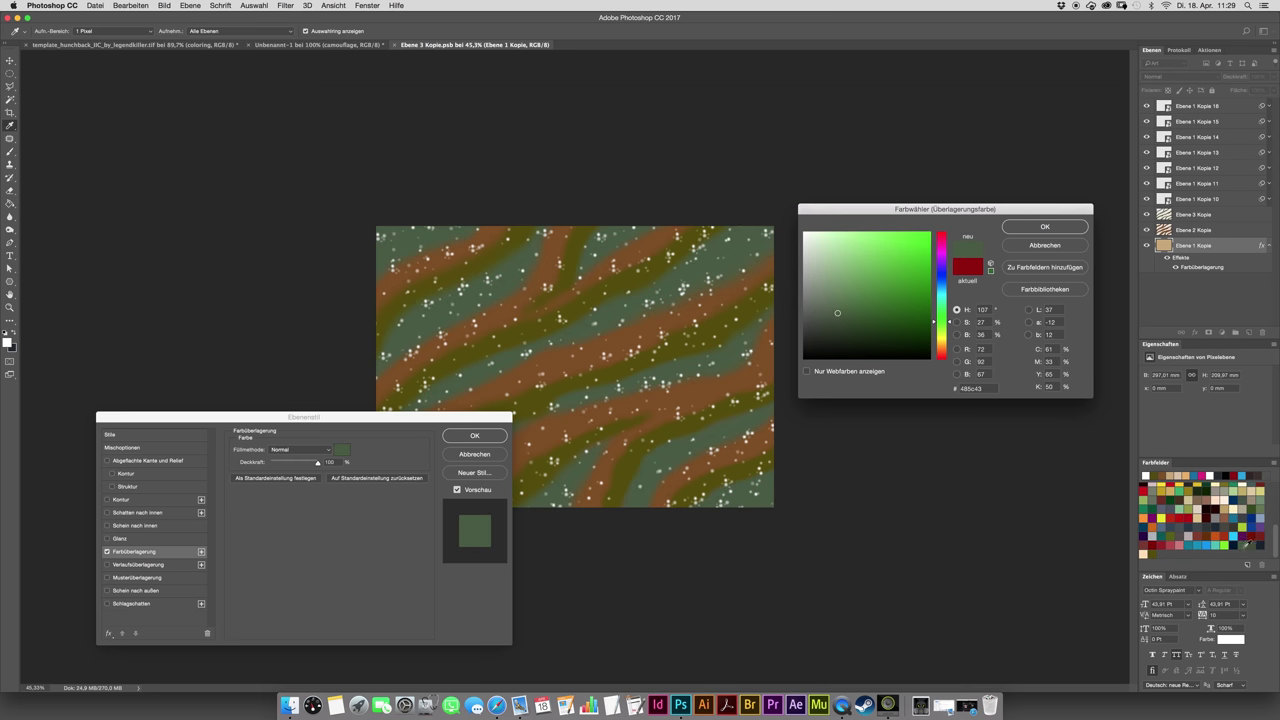
pyautogui.click(1255, 506)
pyautogui.moveTo(1273, 535)
pyautogui.mouseDown()
pyautogui.moveTo(1270, 516)
pyautogui.moveTo(1271, 534)
pyautogui.mouseUp()
pyautogui.click(1155, 510)
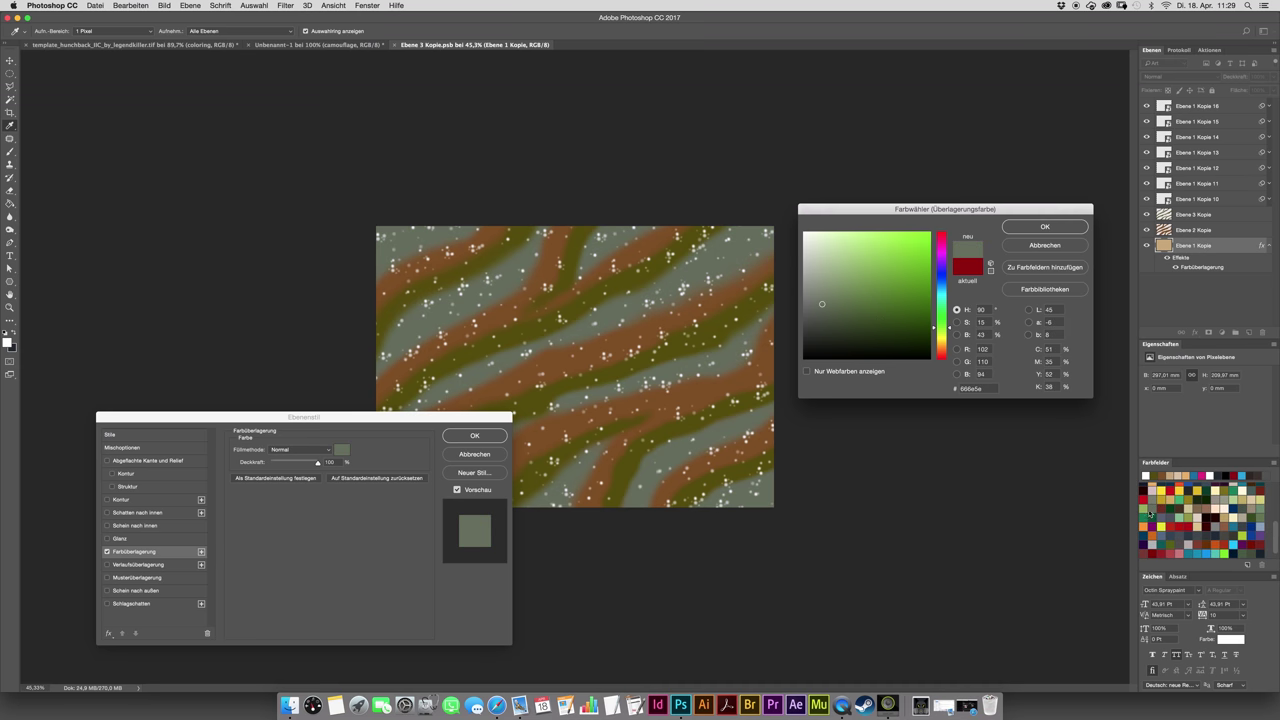
pyautogui.press('Return')
pyautogui.press('Return')
# - Add a Color Overlay effect to the rust-brown stripe layer Ebene 2 Kopie and apply a dark green swatch
pyautogui.click(1227, 229)
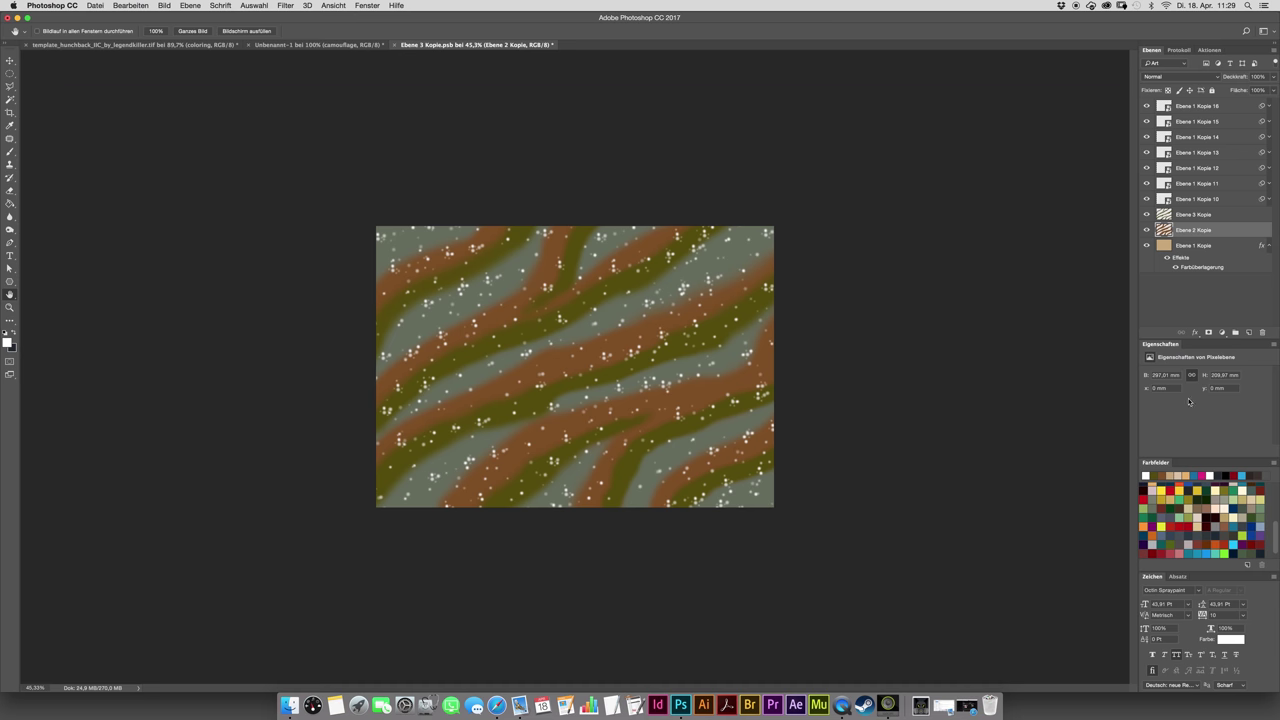
pyautogui.click(1195, 332)
pyautogui.click(1195, 401)
pyautogui.click(342, 450)
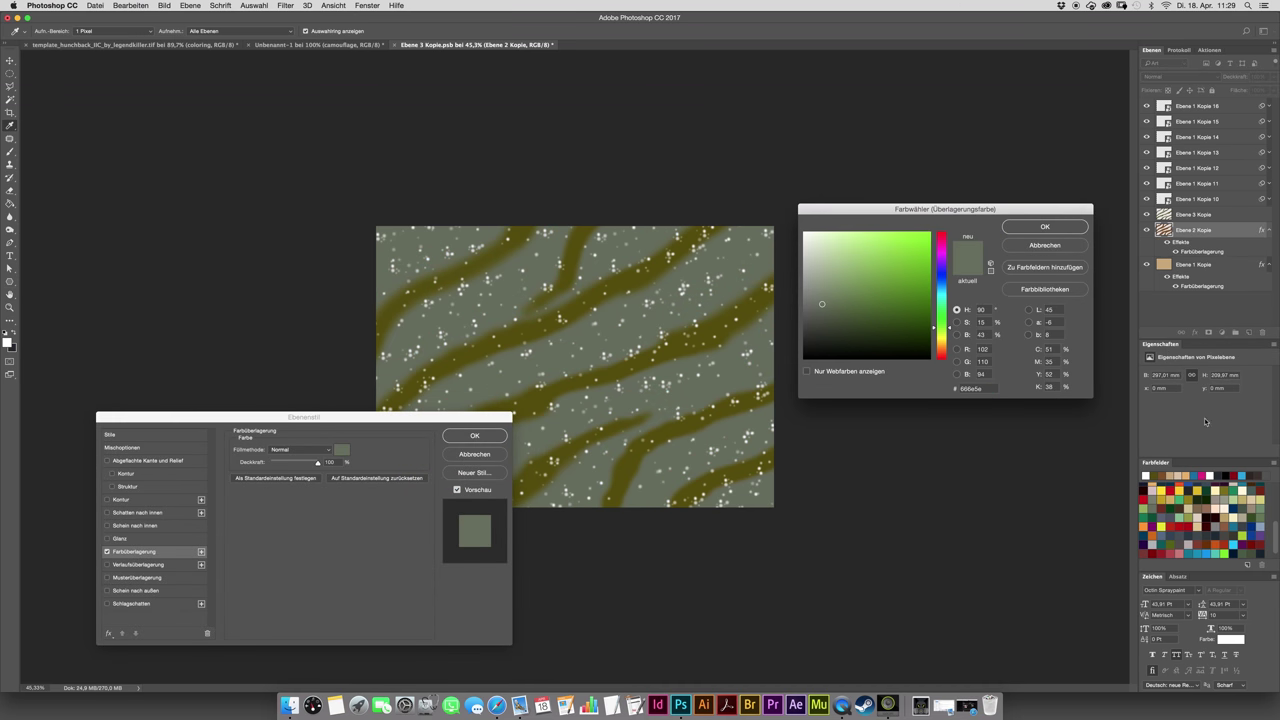
pyautogui.click(1226, 518)
pyautogui.scroll(-2, 1260, 533)
pyautogui.click(1254, 541)
pyautogui.press('Return')
pyautogui.press('Return')
# - Add a Color Overlay to the olive stripe layer Ebene 3 Kopie, try several blue swatches and apply the blue-grey #4b505c
pyautogui.click(1220, 216)
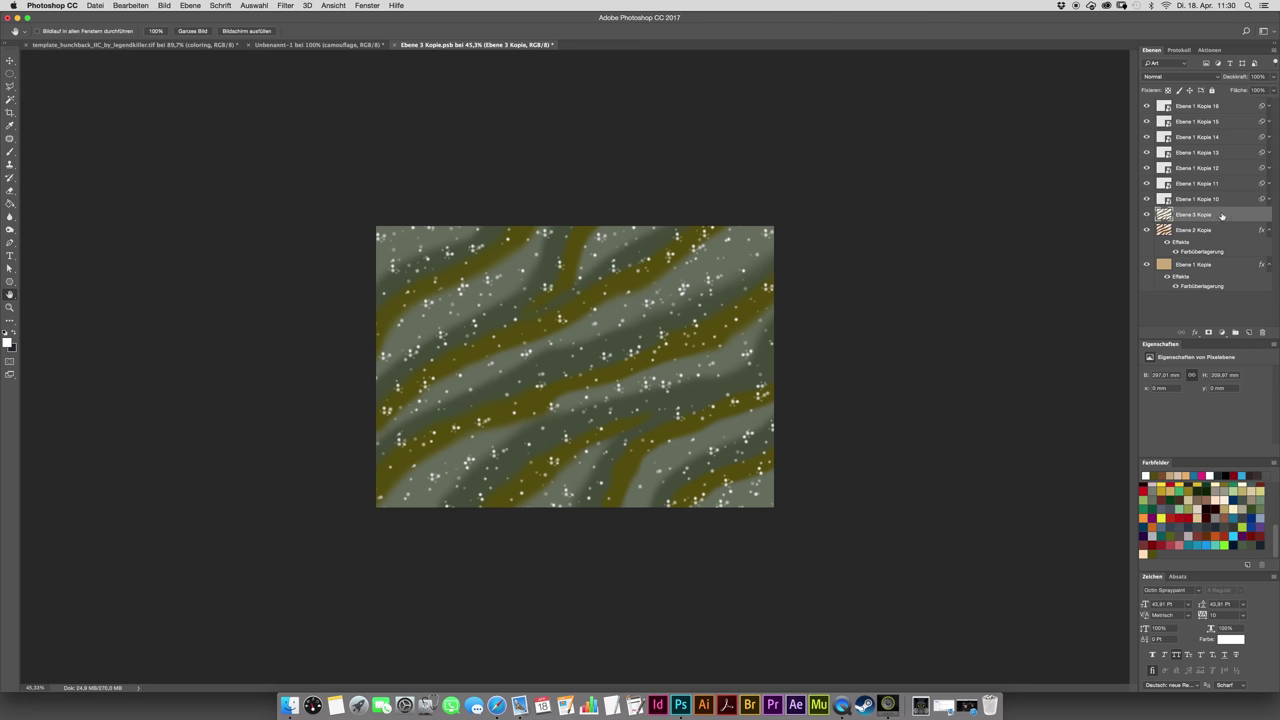
pyautogui.click(1195, 332)
pyautogui.click(1205, 400)
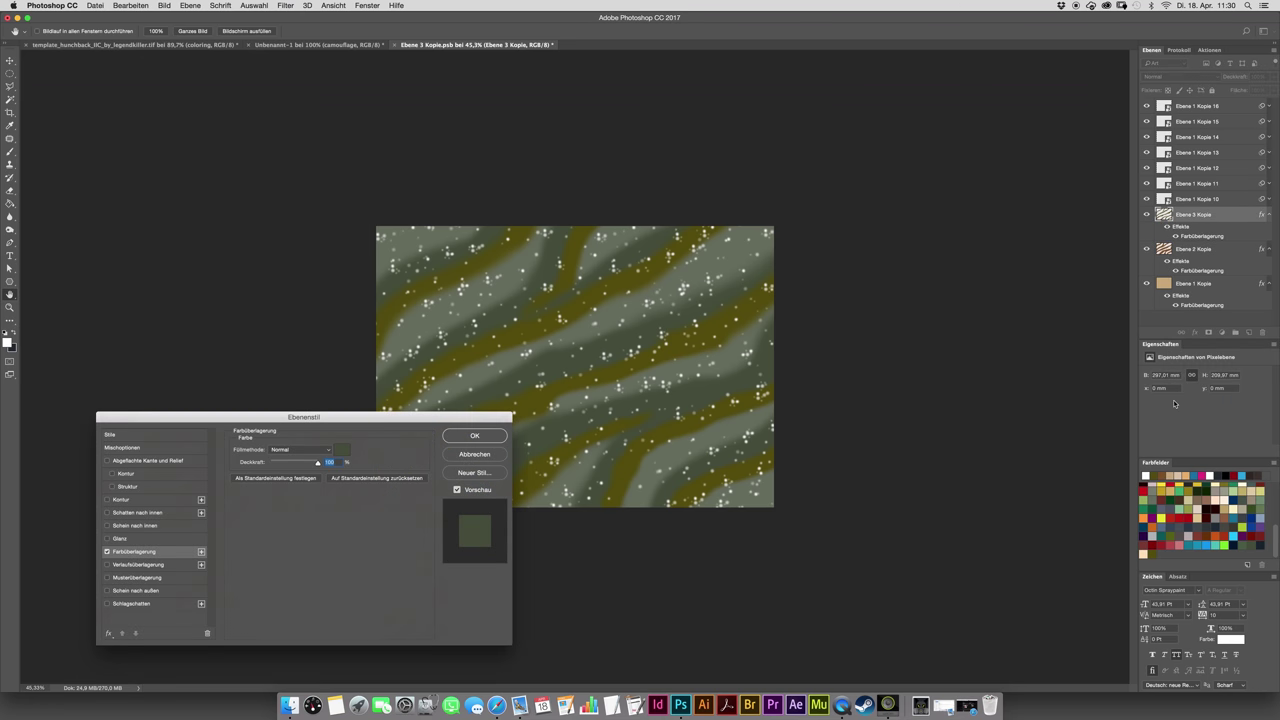
pyautogui.click(336, 452)
pyautogui.click(1222, 522)
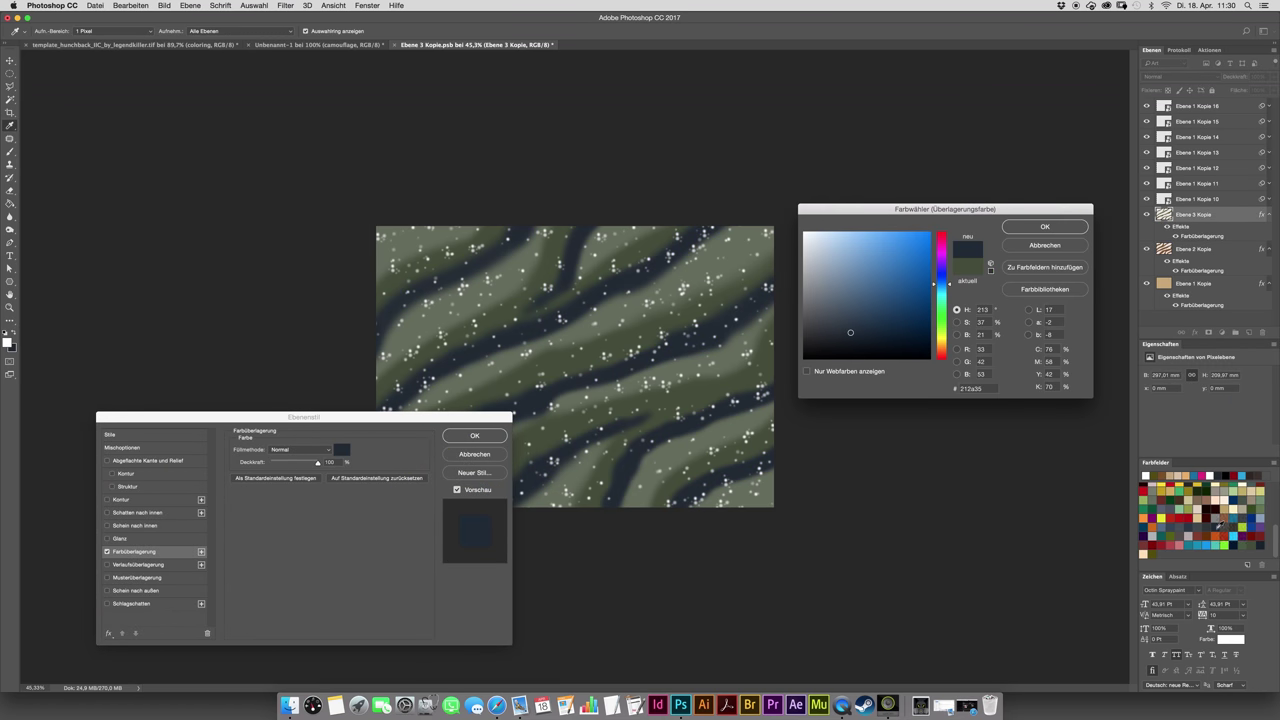
pyautogui.click(1203, 524)
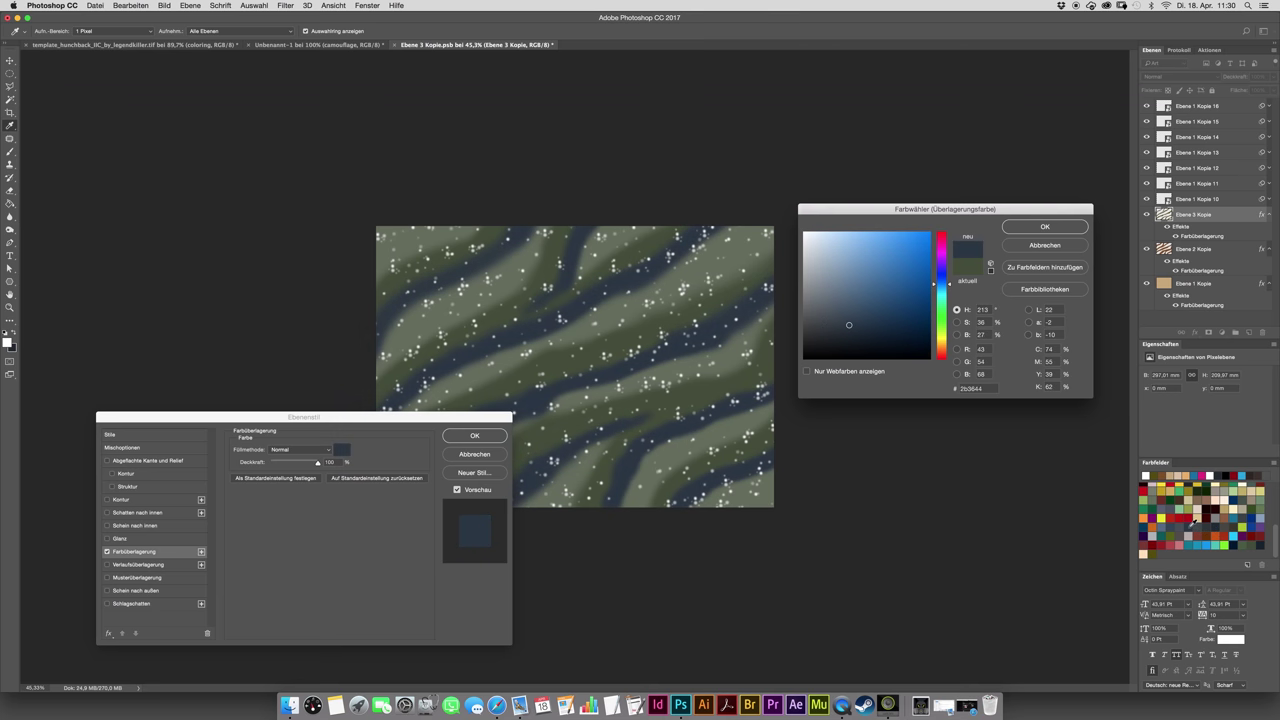
pyautogui.click(1180, 523)
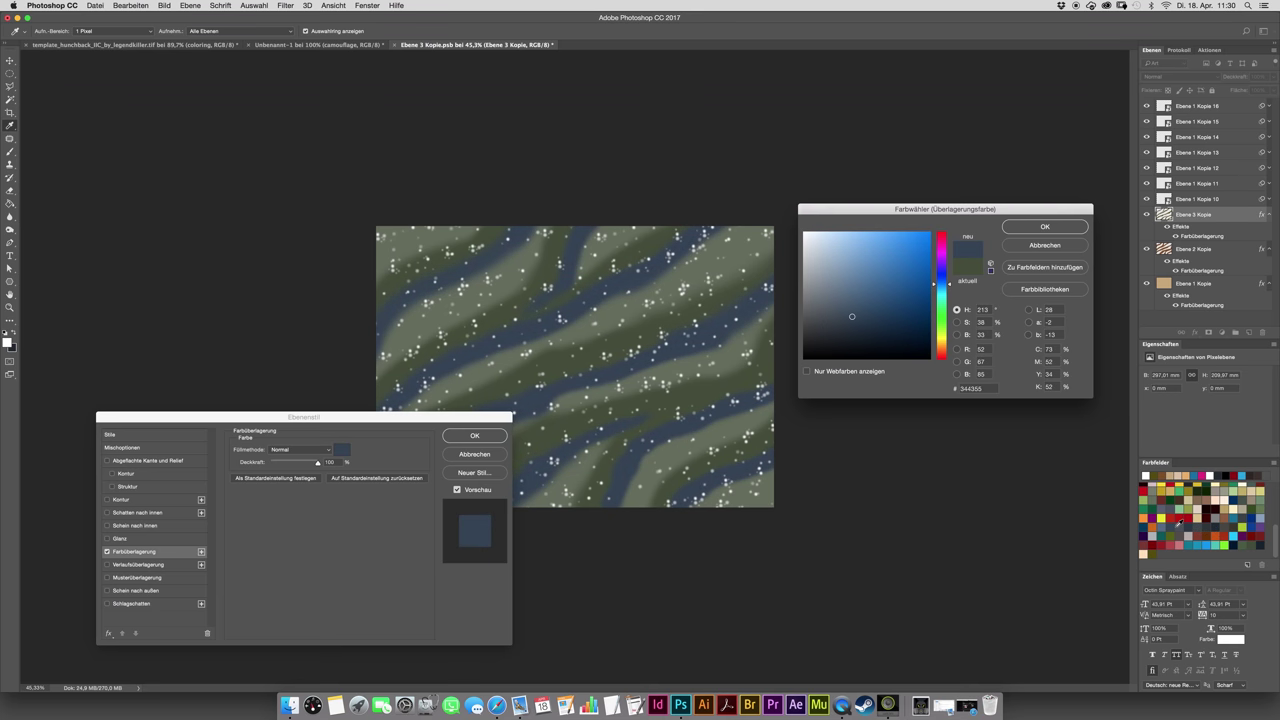
pyautogui.click(1176, 508)
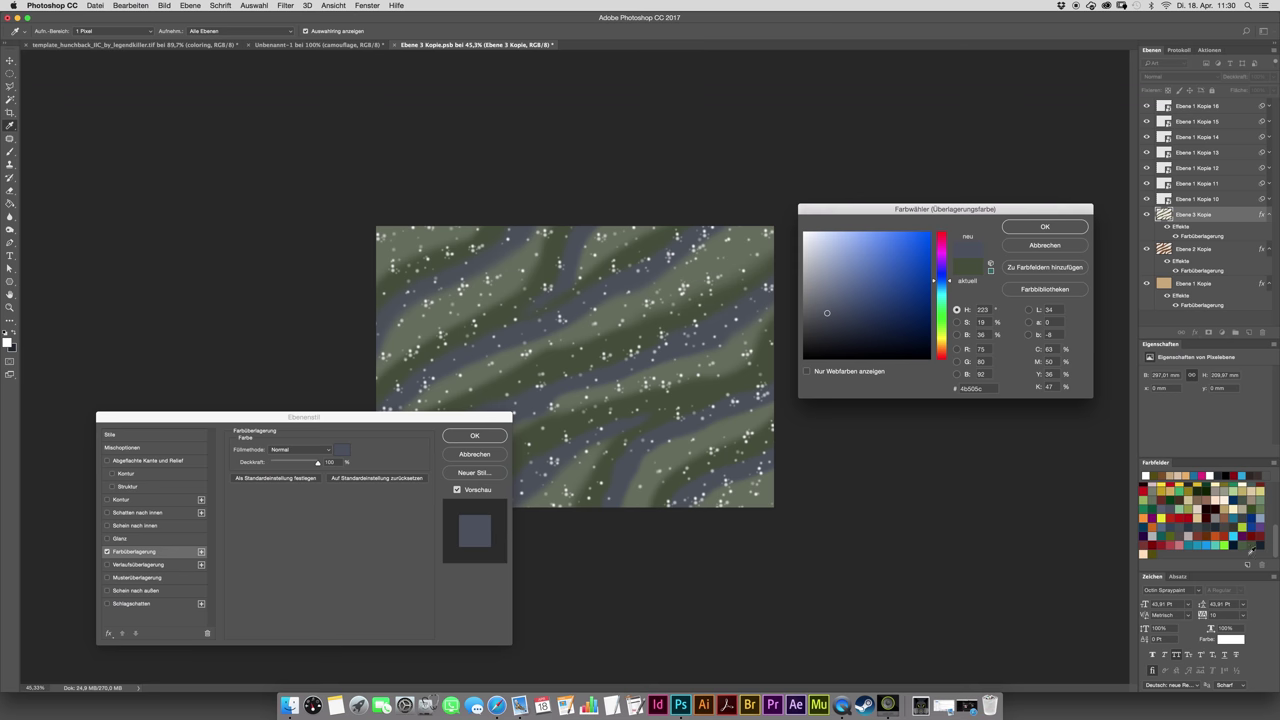
pyautogui.press('Return')
pyautogui.press('Return')
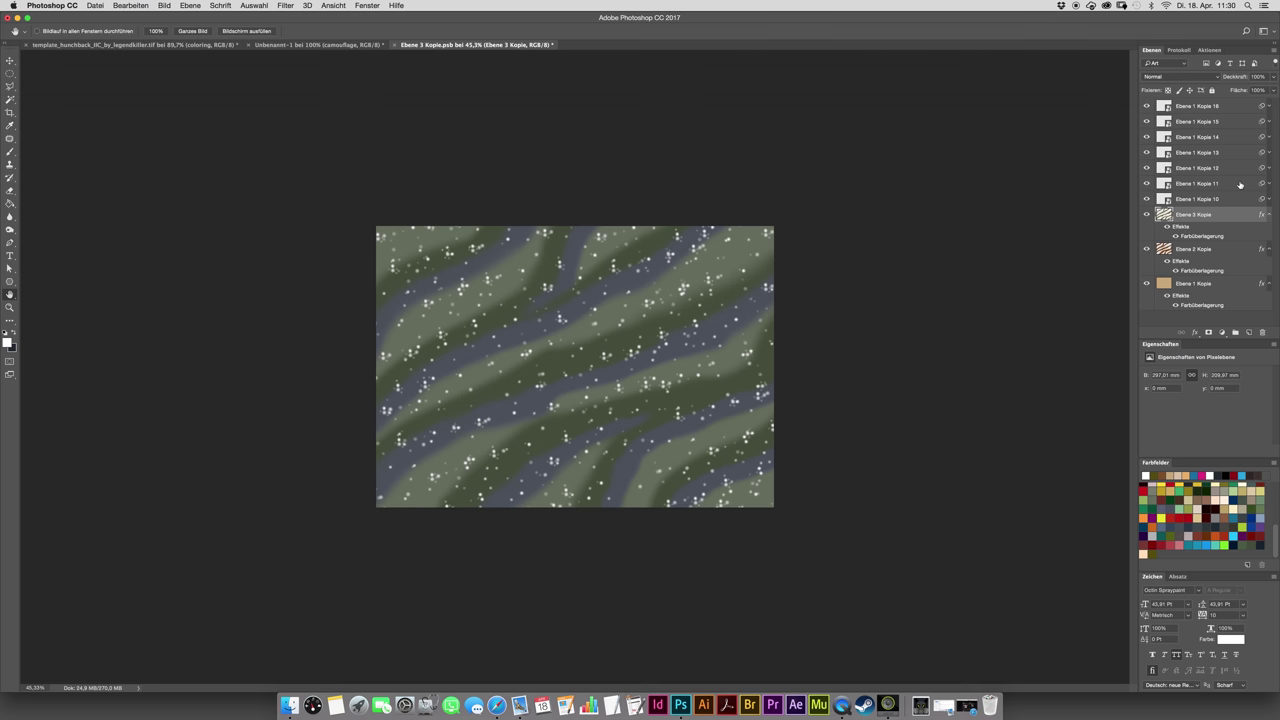
# - Add a Color Overlay effect to the dot layer Ebene 1 Kopie 10 and open its overlay colour for editing
pyautogui.click(1243, 200)
pyautogui.click(1195, 332)
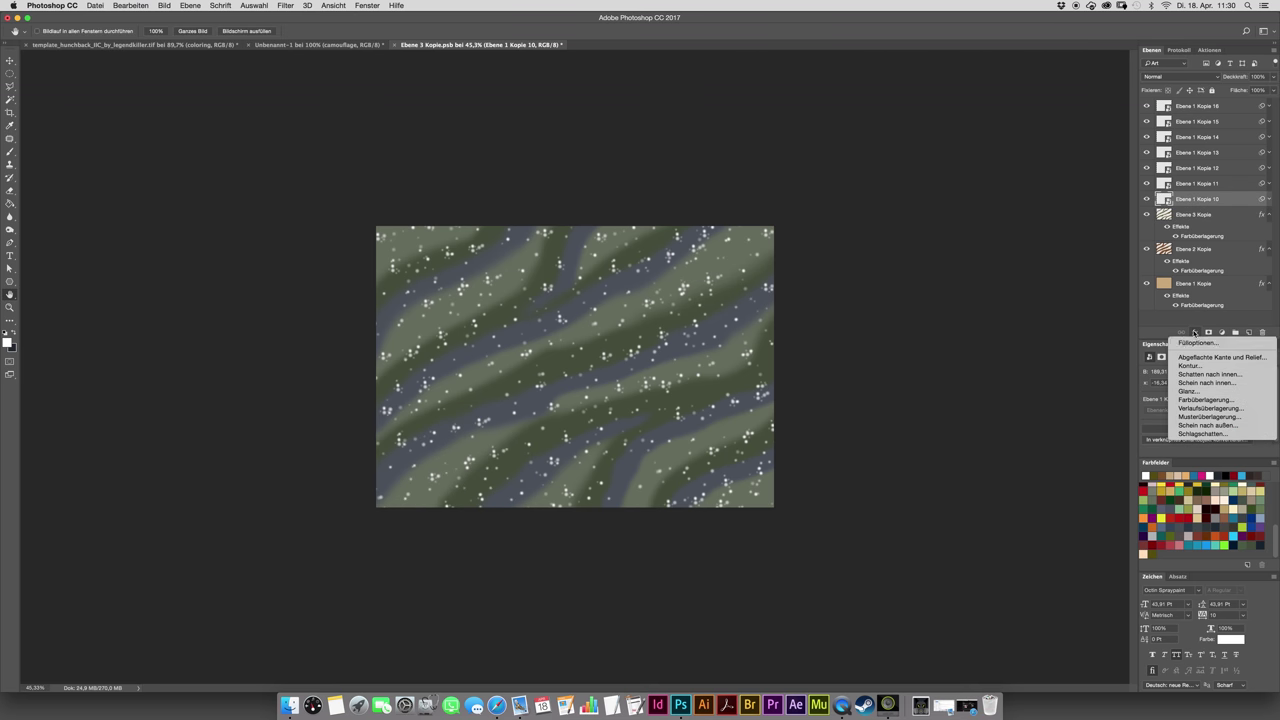
pyautogui.click(1193, 396)
pyautogui.click(342, 449)
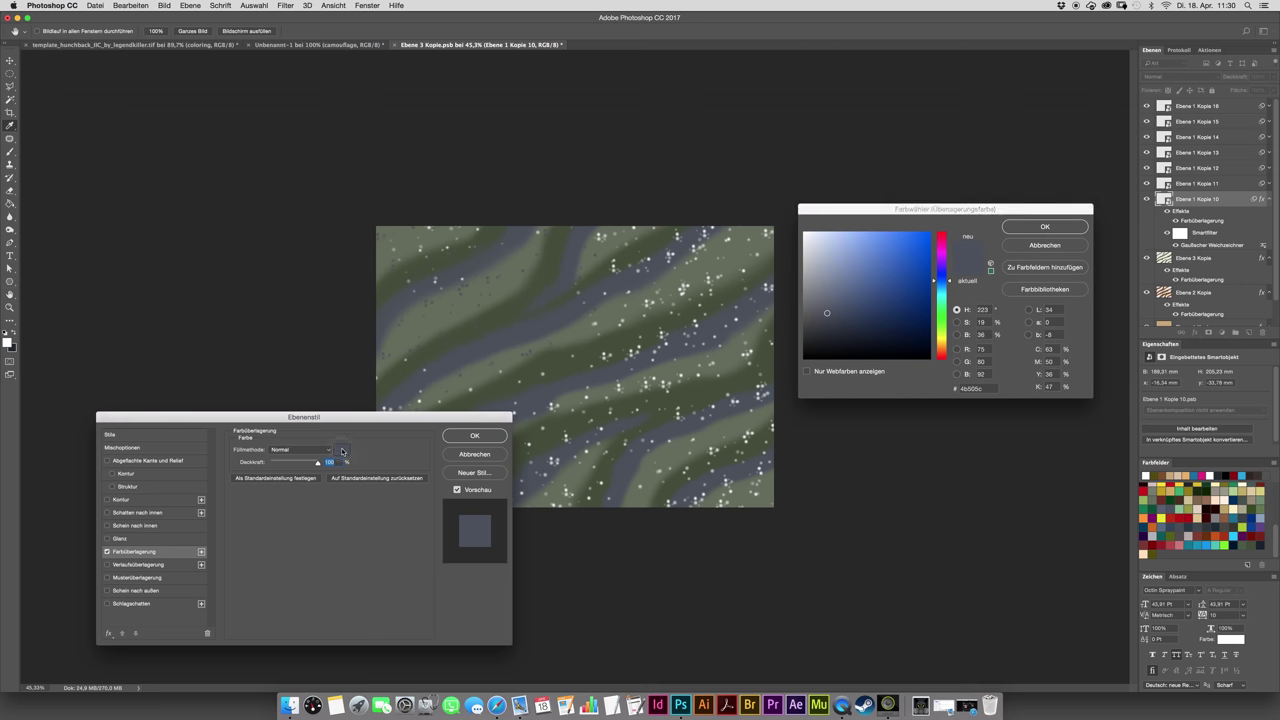
# - Try several swatches for the dot layer's overlay colour and apply the light beige #cbc1b3
pyautogui.click(1262, 500)
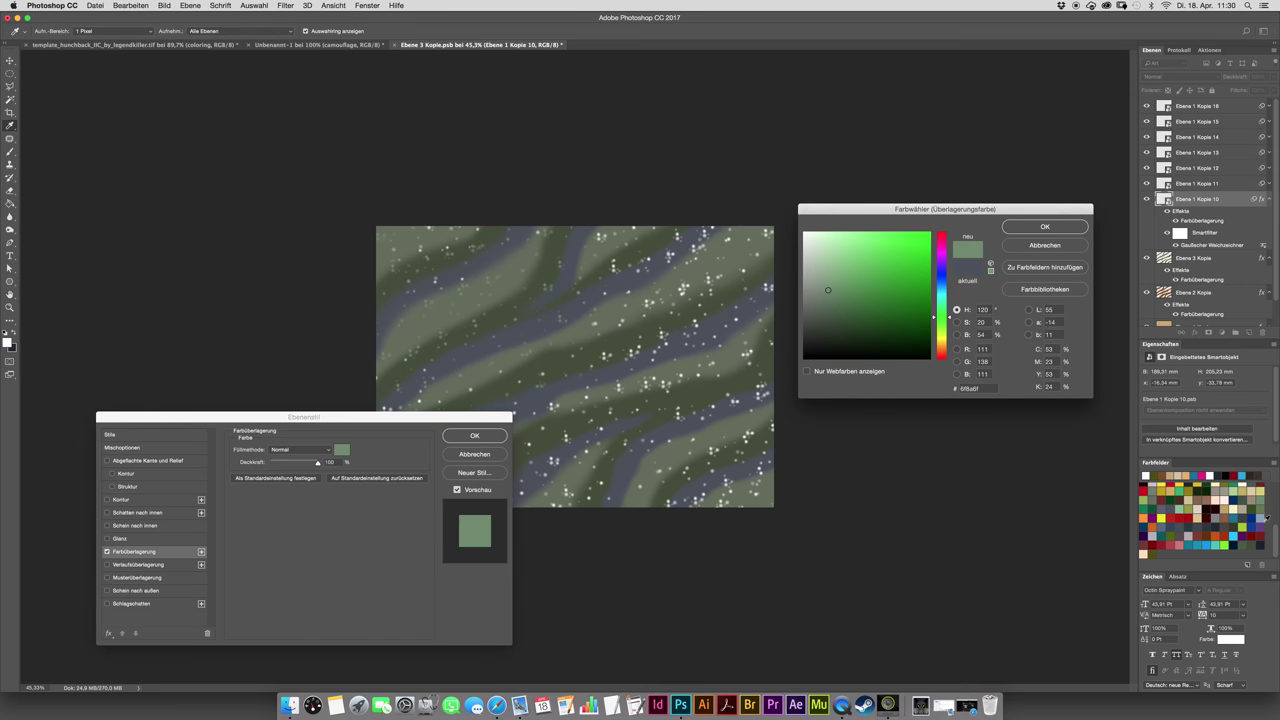
pyautogui.click(1221, 512)
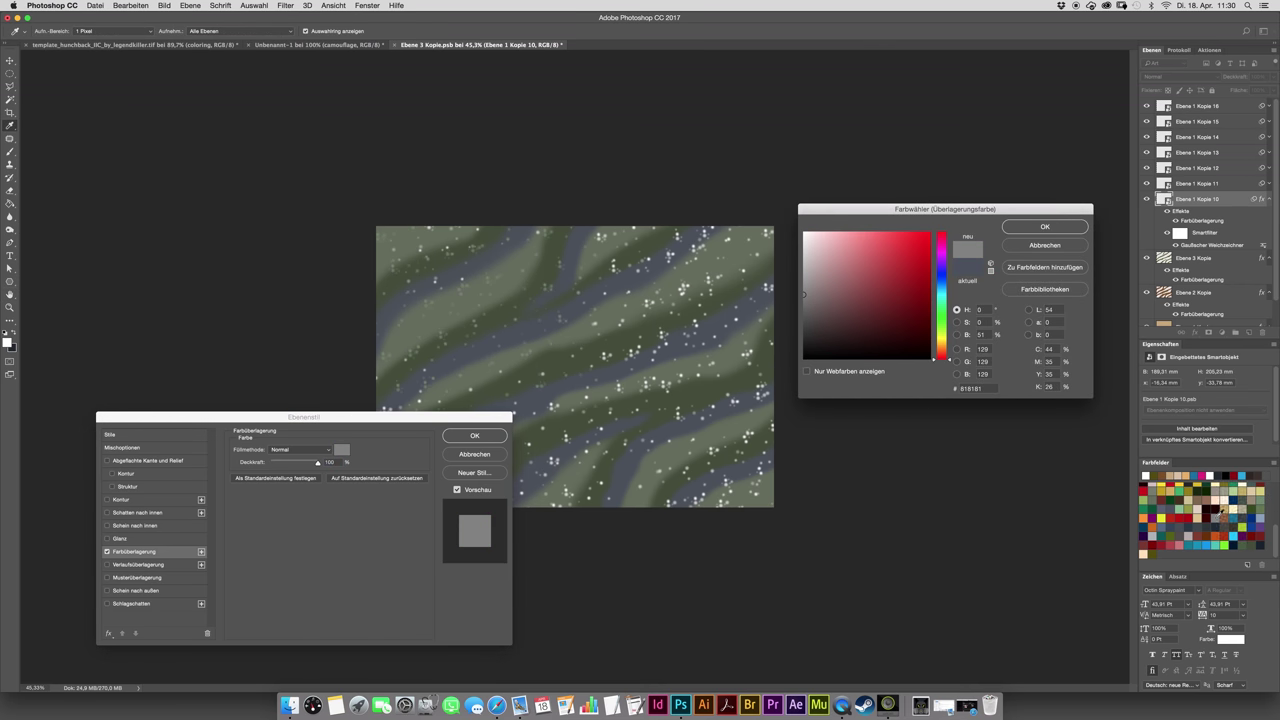
pyautogui.click(1201, 495)
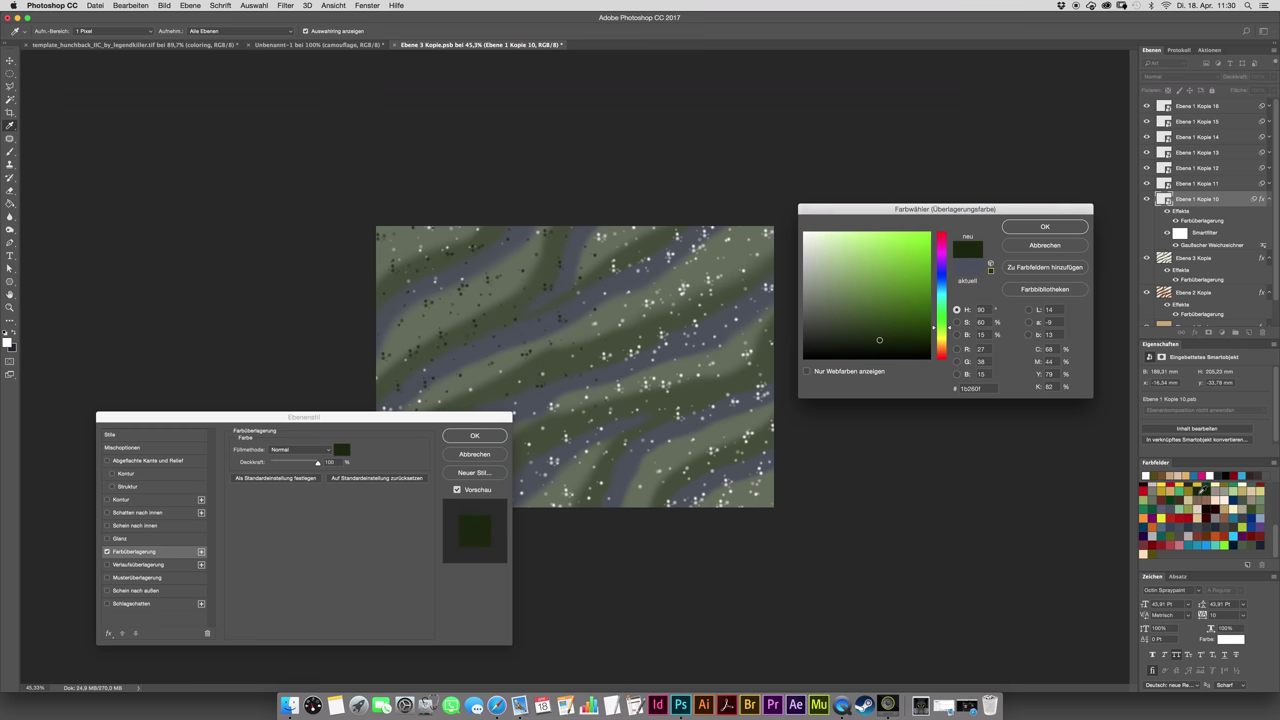
pyautogui.click(1202, 524)
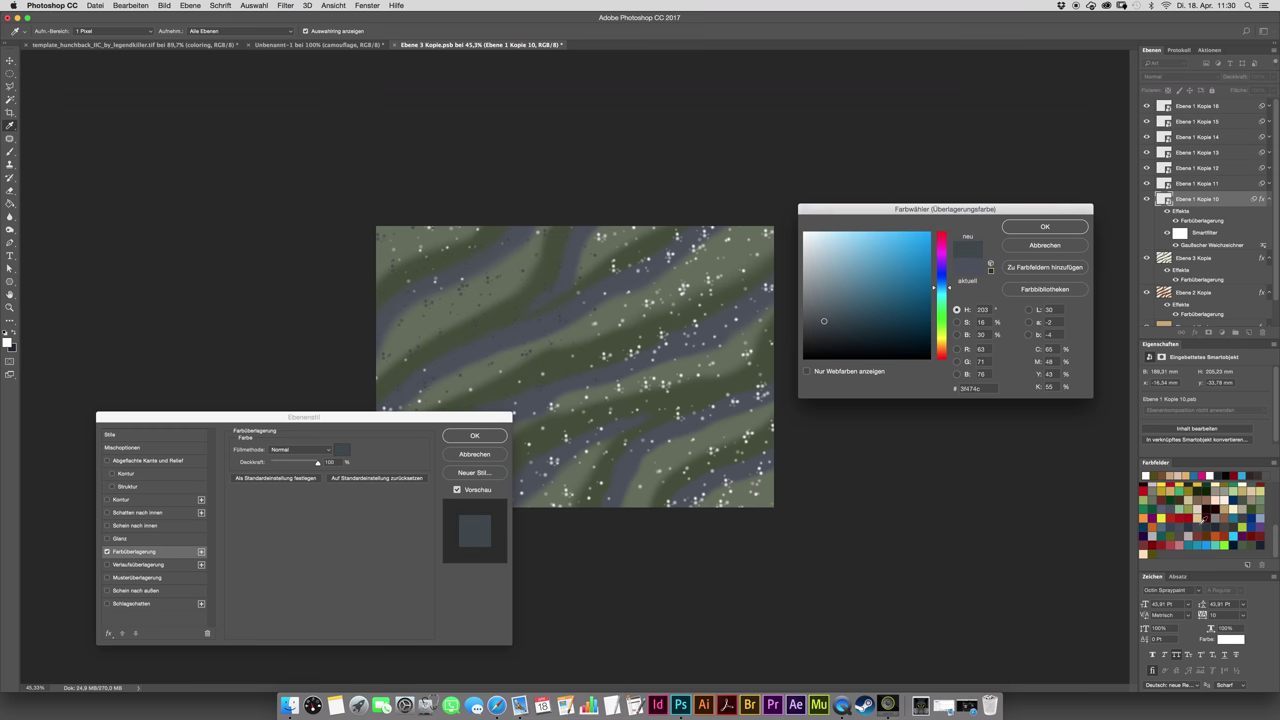
pyautogui.click(1157, 490)
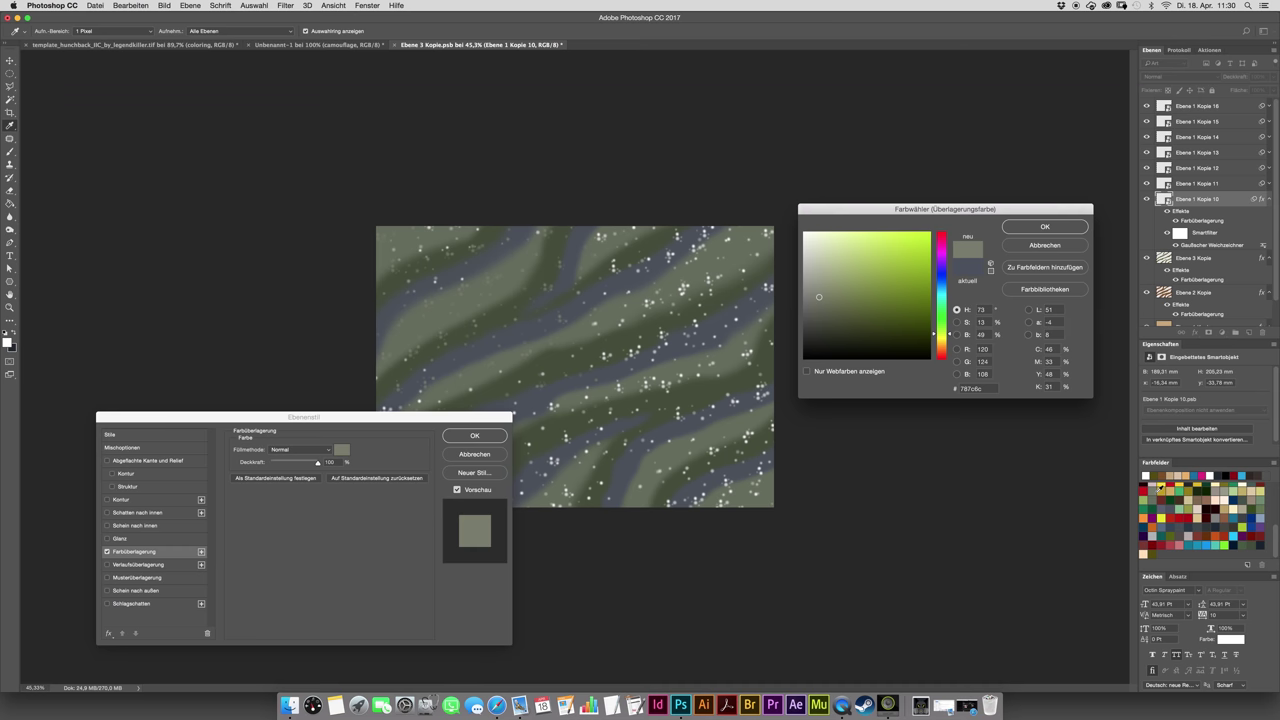
pyautogui.scroll(-3, 1228, 506)
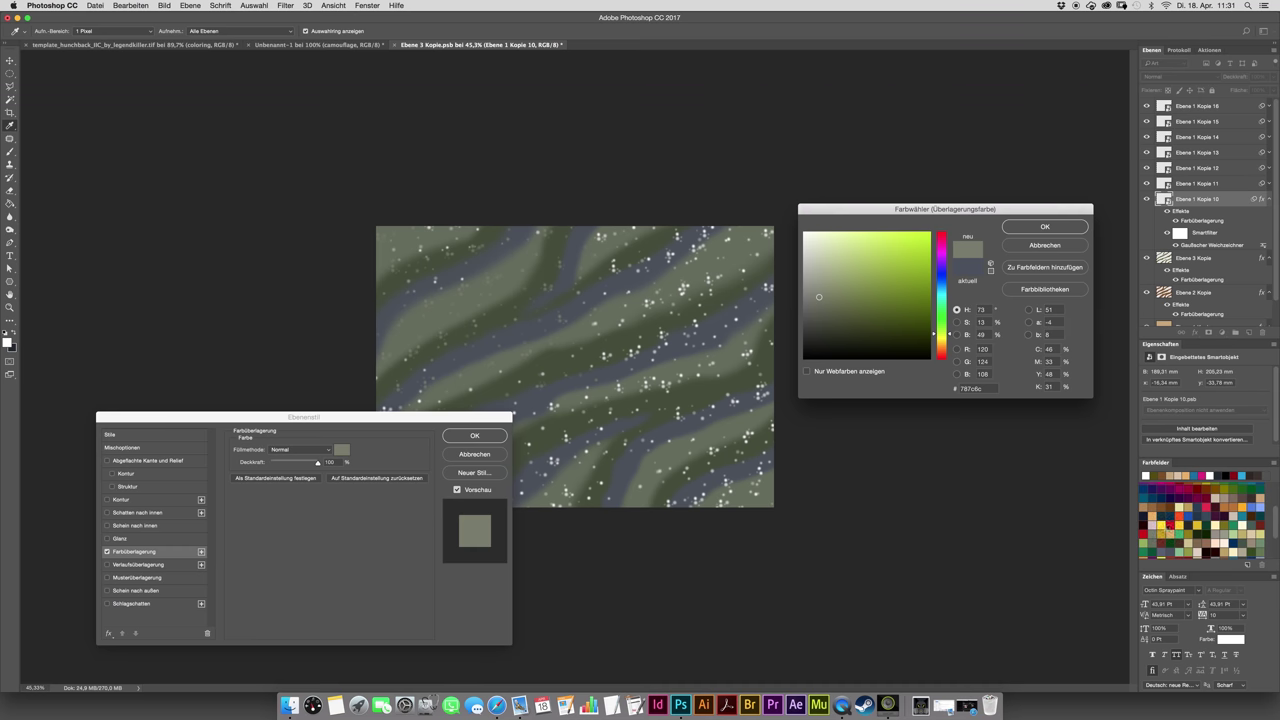
pyautogui.click(1222, 538)
pyautogui.click(1233, 518)
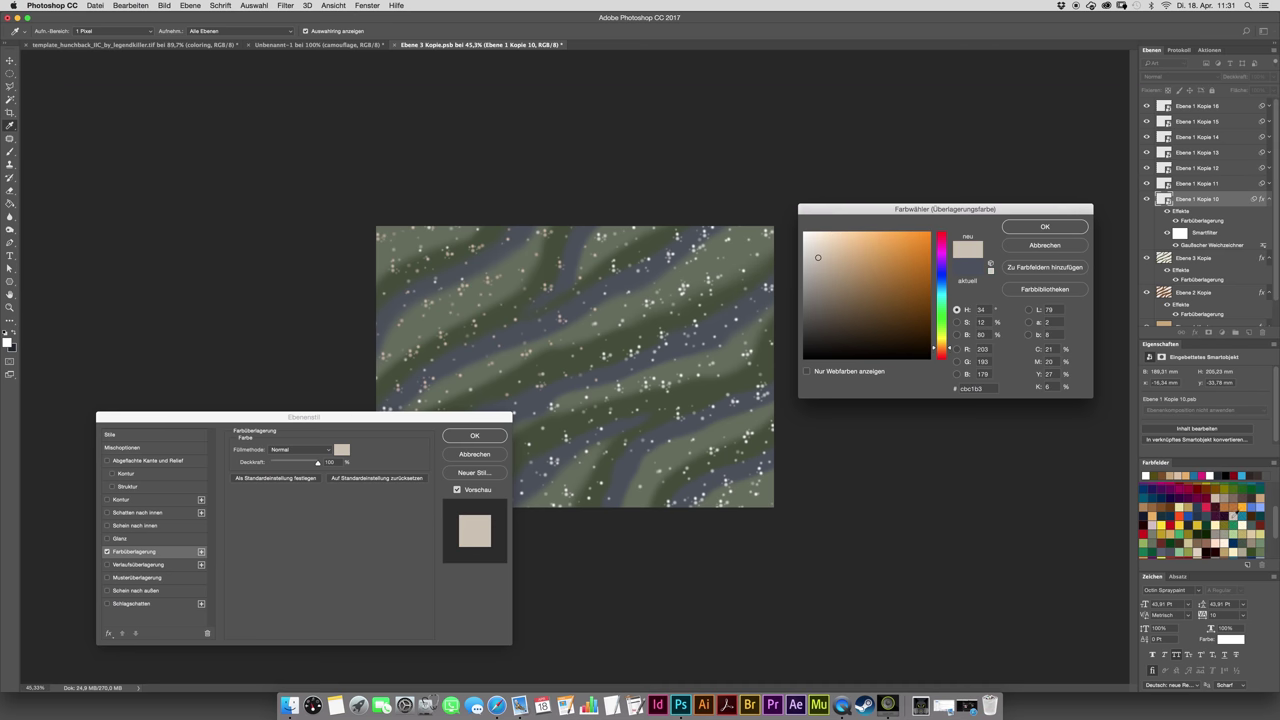
pyautogui.press('Return')
pyautogui.press('Return')
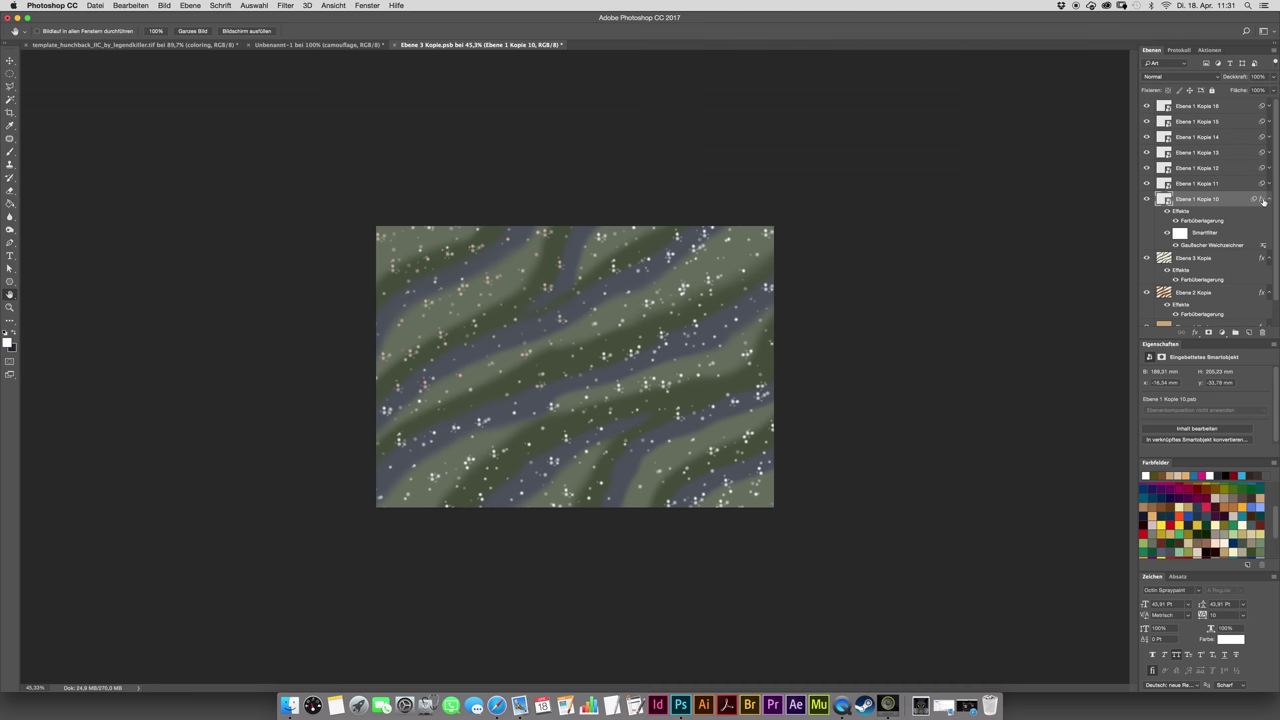
# - Copy the Color Overlay from Ebene 1 Kopie 10 to the other six dot layers, save, and check the mech
pyautogui.moveTo(1261, 198); pyautogui.dragTo(1277, 106)
pyautogui.click(1266, 142)
pyautogui.moveTo(1261, 154); pyautogui.dragTo(1277, 106)
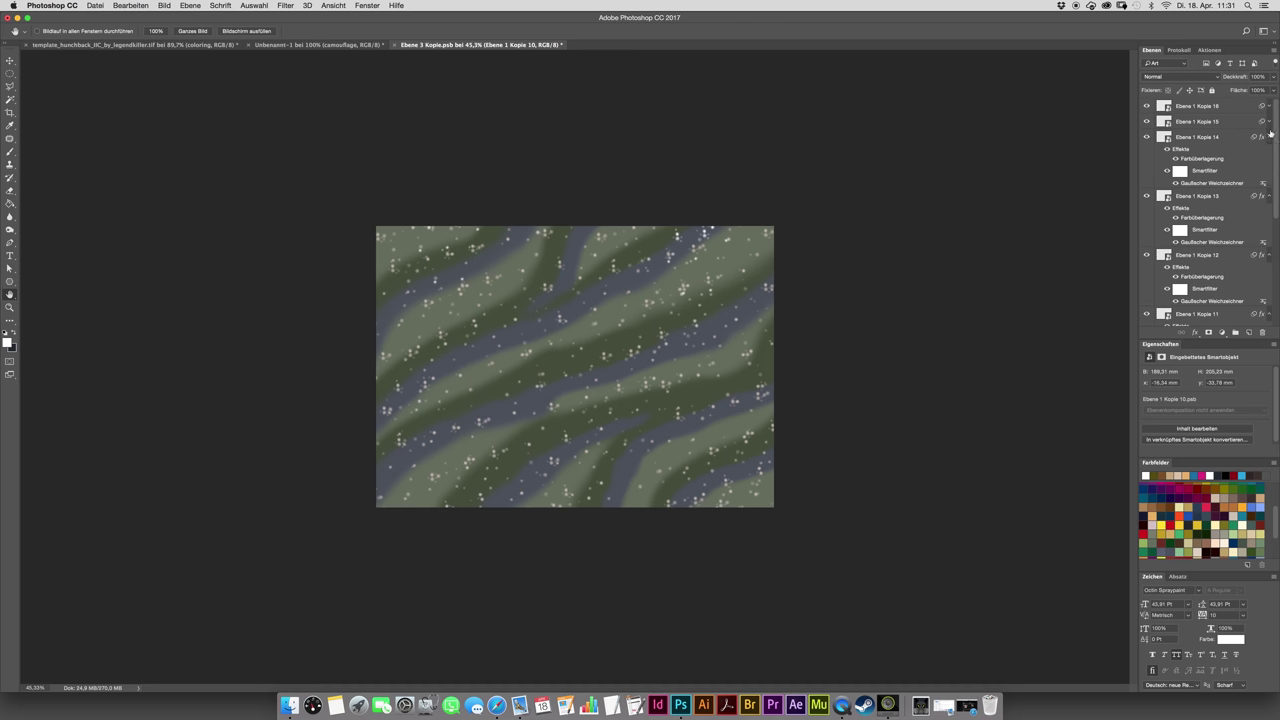
pyautogui.scroll(-3, 1261, 130)
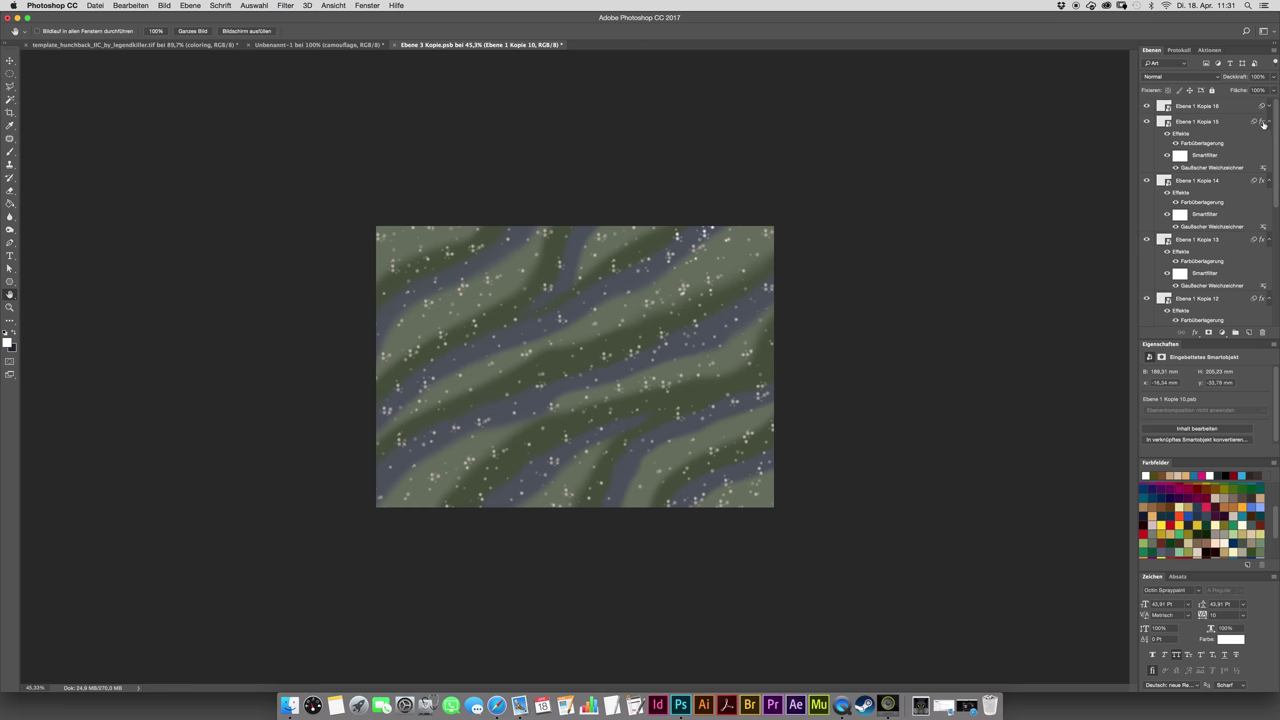
pyautogui.keyDown('alt'); pyautogui.click(1268, 101); pyautogui.keyUp('alt')
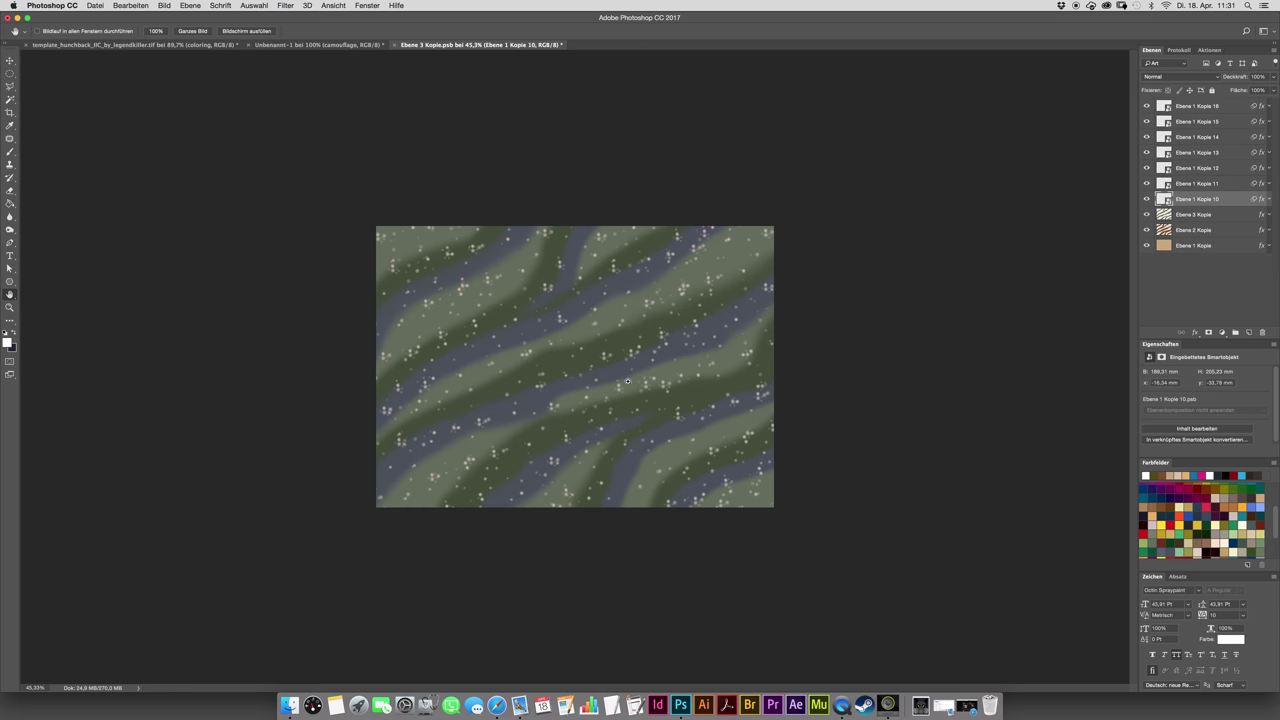
pyautogui.press('super+s')
pyautogui.click(190, 45)
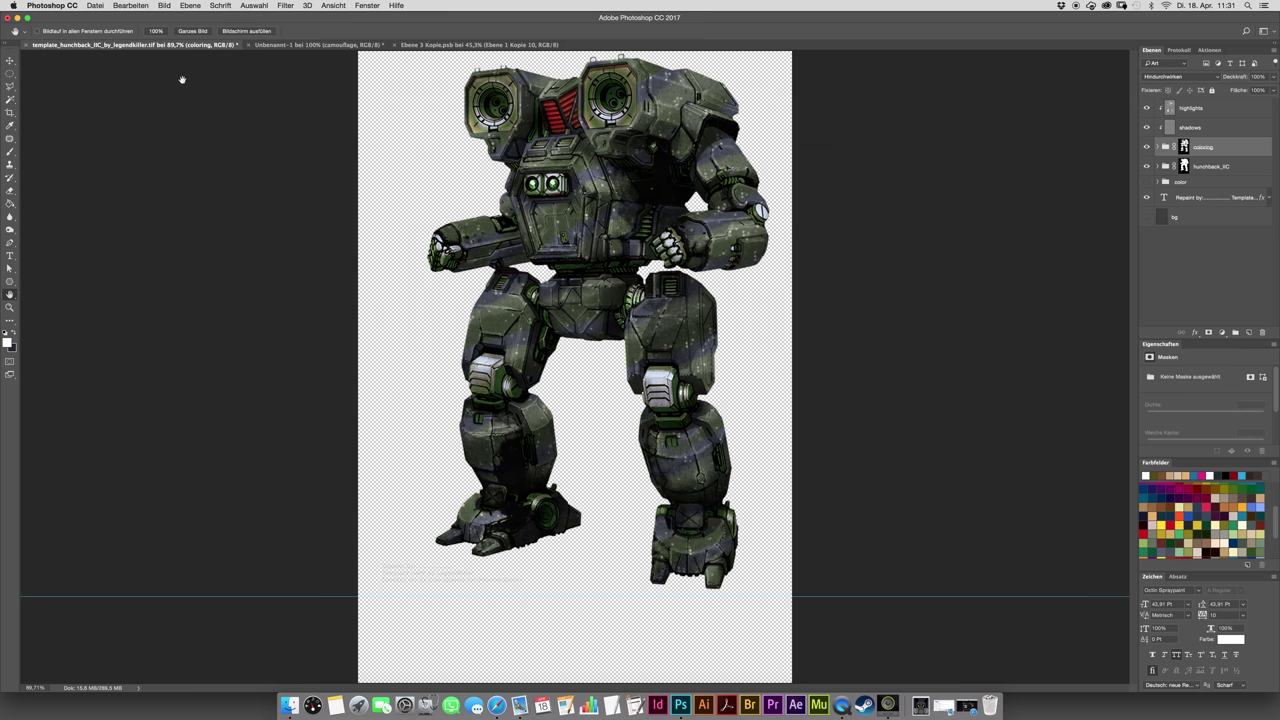
# - Back in the camouflage smart object, merge all layers from Ebene 1 Kopie 16 down to Ebene 1 Kopie into one
pyautogui.click(502, 46)
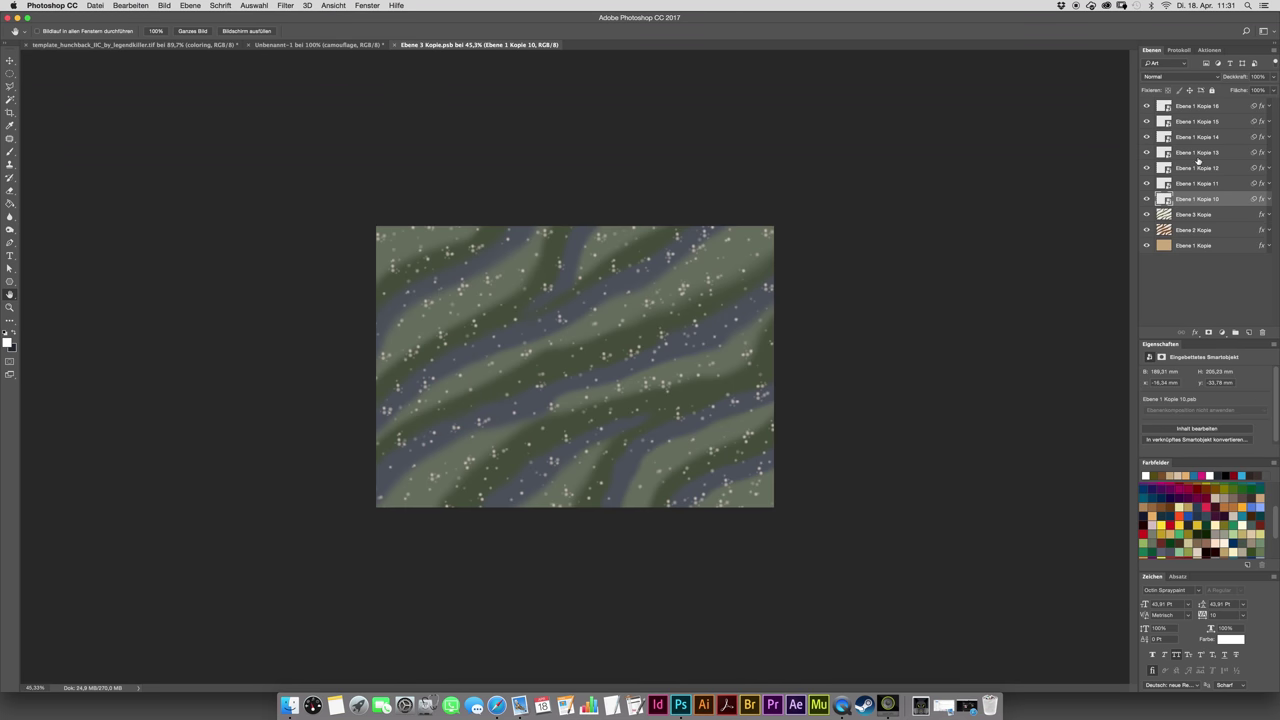
pyautogui.click(1220, 108)
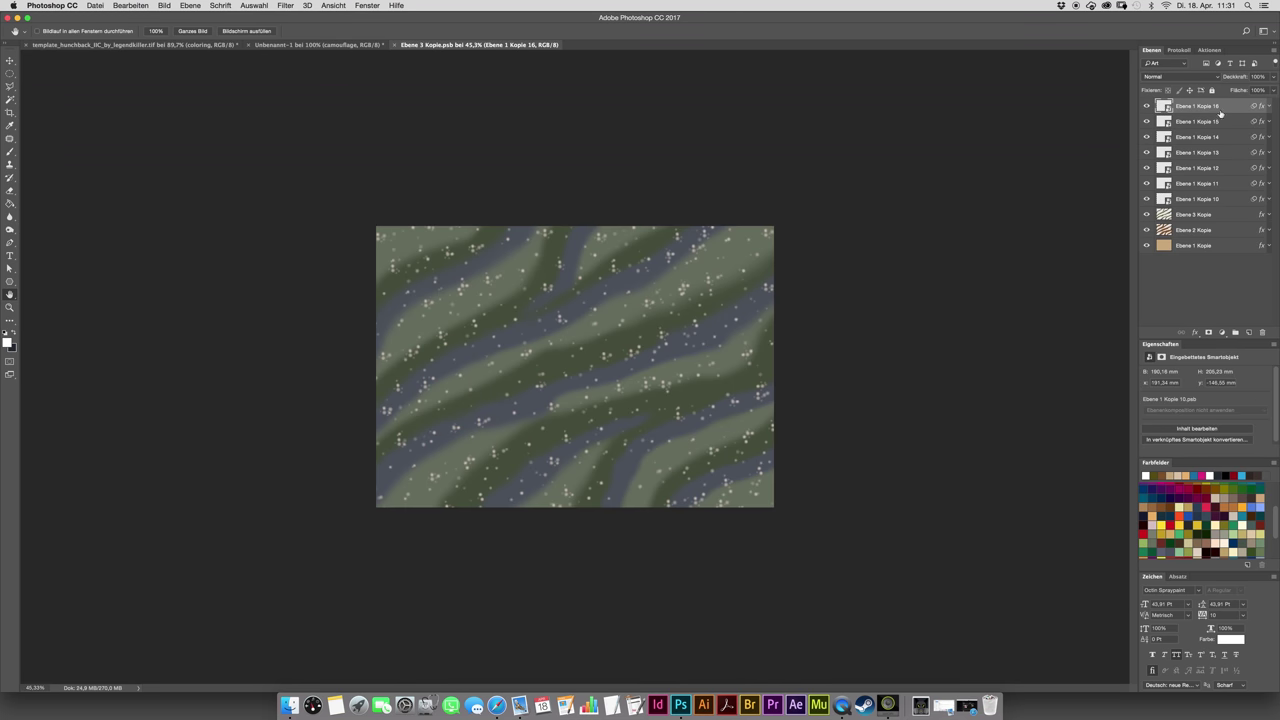
pyautogui.keyDown('shift'); pyautogui.click(1223, 245); pyautogui.keyUp('shift')
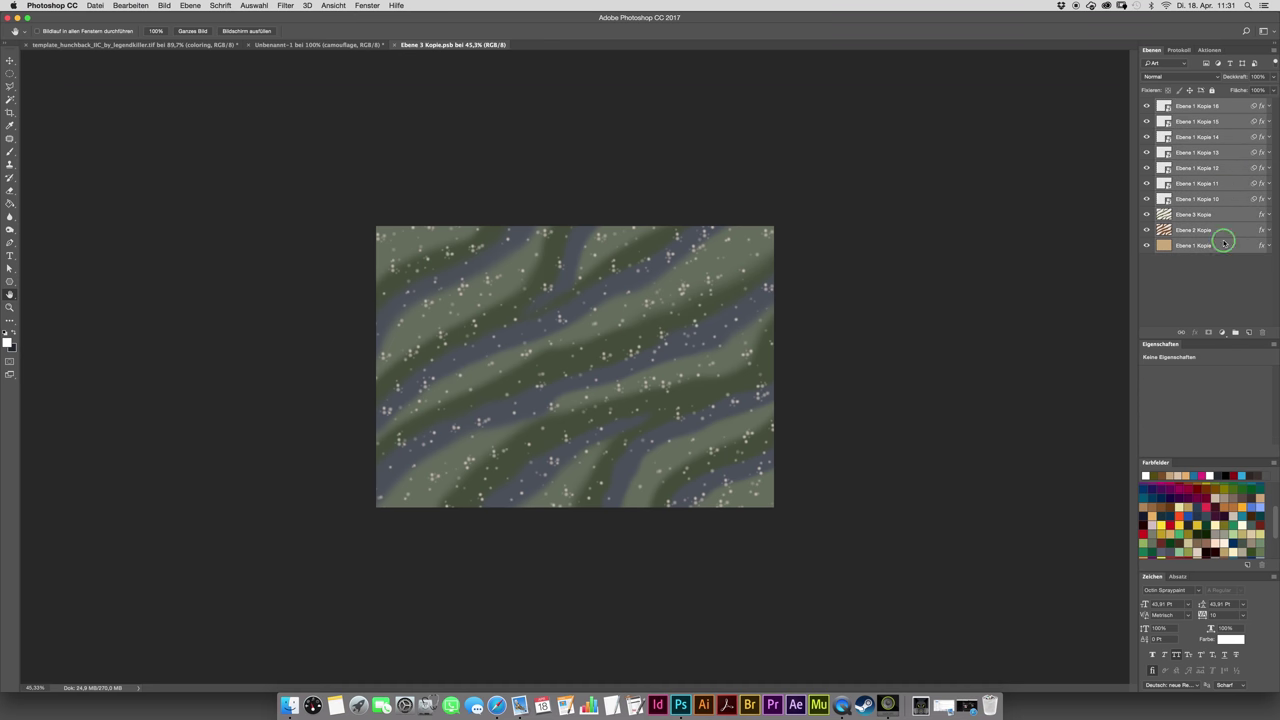
pyautogui.rightClick(1224, 245)
pyautogui.click(1147, 514)
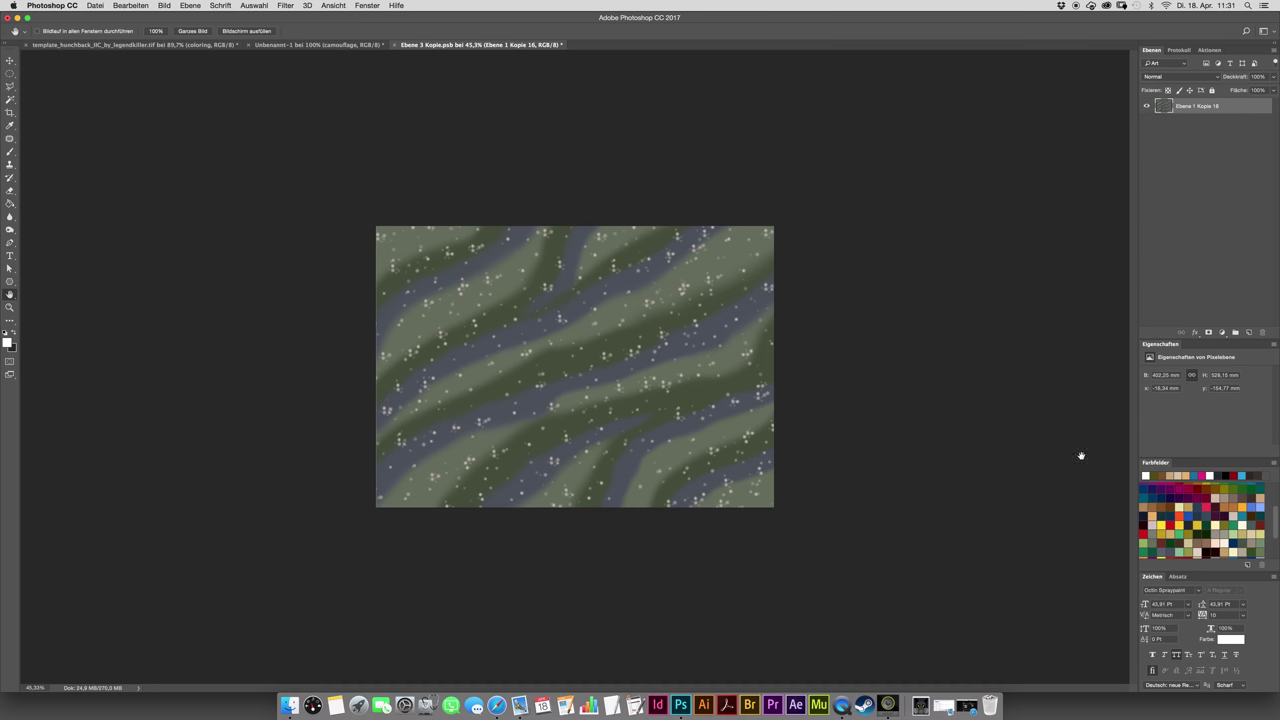
# - Open the Filter Gallery for the merged layer, fit the pattern in the preview, and delete the Tontrennung & Kantenbetonung filter
pyautogui.click(286, 5)
pyautogui.click(328, 49)
pyautogui.press('super+alt+f')
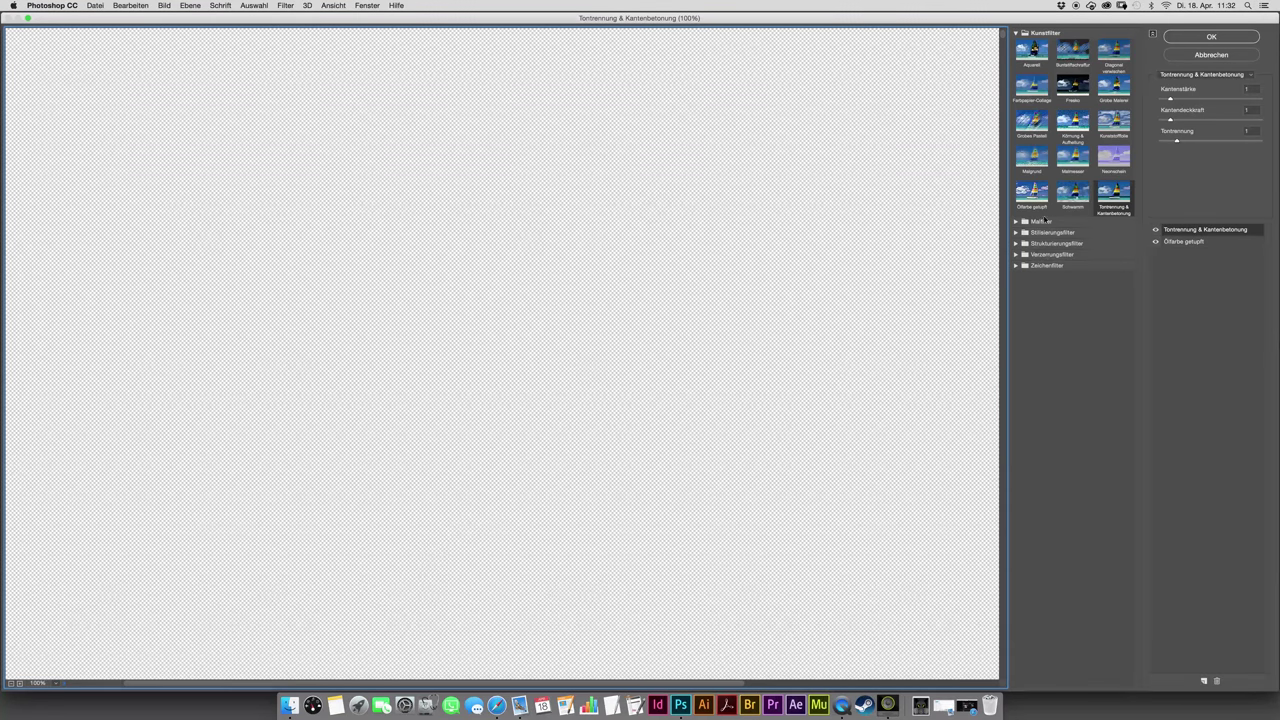
pyautogui.click(1025, 224)
pyautogui.click(1025, 224)
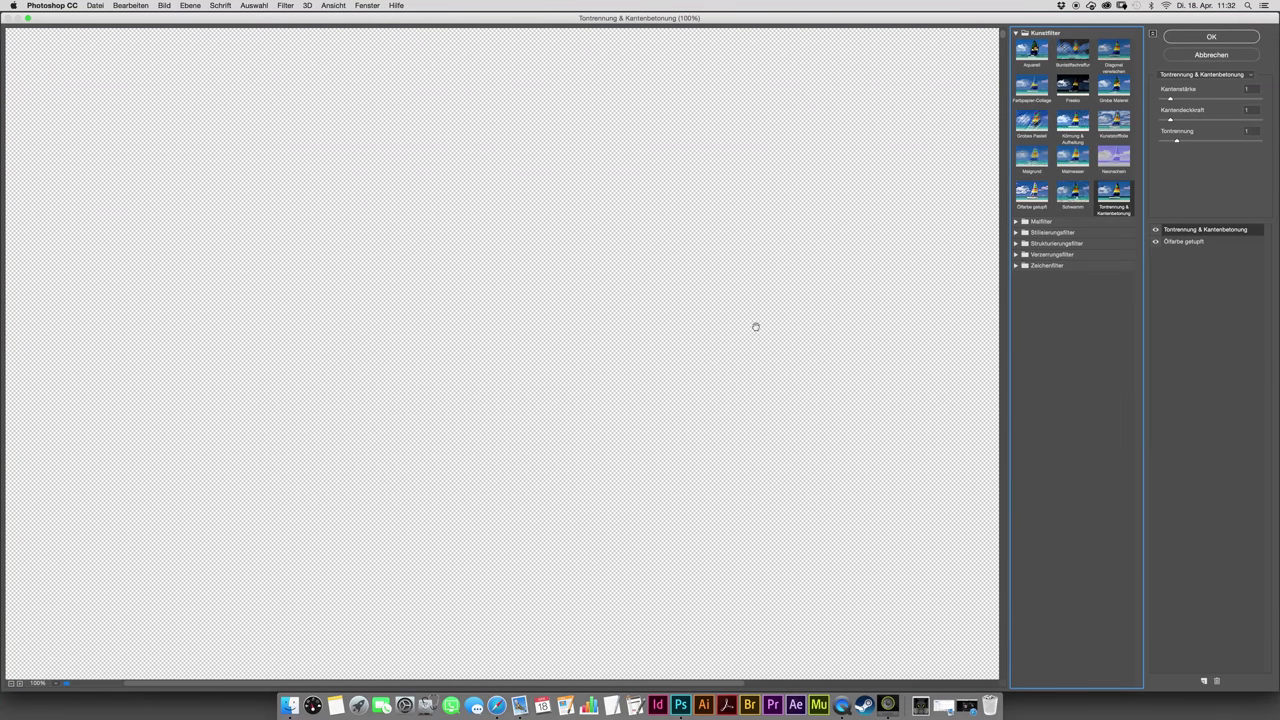
pyautogui.click(11, 683)
pyautogui.click(1217, 681)
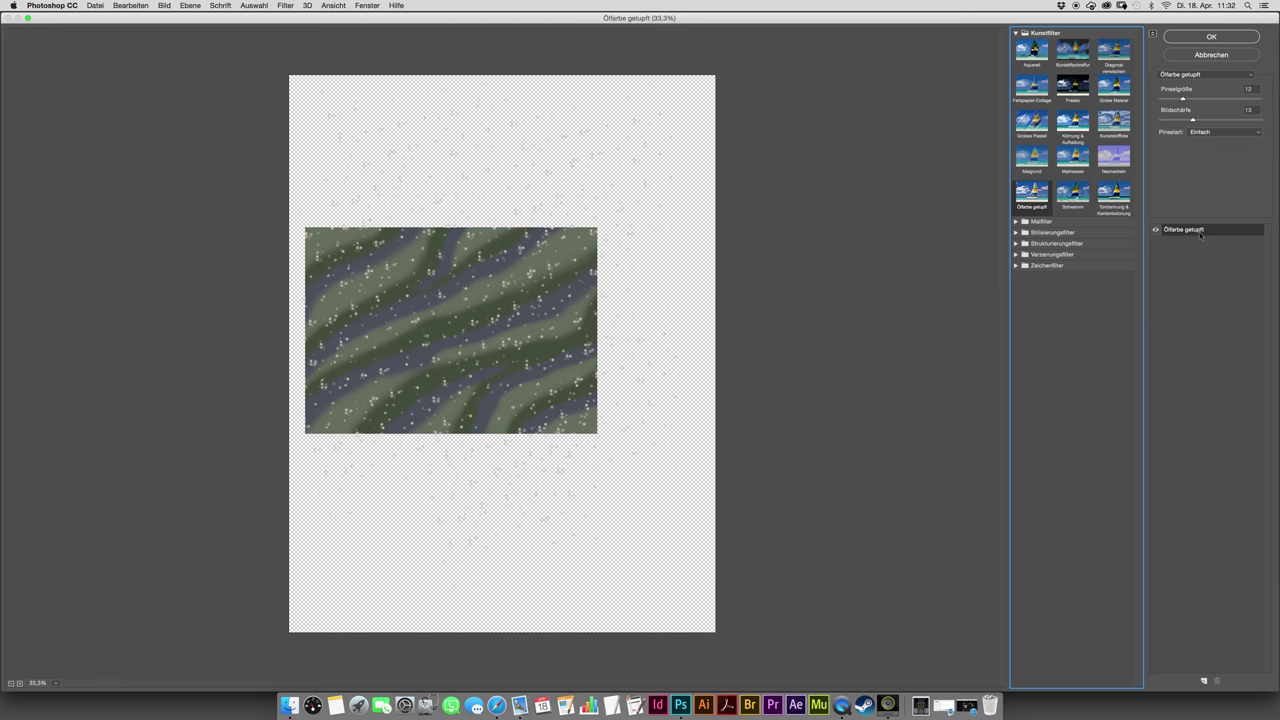
# - Replace the Ölfarbe getupft effect with Buntglas-Mosaik from the Strukturierungsfilter group
pyautogui.click(1060, 222)
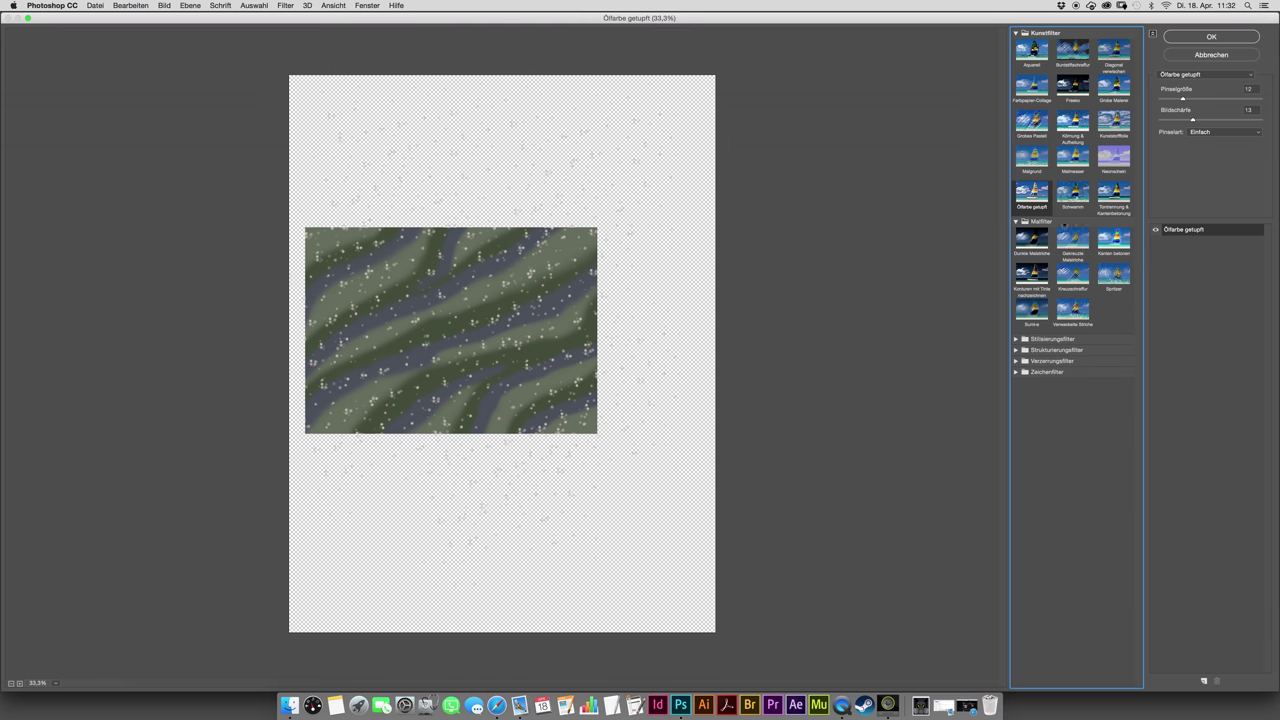
pyautogui.click(1016, 339)
pyautogui.click(1016, 385)
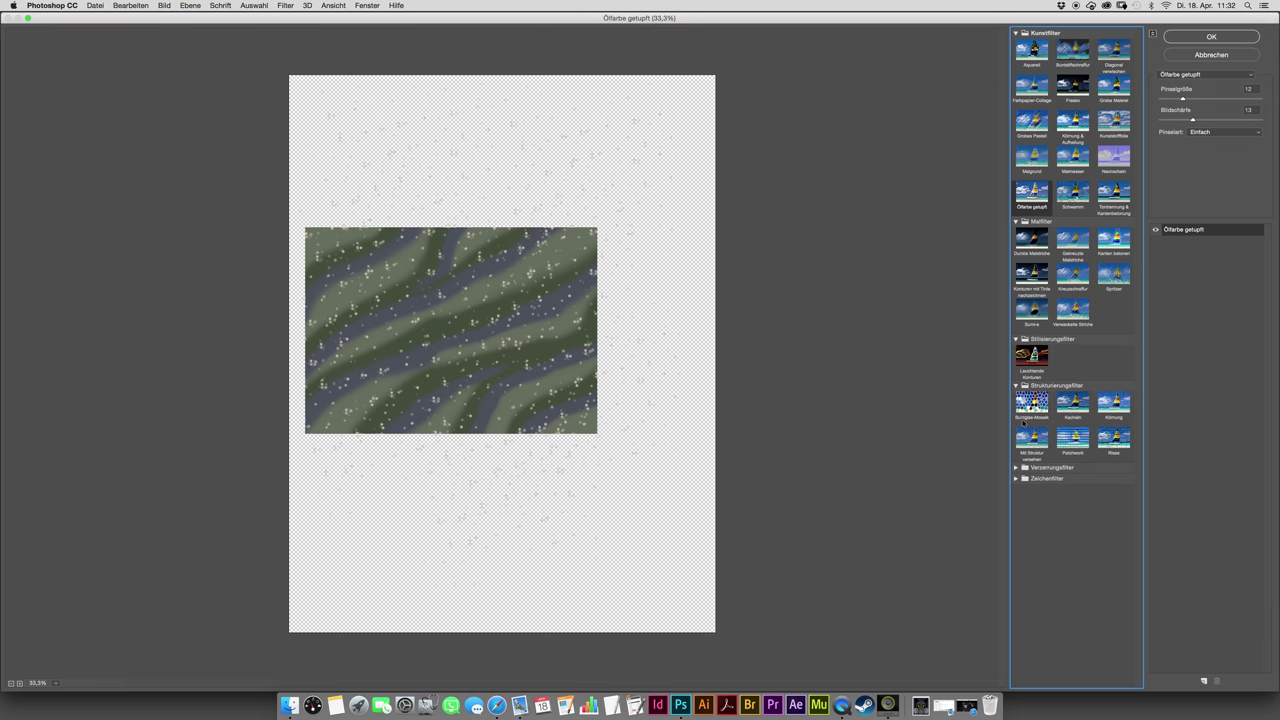
pyautogui.click(1030, 404)
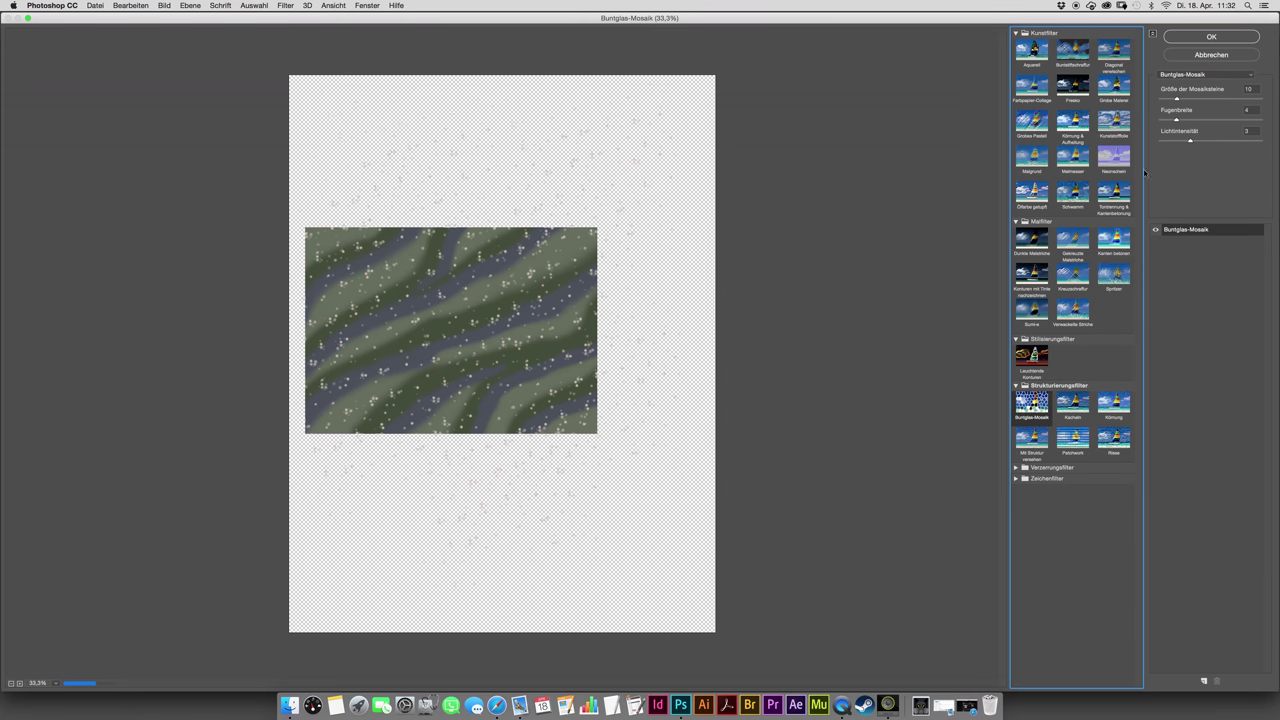
pyautogui.click(19, 683)
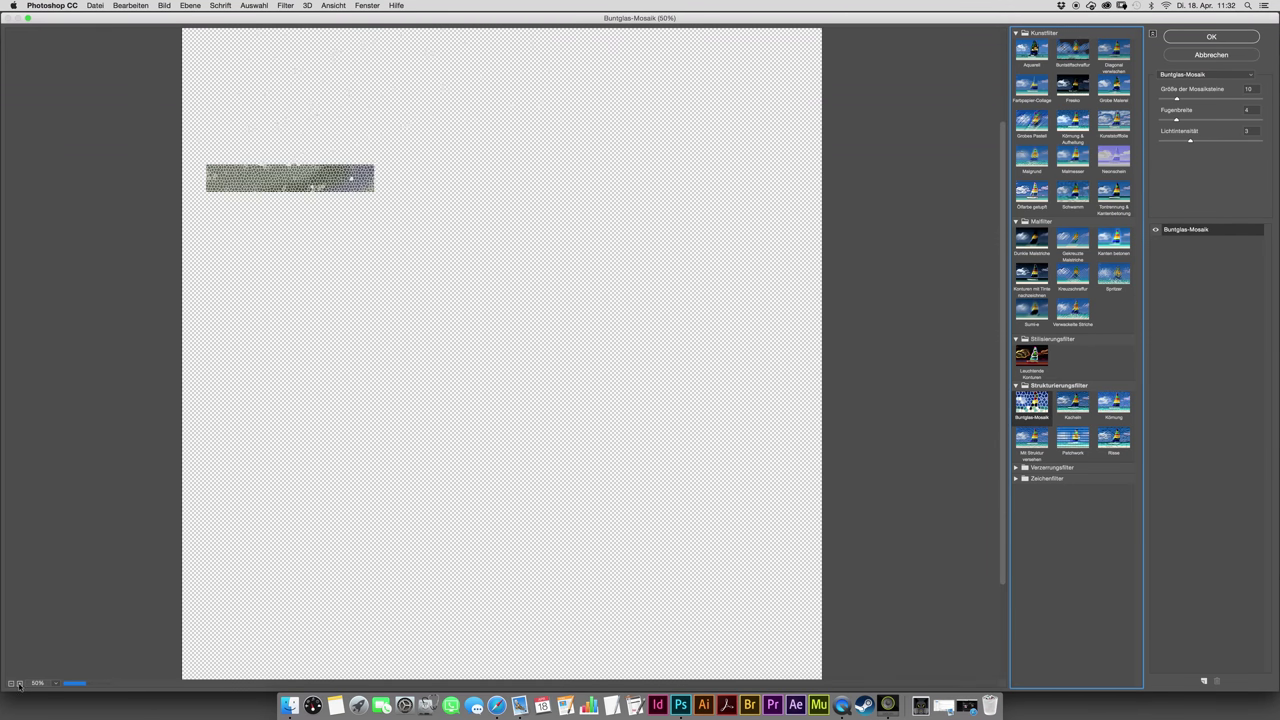
# - Set the mosaic's Fugenbreite to 1 and Lichtintensität to 0, and try several tile sizes, settling on Größe der Mosaiksteine 40
pyautogui.moveTo(1176, 120); pyautogui.dragTo(1160, 120)
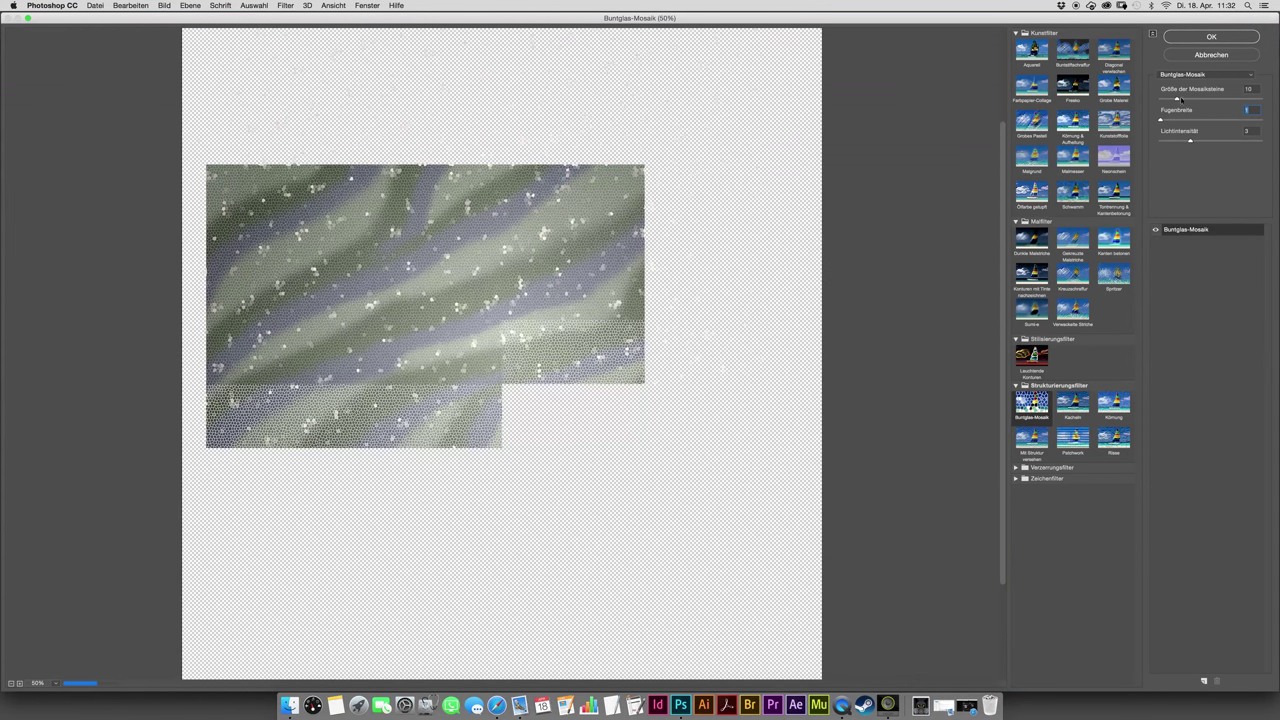
pyautogui.moveTo(1177, 99); pyautogui.dragTo(1192, 99)
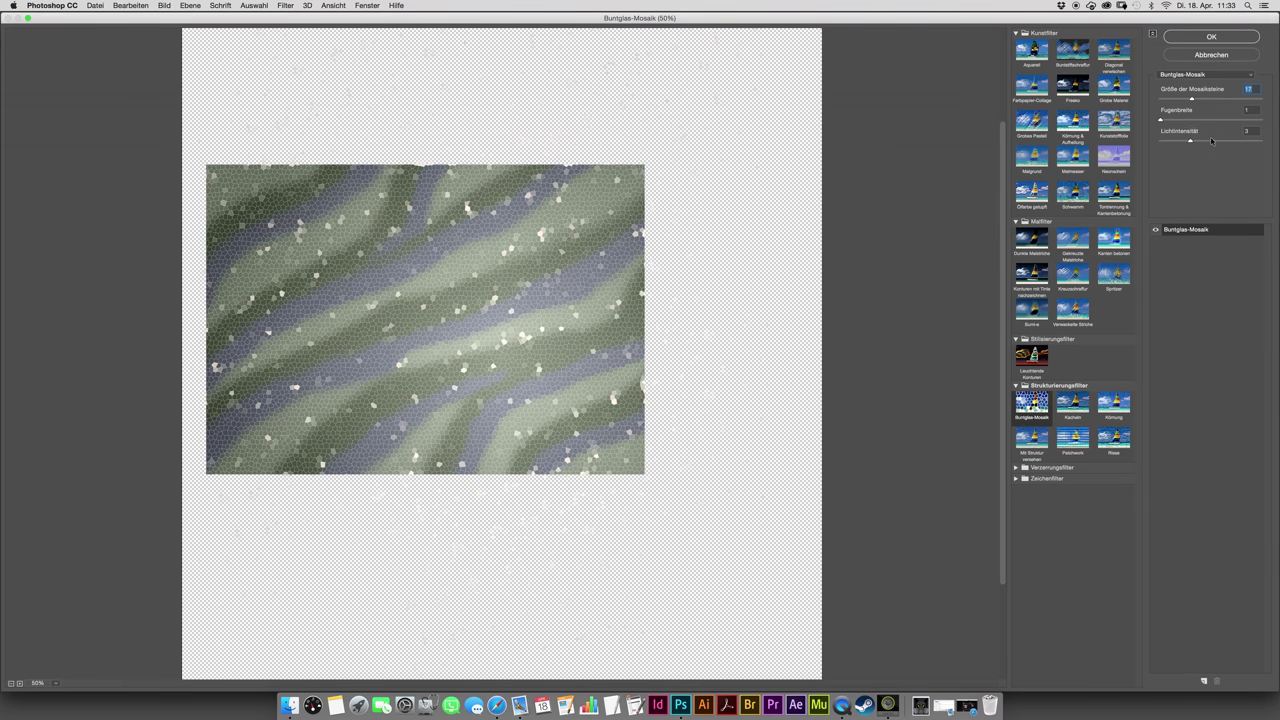
pyautogui.moveTo(1191, 142); pyautogui.dragTo(1160, 142)
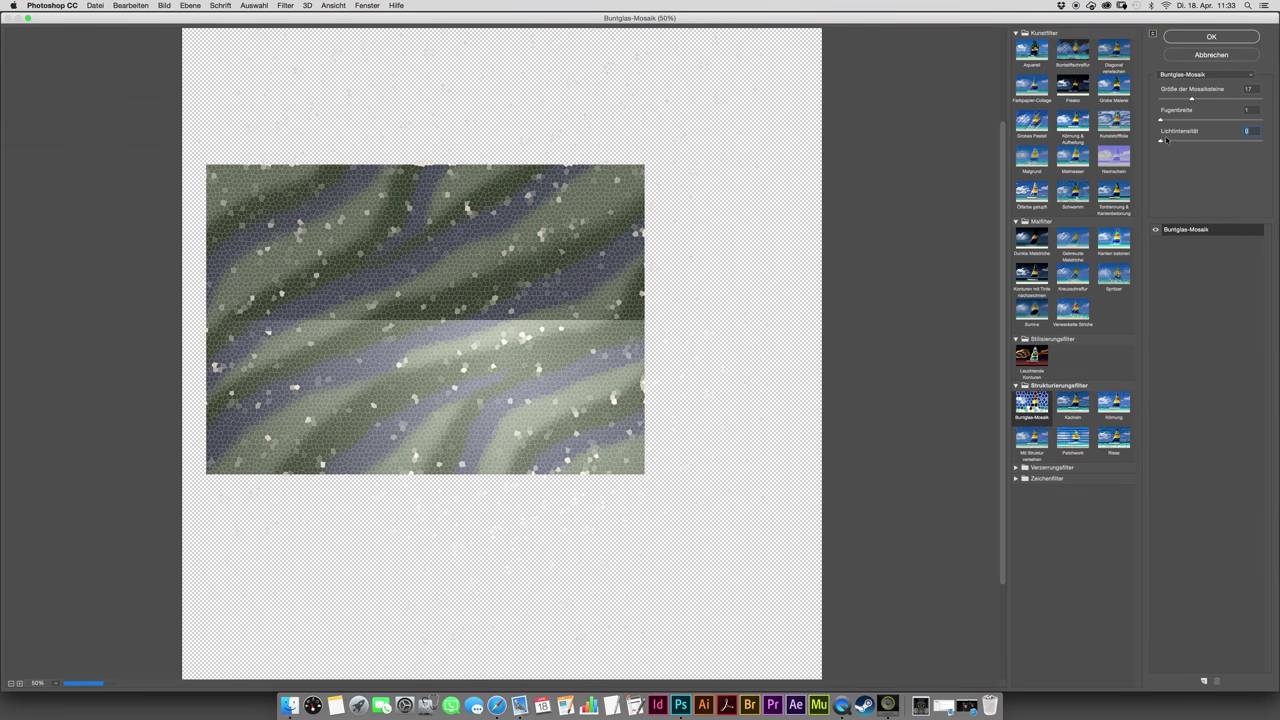
pyautogui.moveTo(1191, 100); pyautogui.dragTo(1218, 103)
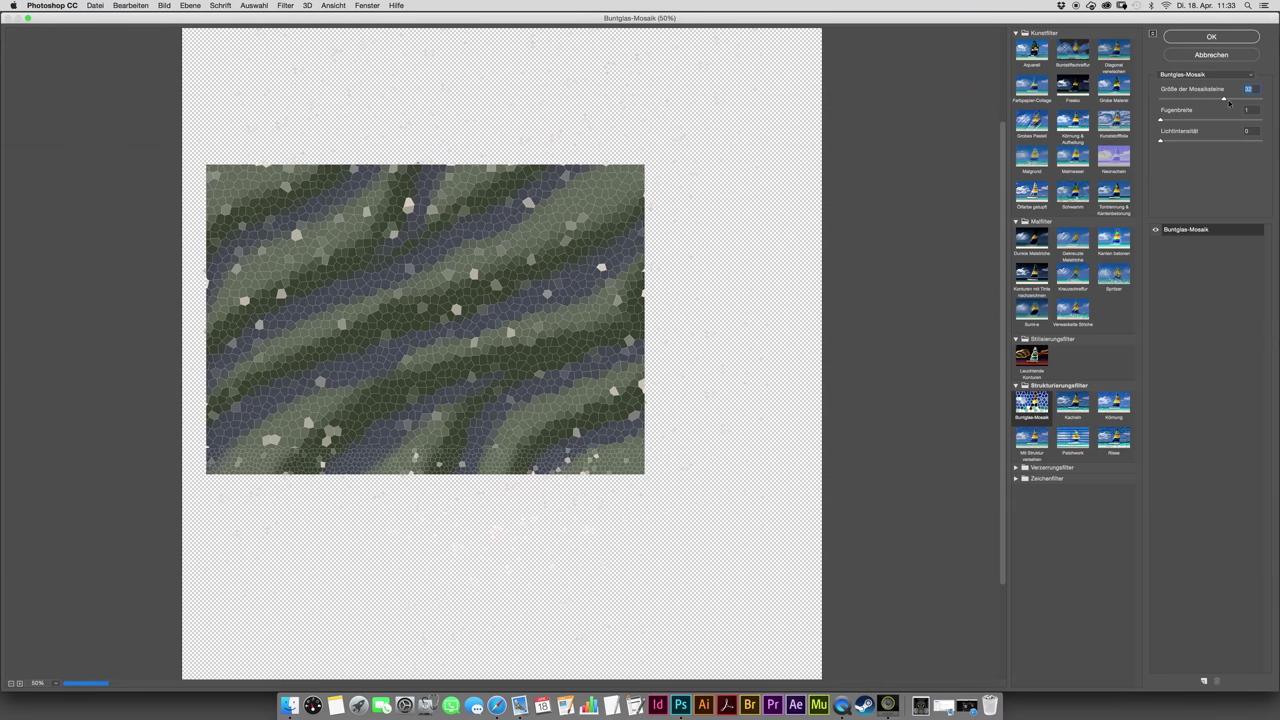
pyautogui.write('65')
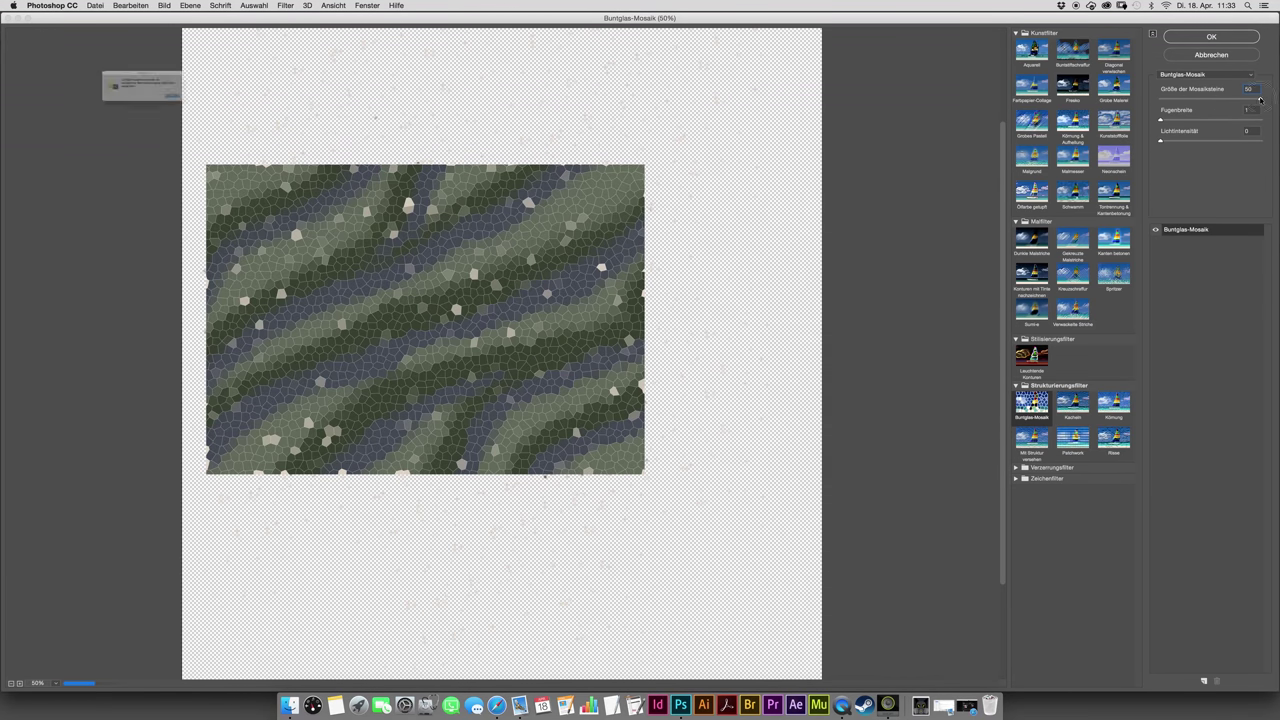
pyautogui.press('Return')
pyautogui.moveTo(1260, 100); pyautogui.dragTo(1241, 99)
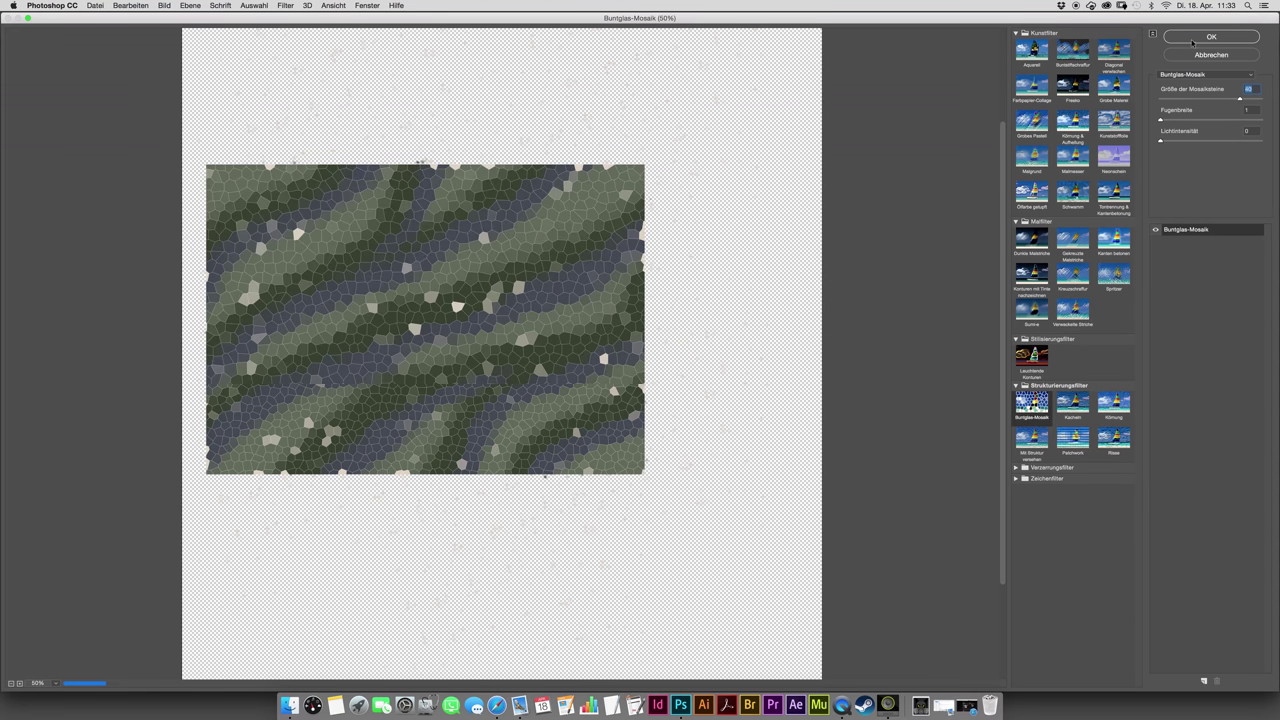
# - Add a second effect layer, try Fresko, Farbpapier-Collage and Aquarell on it, and apply the gallery with Malmesser
pyautogui.click(1204, 680)
pyautogui.click(1072, 85)
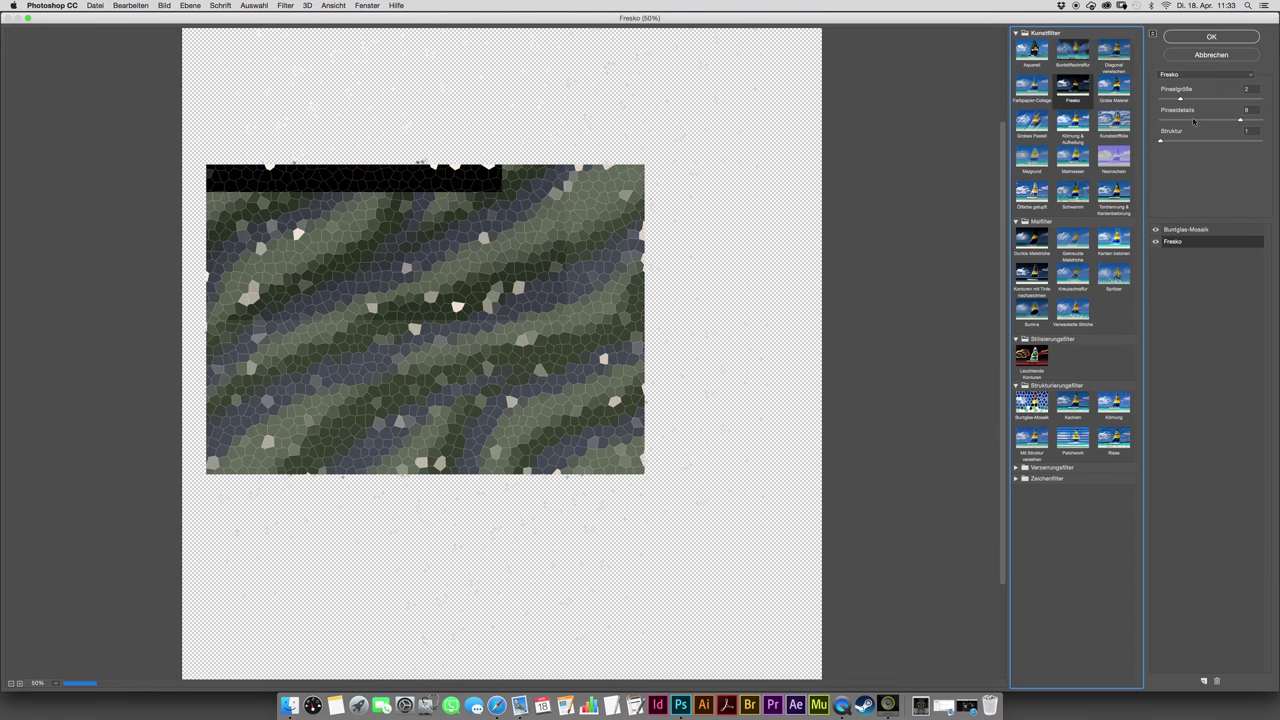
pyautogui.click(1030, 86)
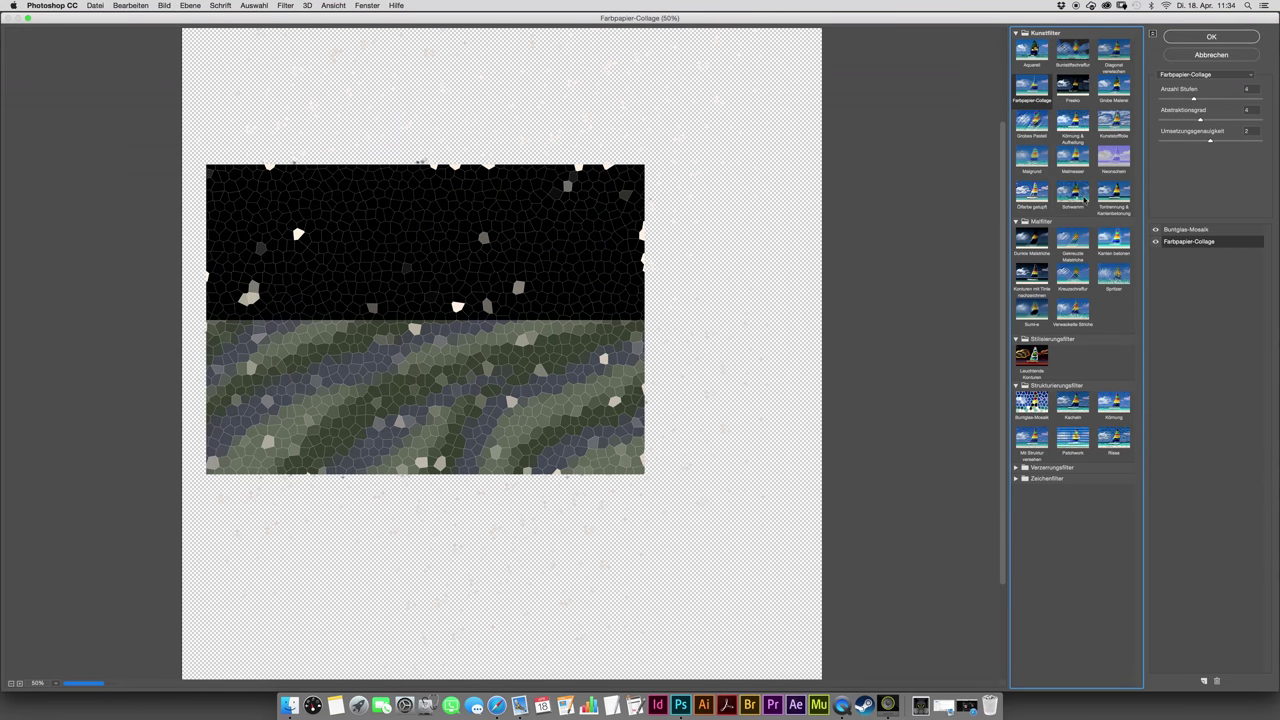
pyautogui.click(1029, 53)
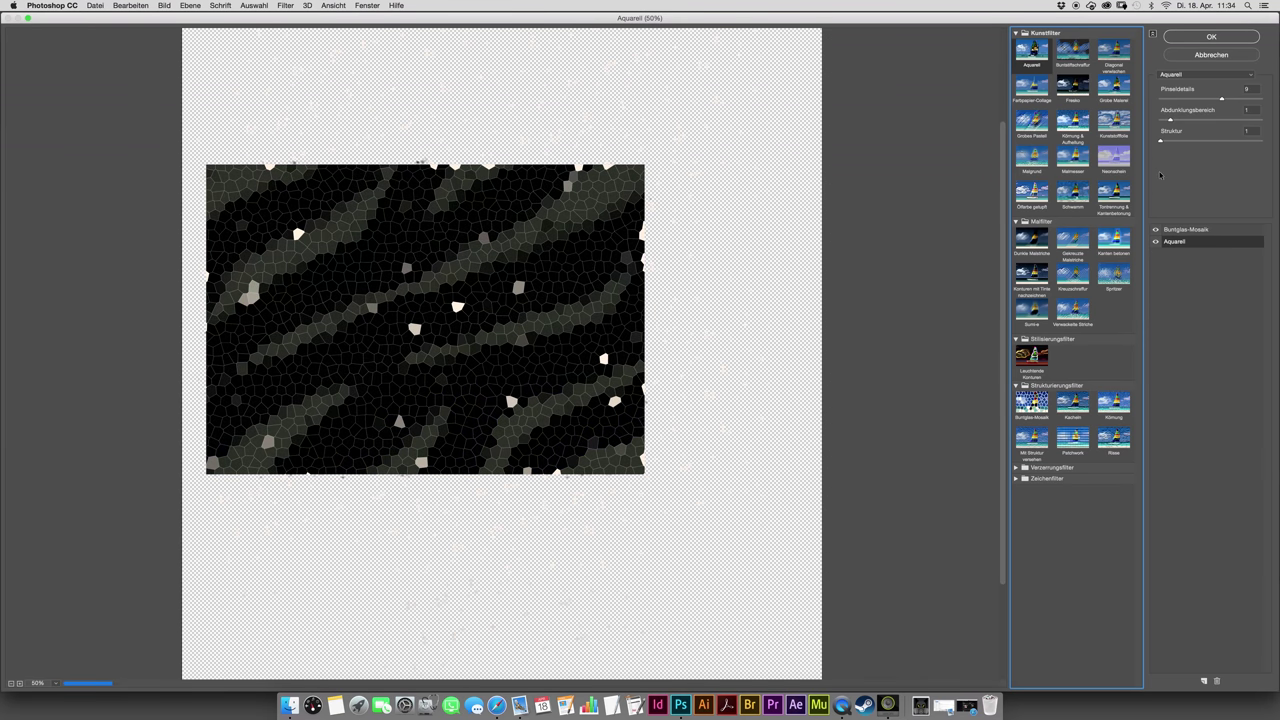
pyautogui.click(1072, 157)
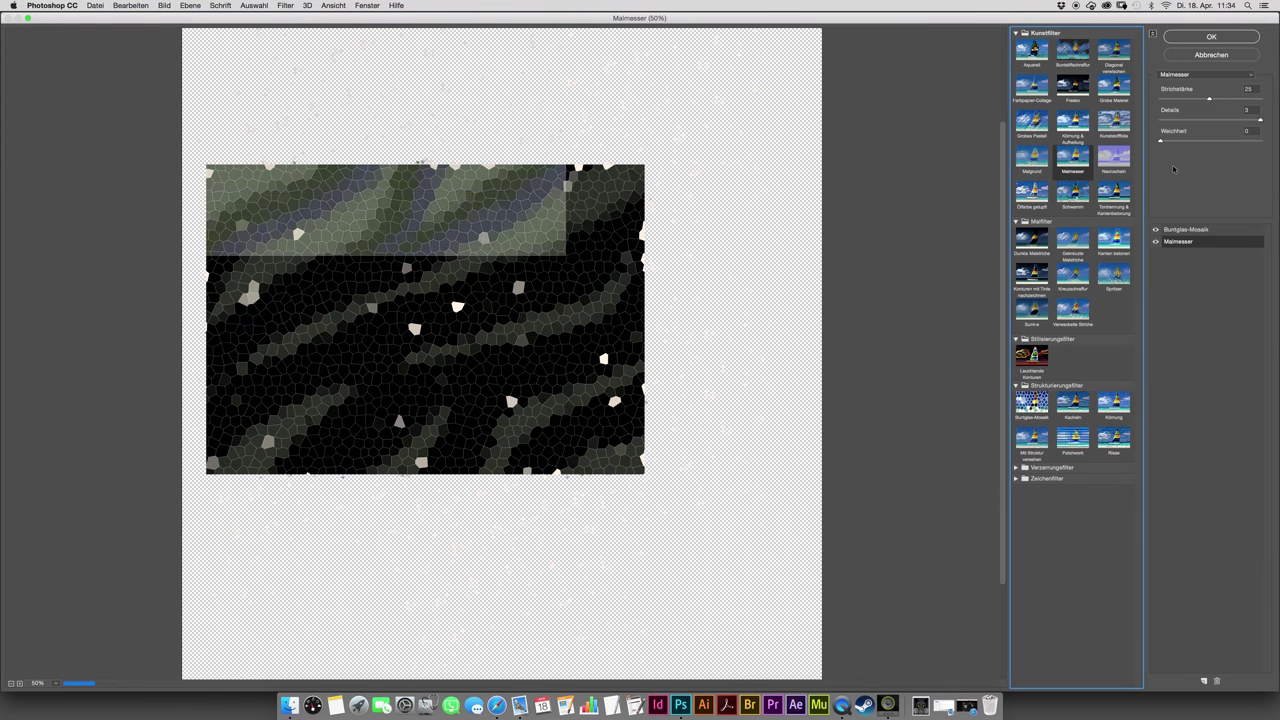
pyautogui.click(1211, 37)
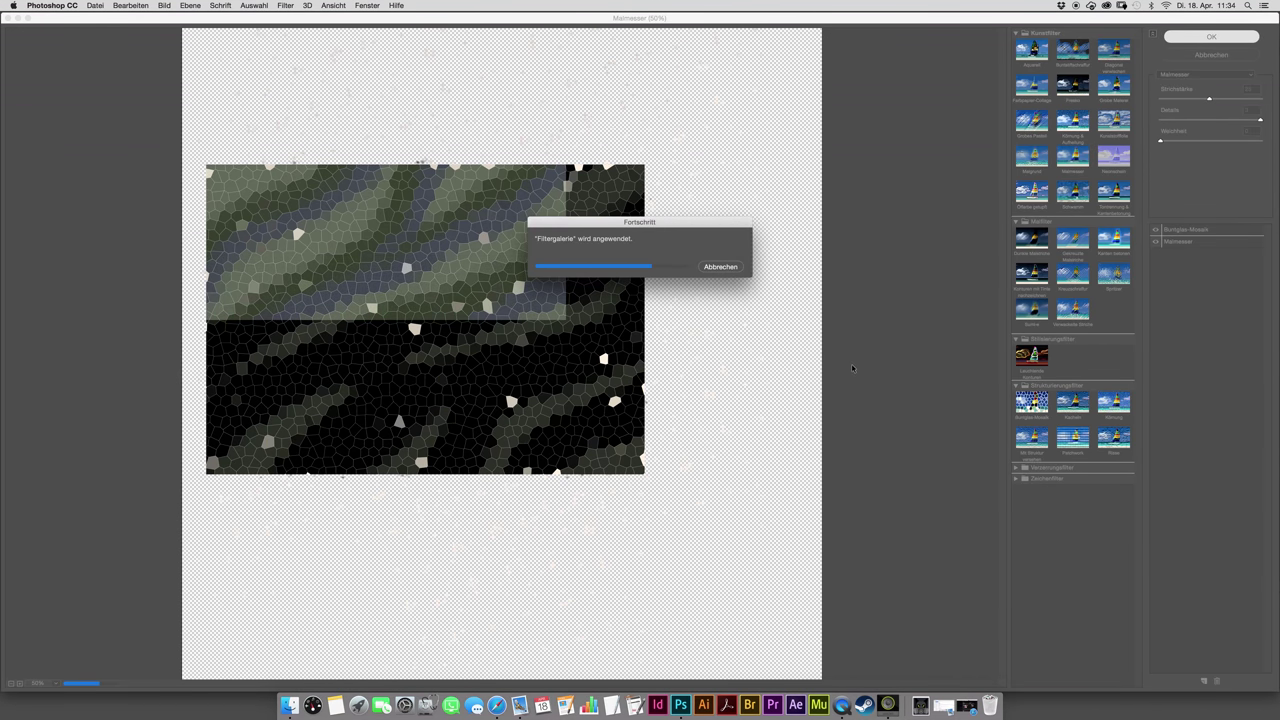
# - Save the camouflage smart object and check the whole mech in the hunchback template document
pyautogui.press('super+s')
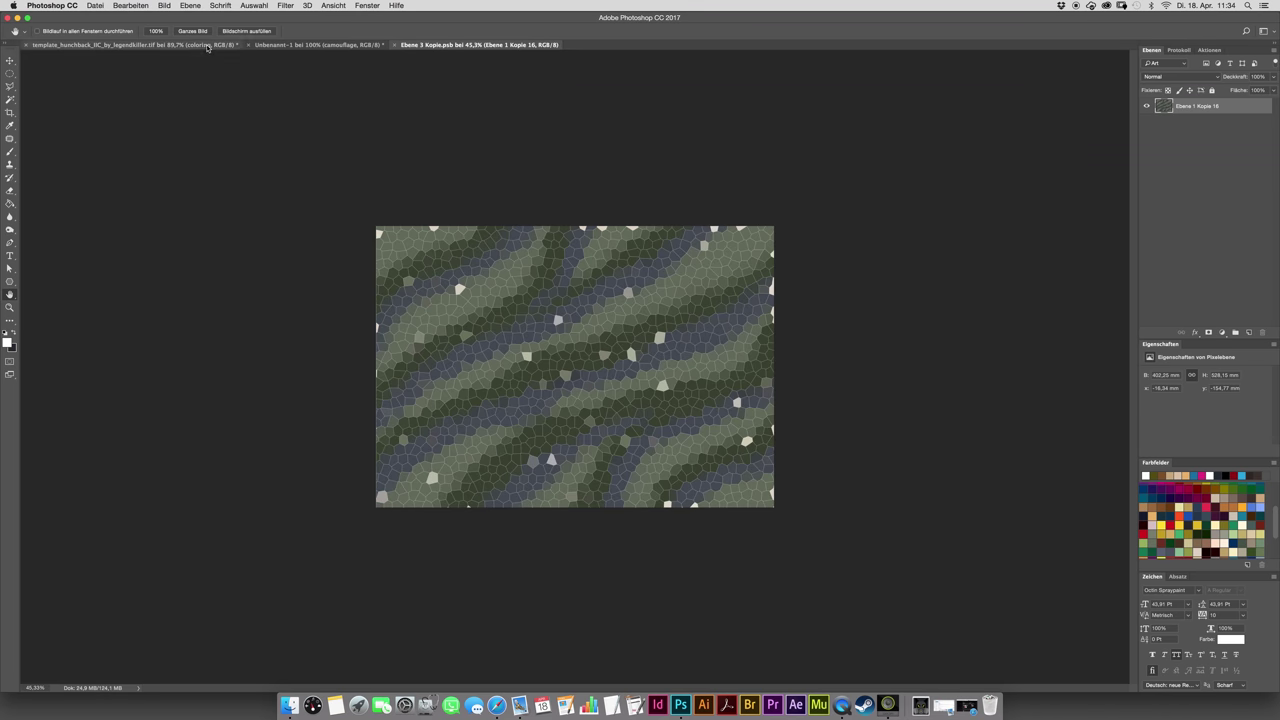
pyautogui.click(200, 46)
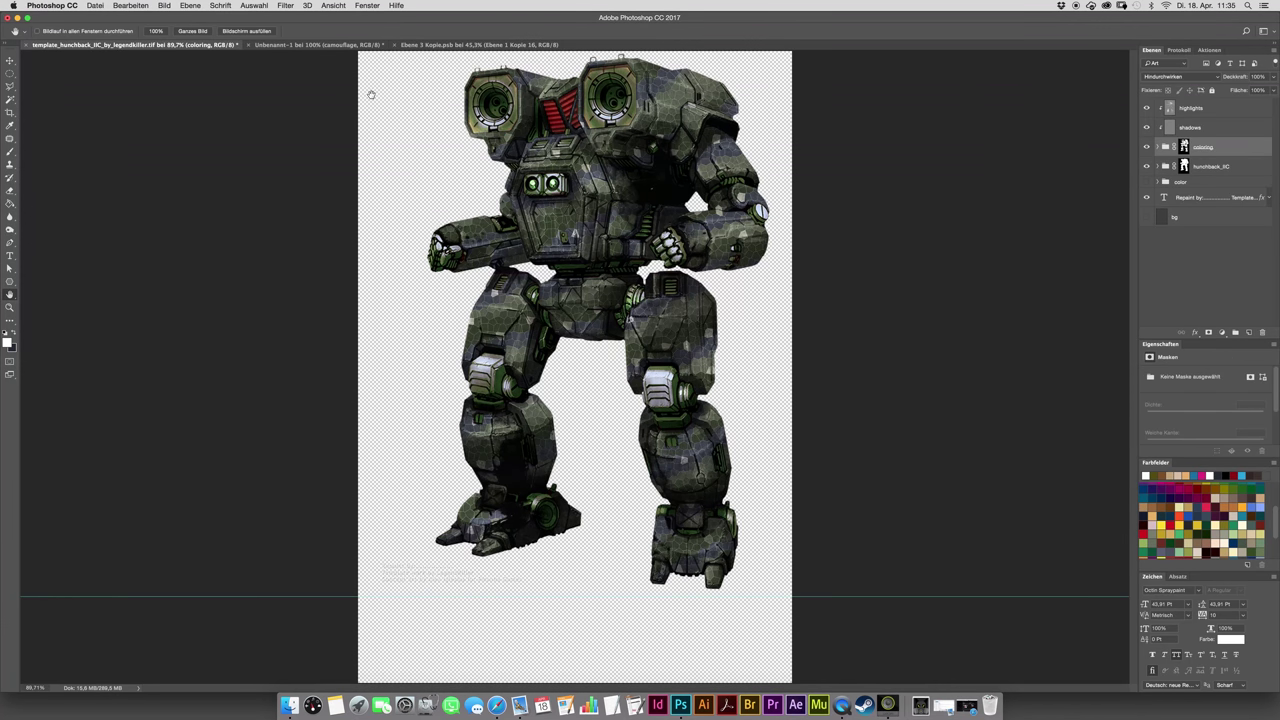
pyautogui.doubleClick(10, 308)
pyautogui.doubleClick(10, 295)
pyautogui.click(10, 308)
pyautogui.keyDown('alt'); pyautogui.click(646, 222); pyautogui.keyUp('alt')
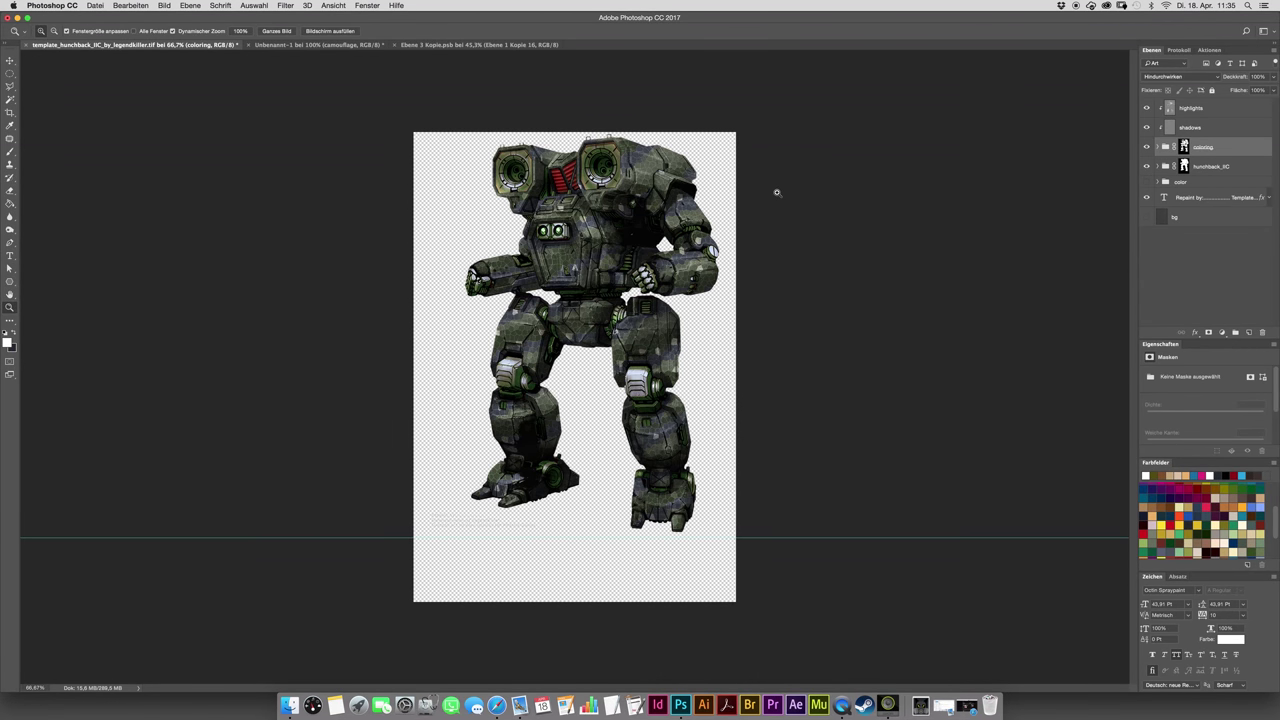